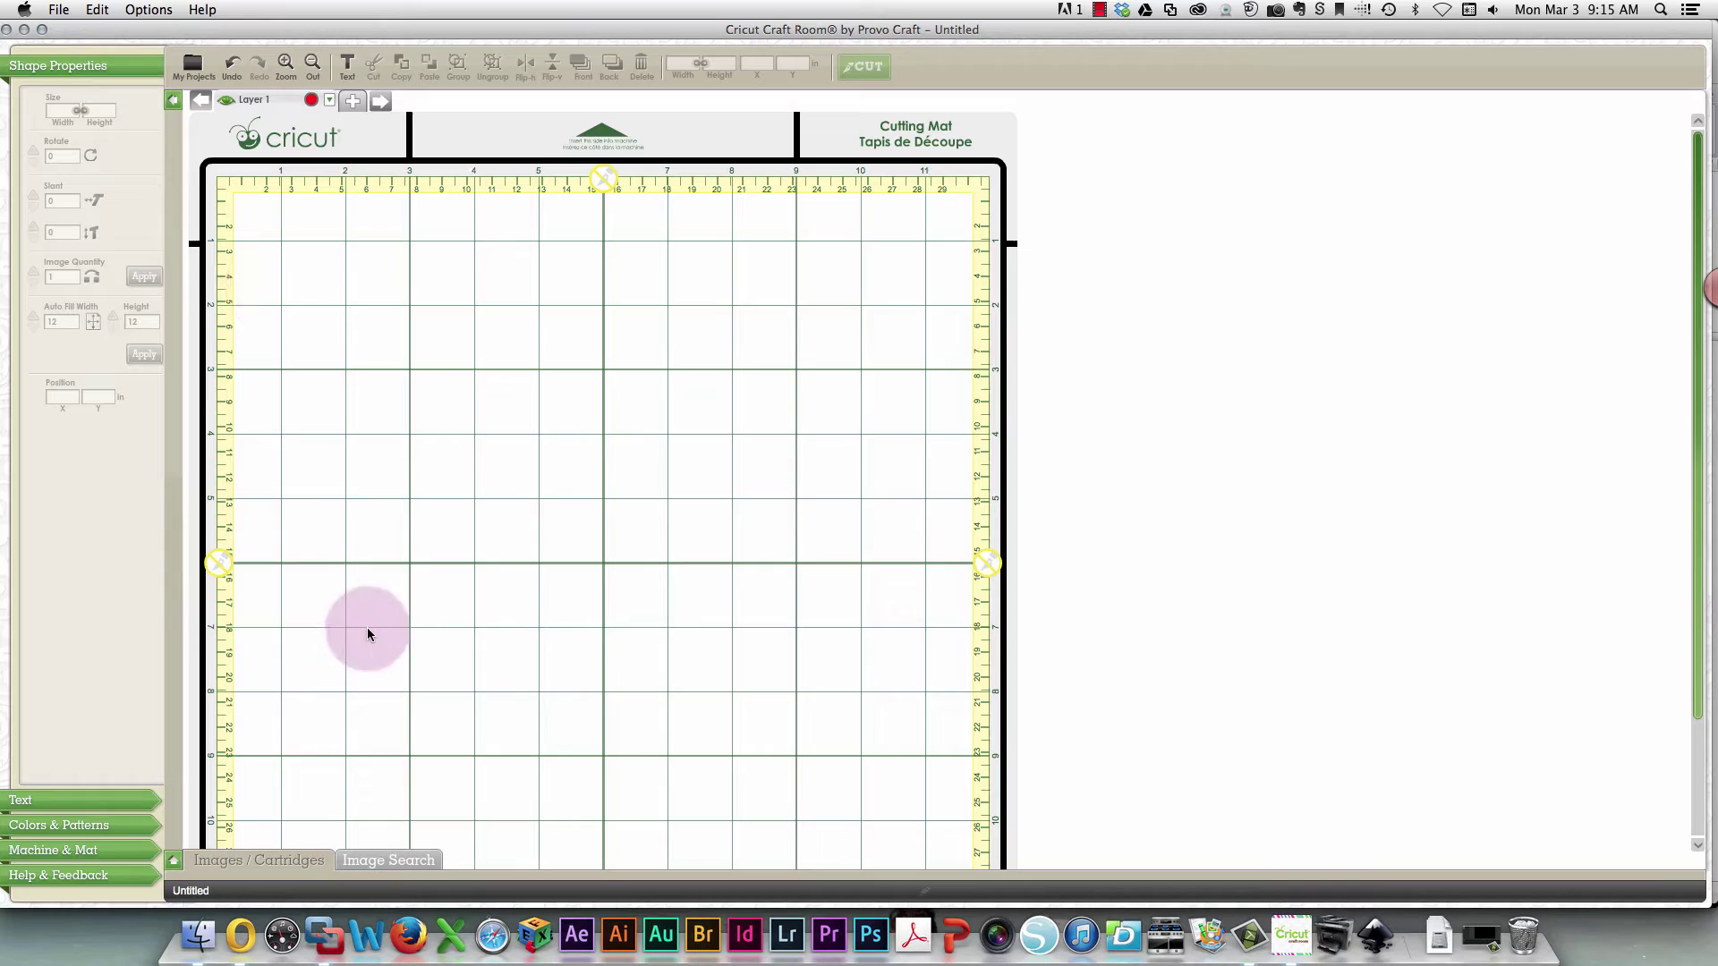
Expand the image browser taller, filter it to All Cartridges, and scroll through the cartridge list.
left_click(174, 864)
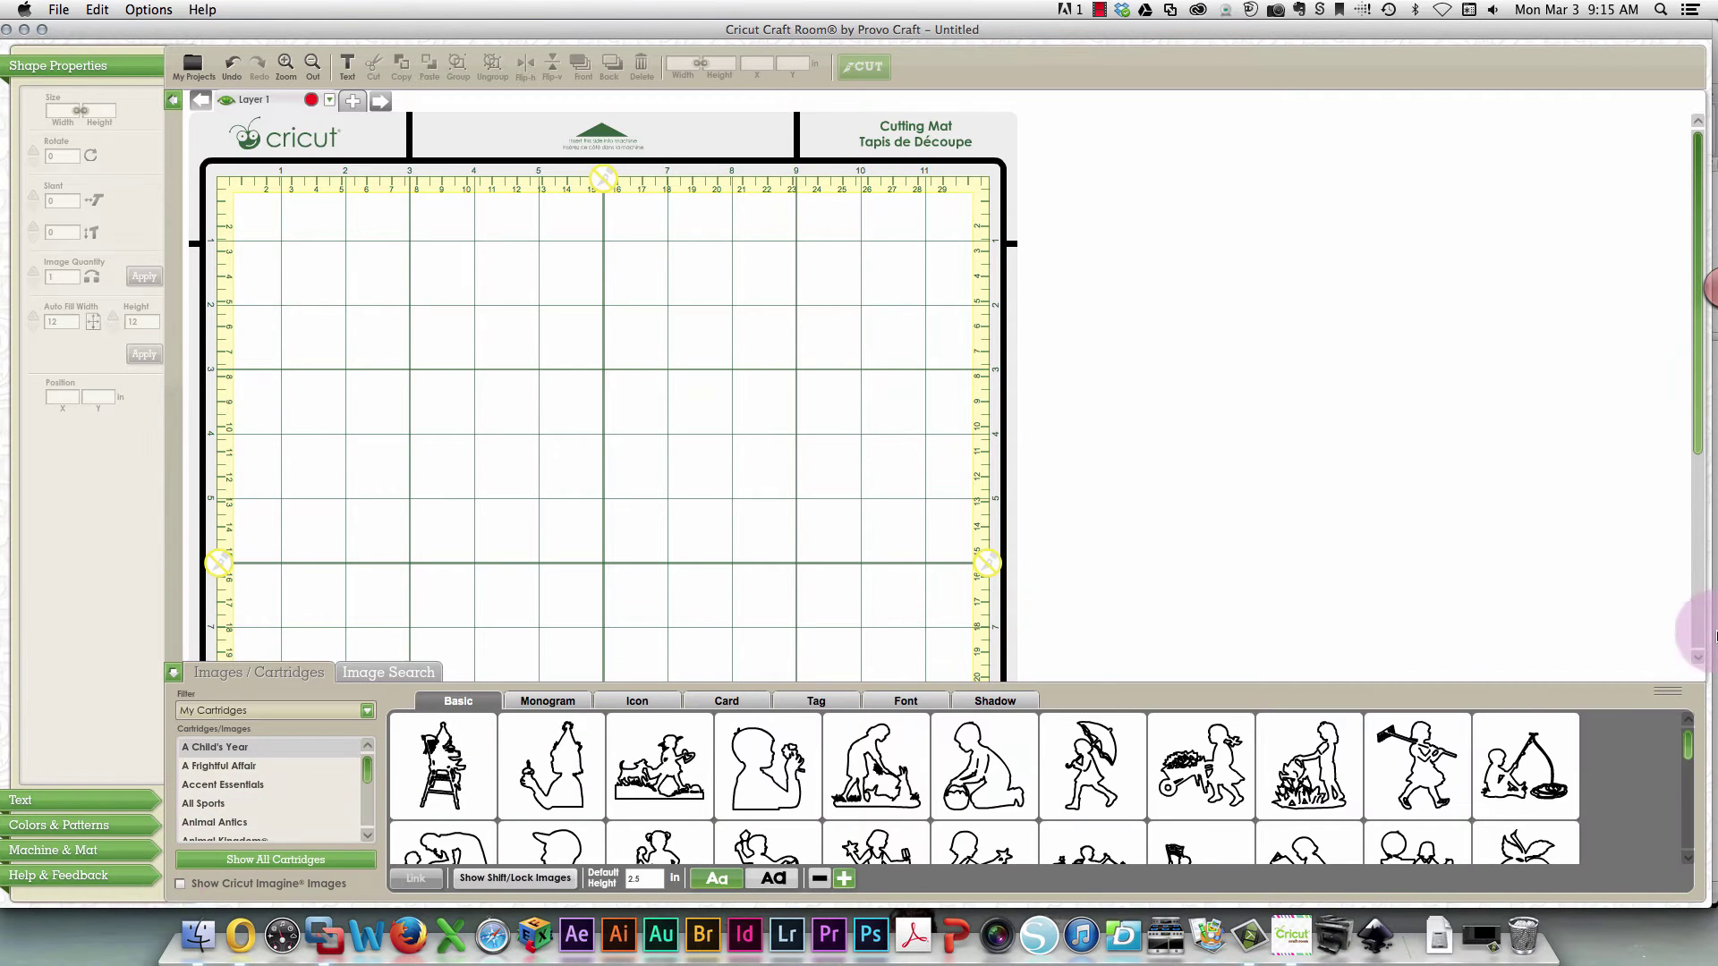
left_click_drag(1665, 690, 1618, 236)
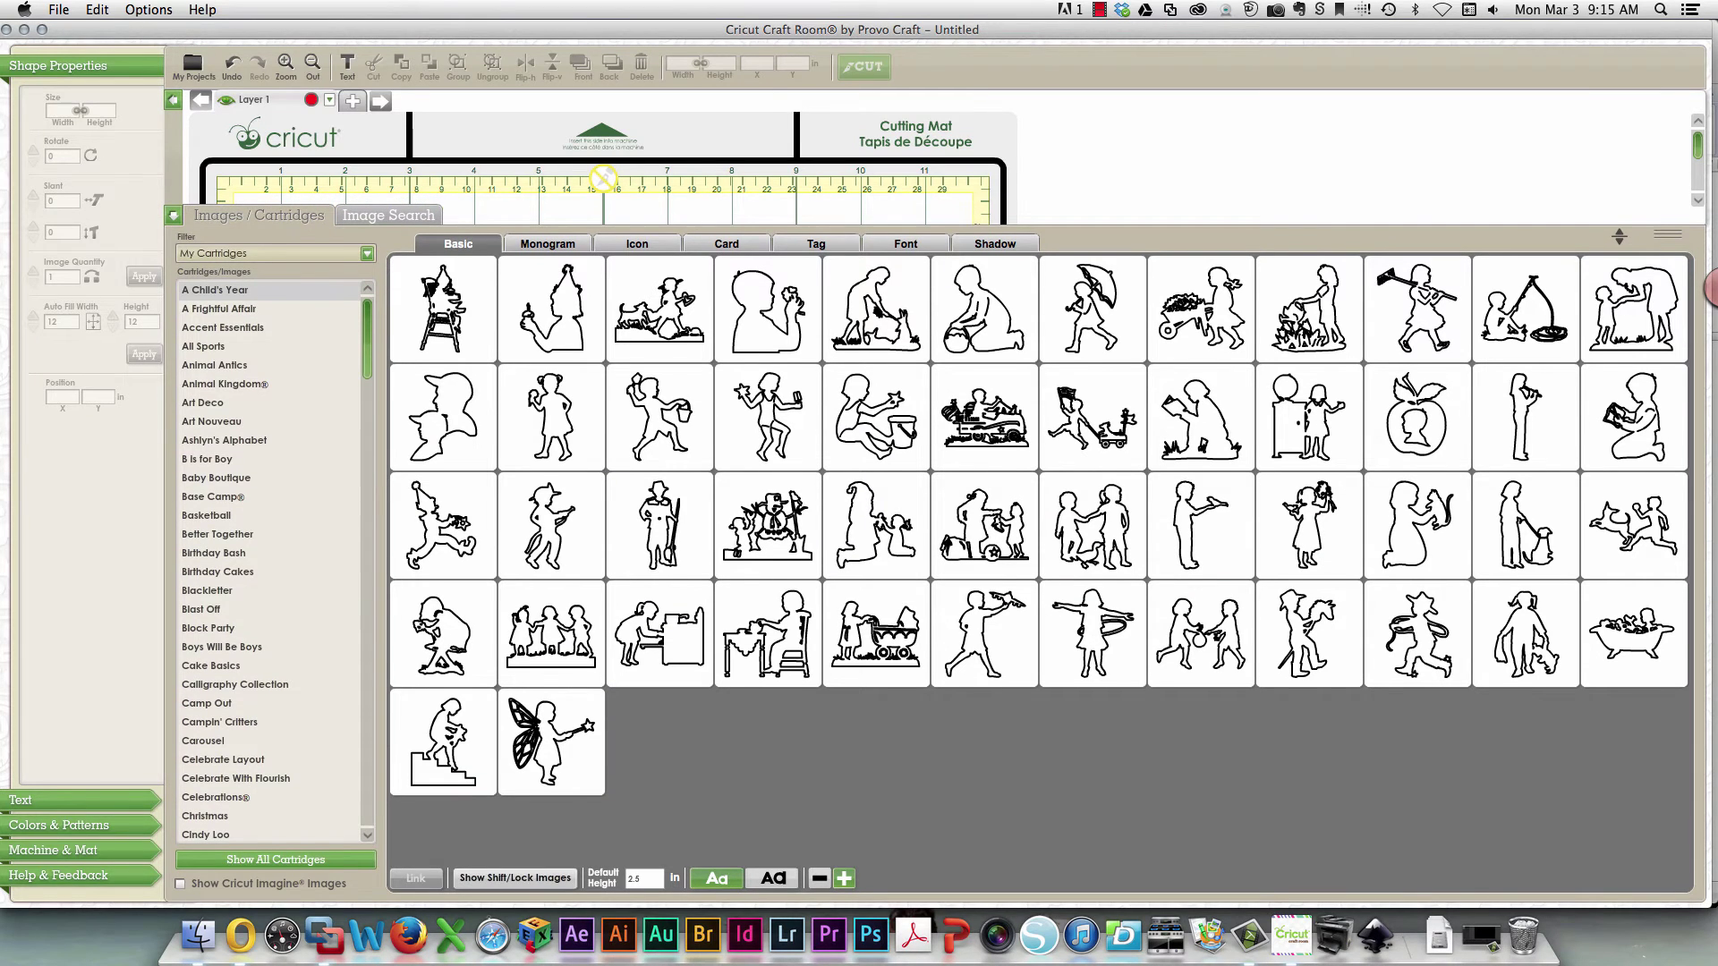
mouse_move(467, 362)
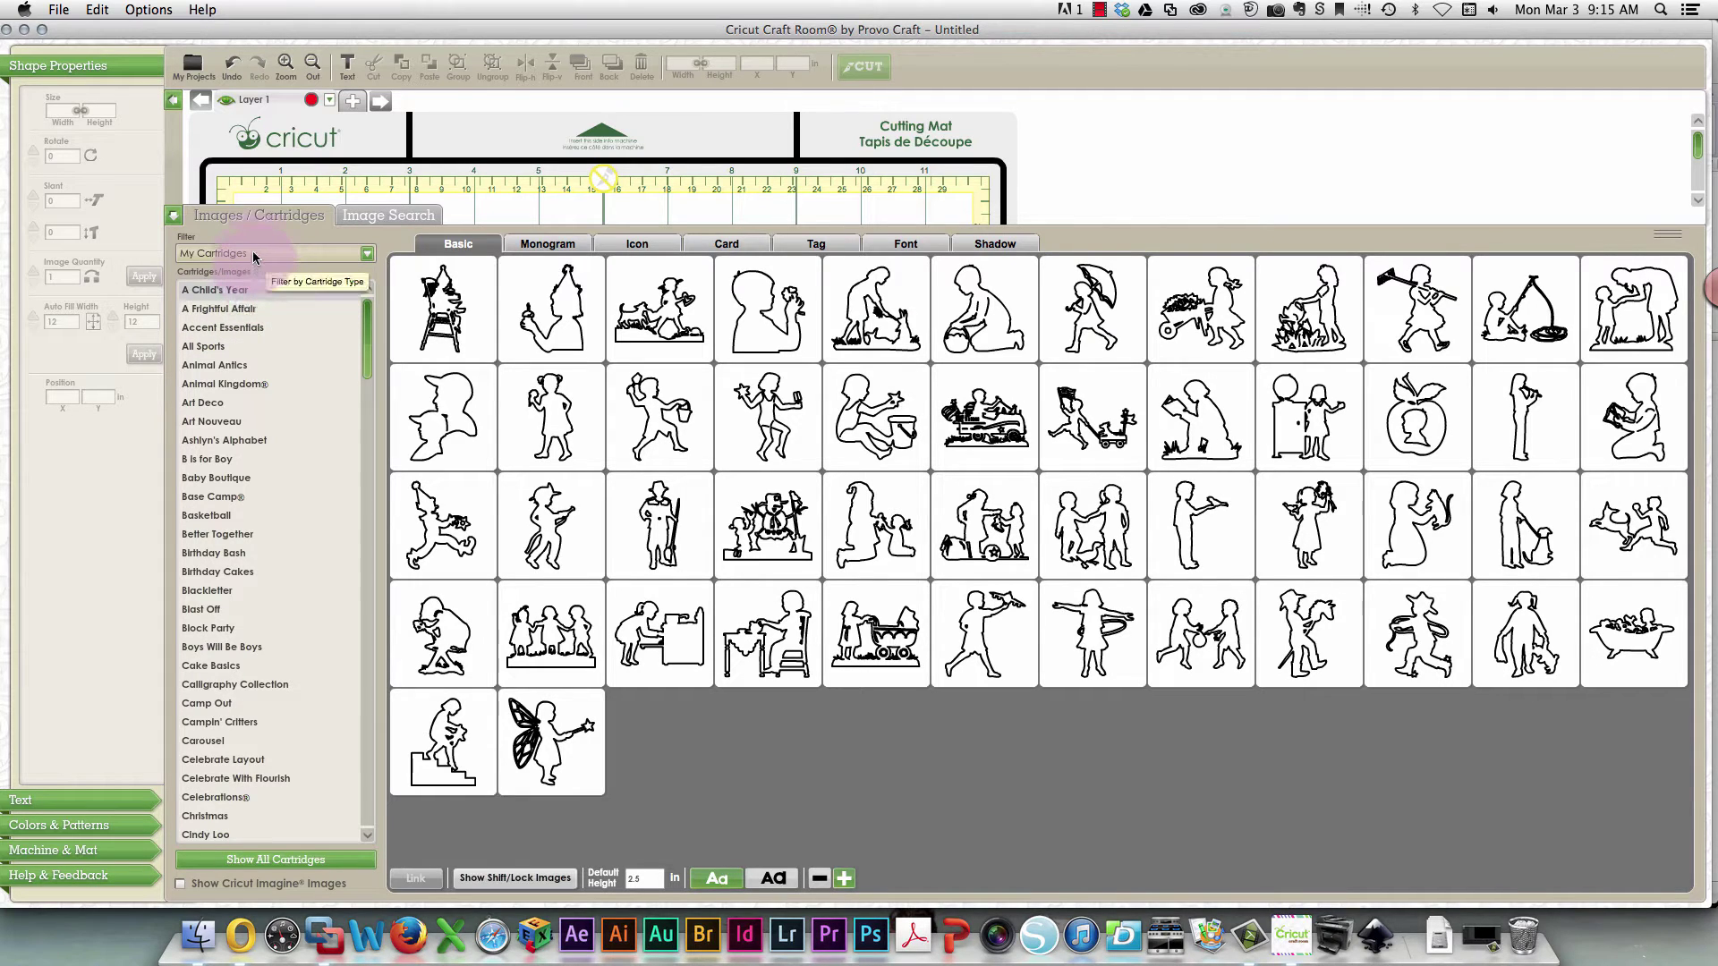
left_click(367, 257)
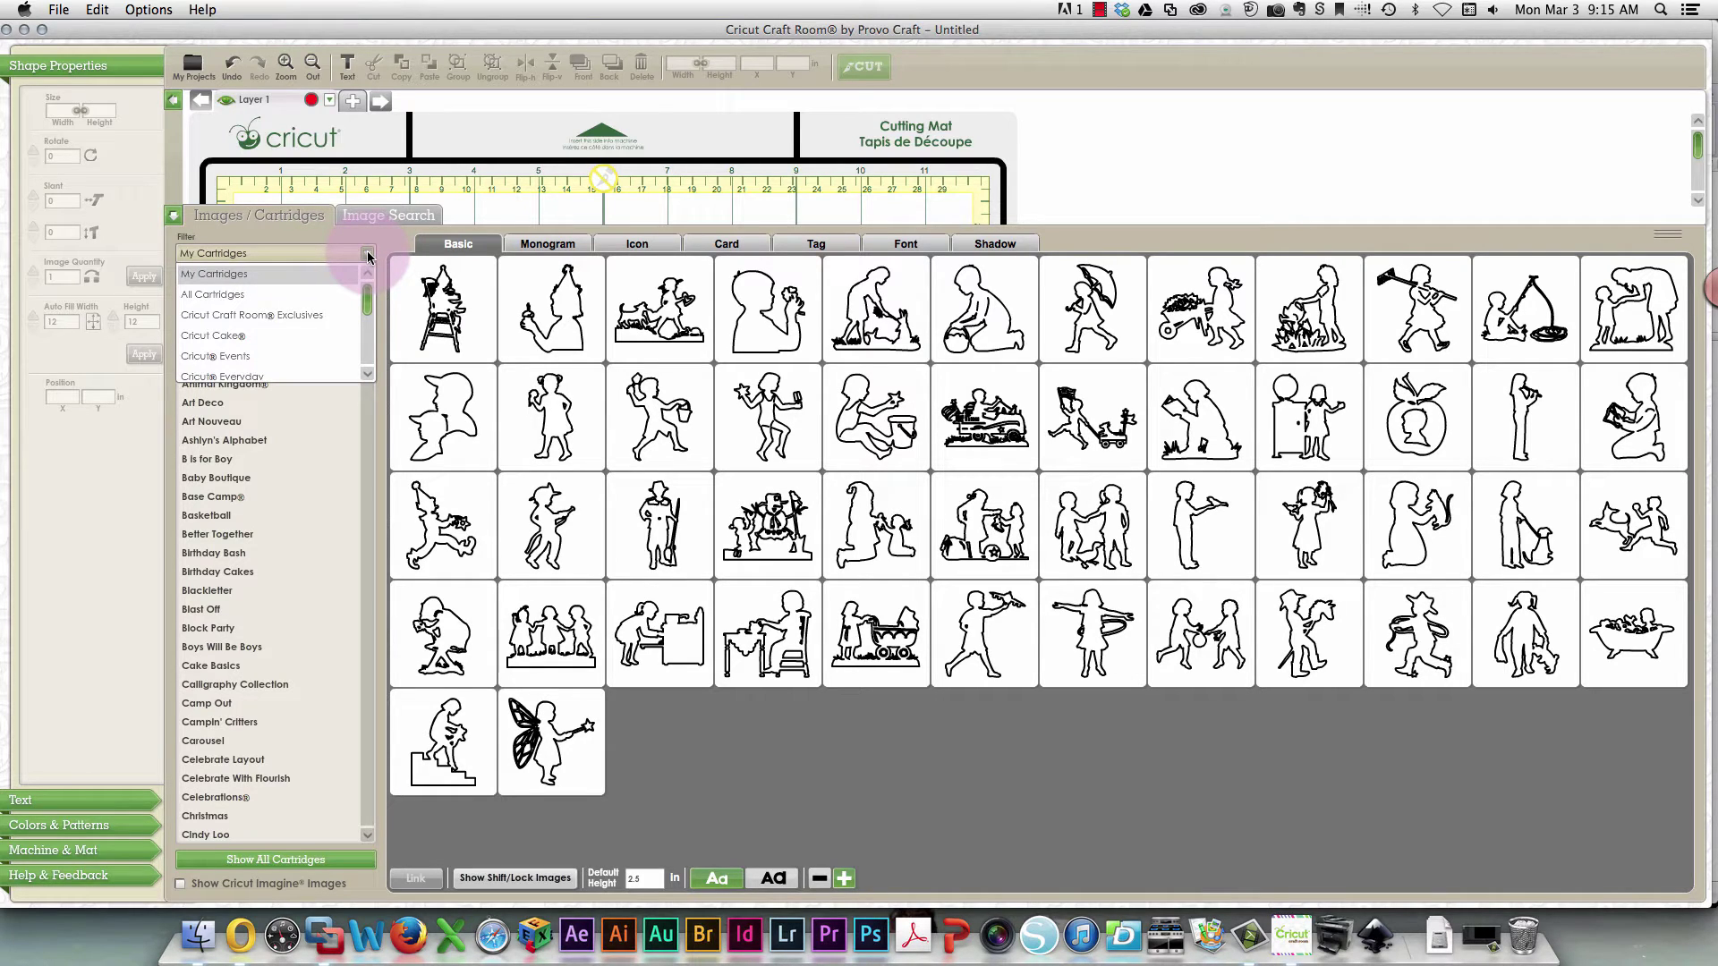
left_click(196, 298)
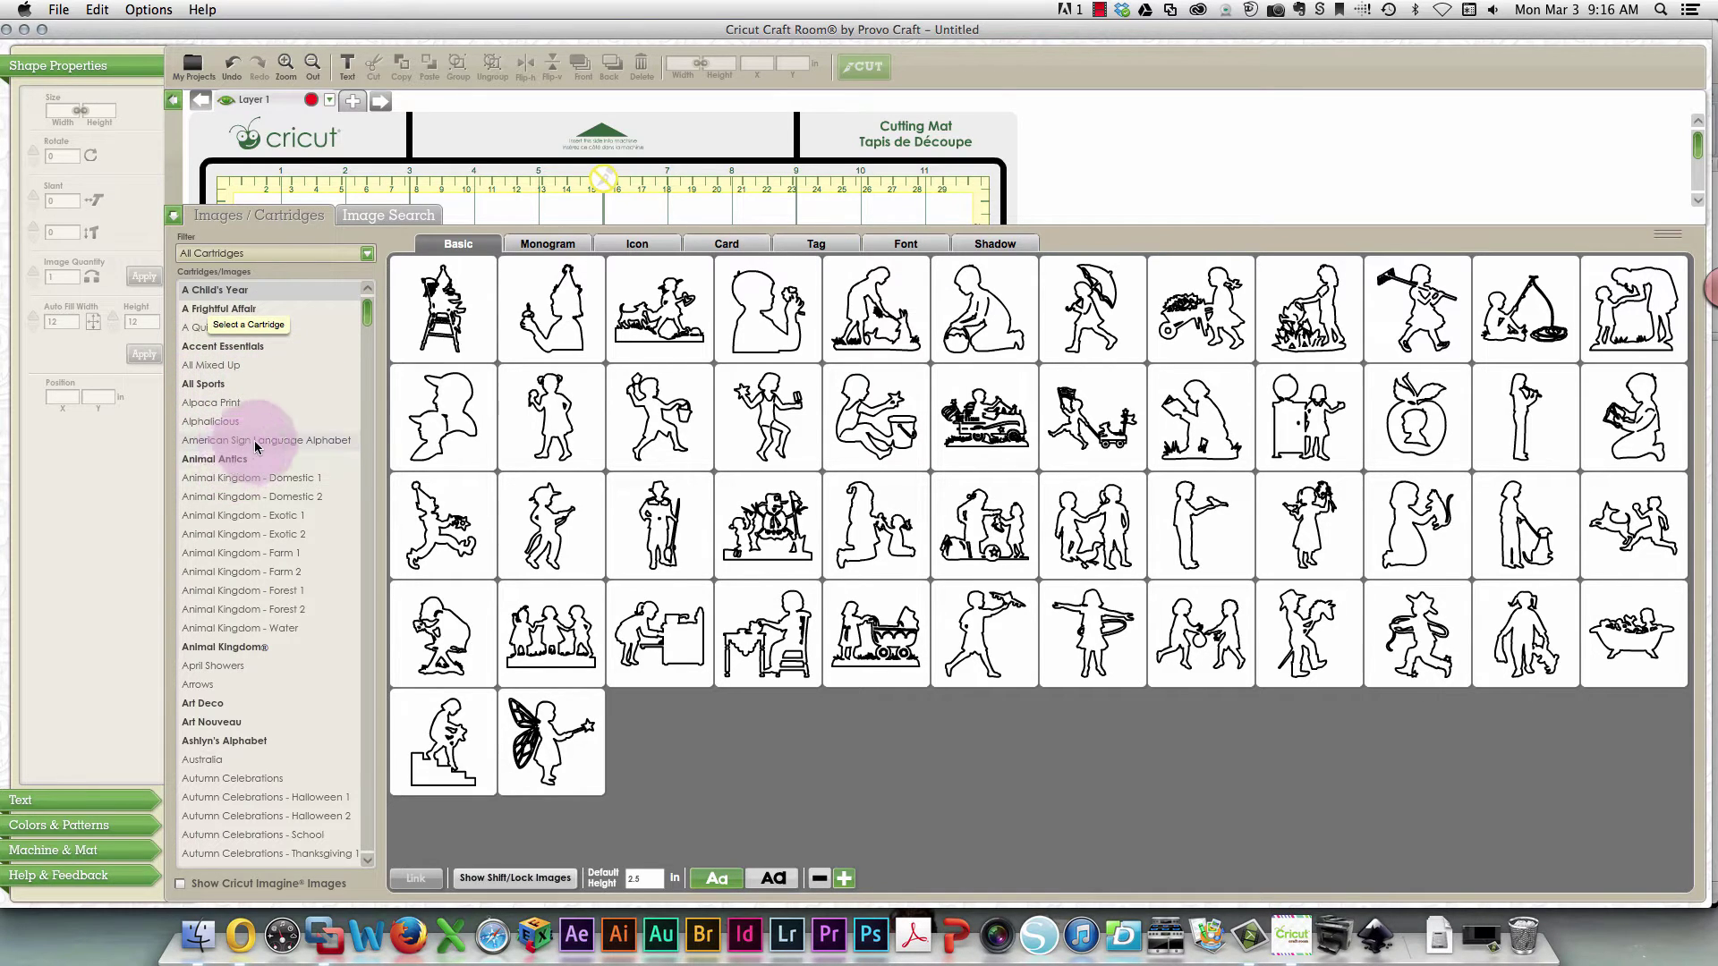
scroll(255, 411, "down", 10)
scroll(257, 406, "down", 15)
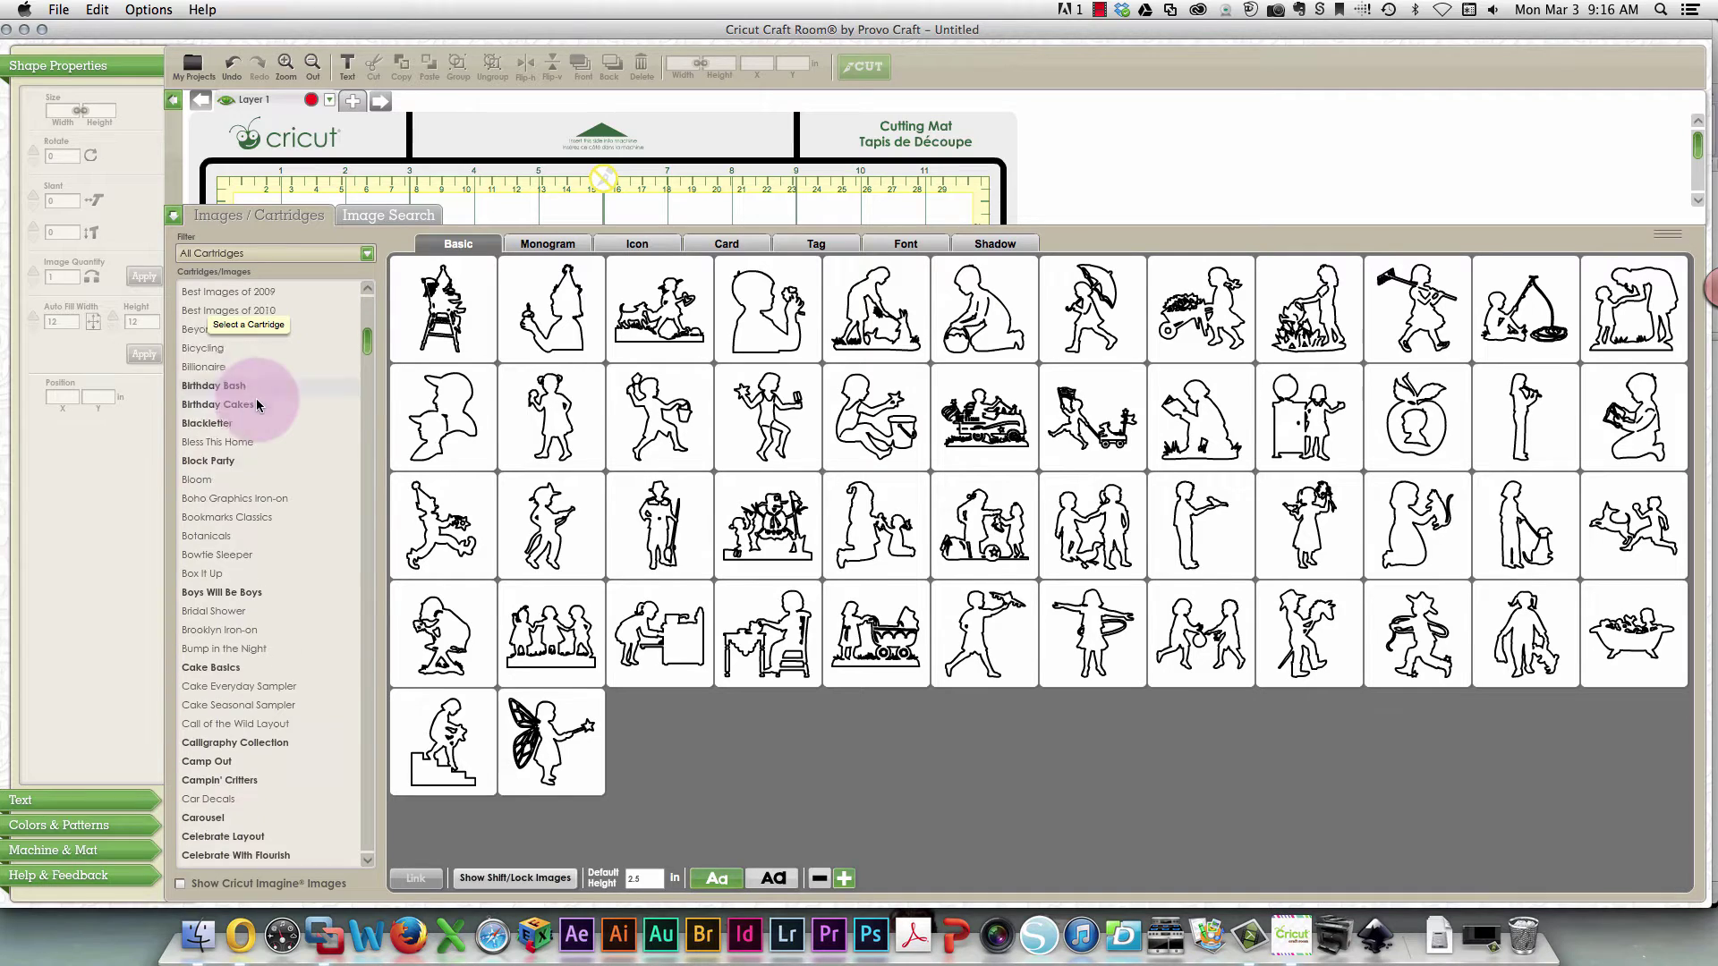
scroll(257, 406, "down", 15)
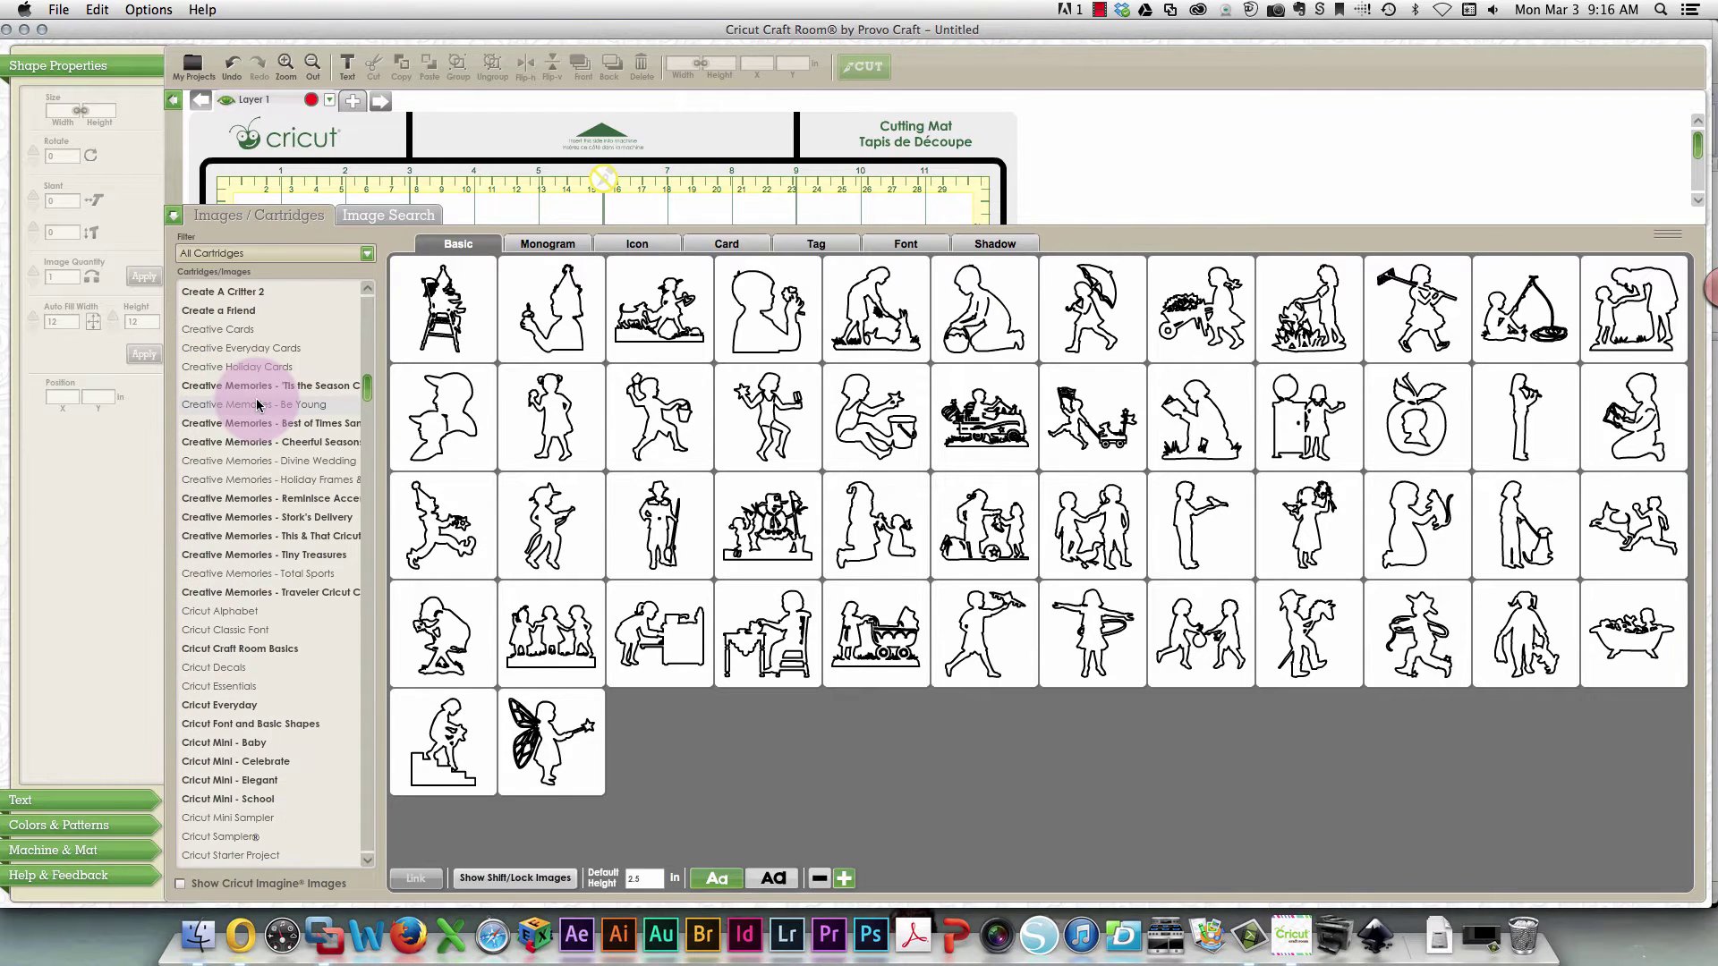
scroll(257, 405, "down", 10)
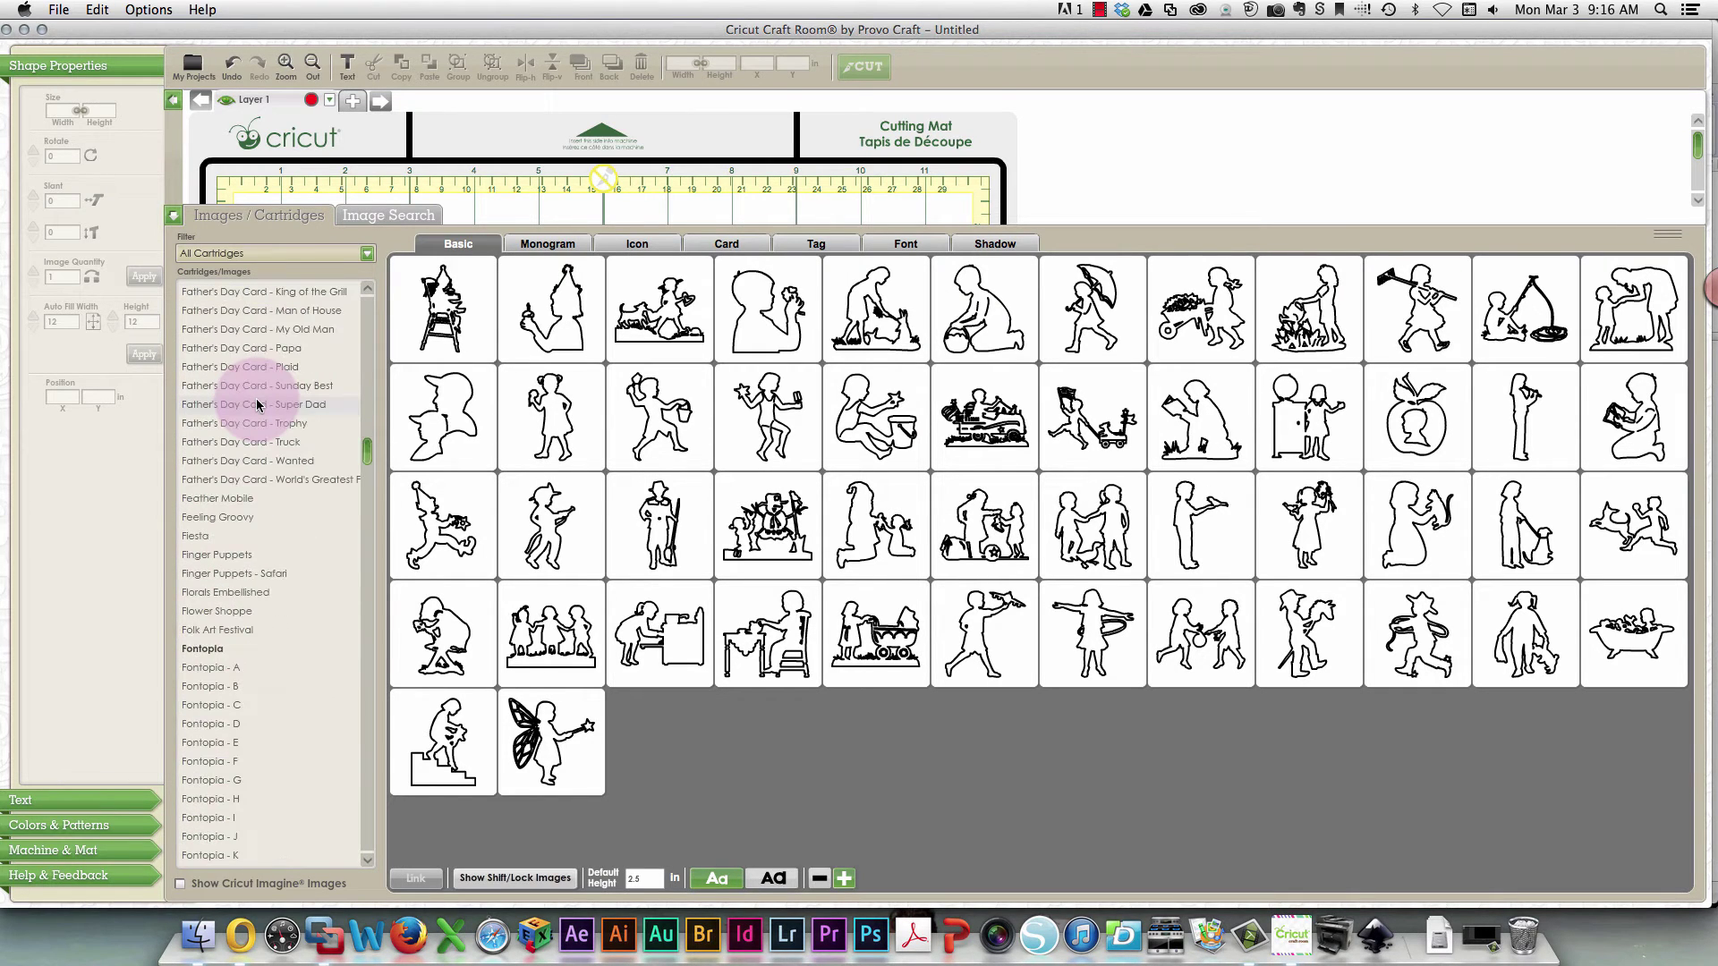
scroll(257, 405, "up", 8)
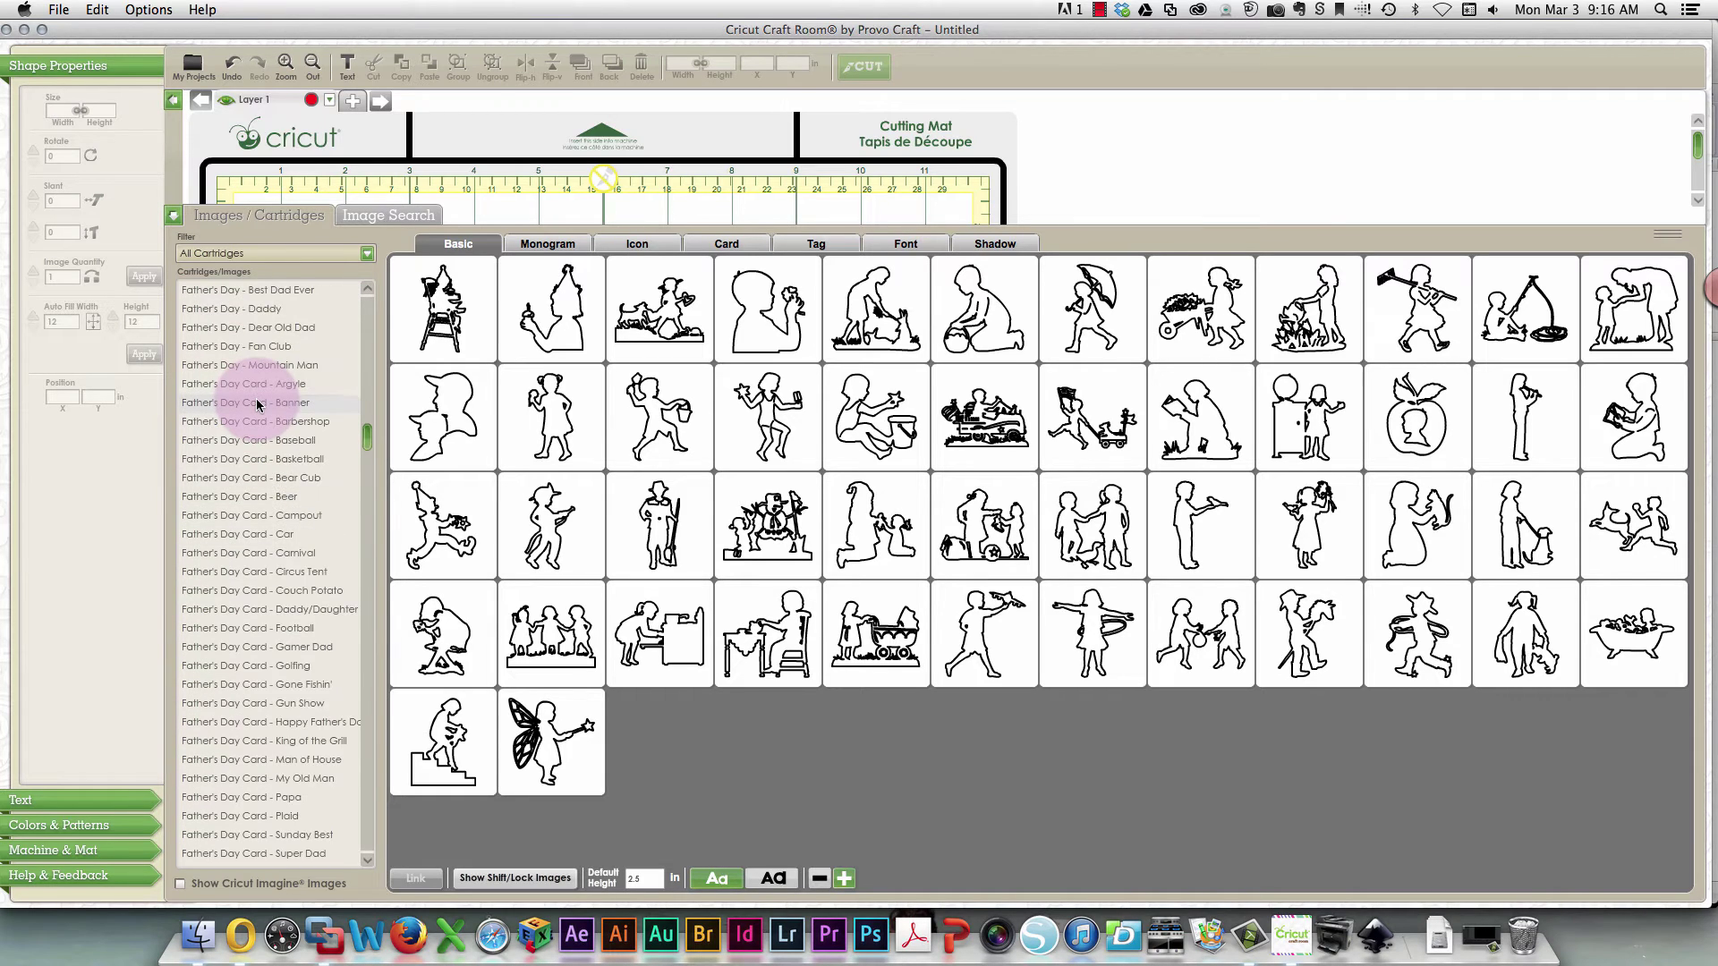
scroll(257, 403, "up", 7)
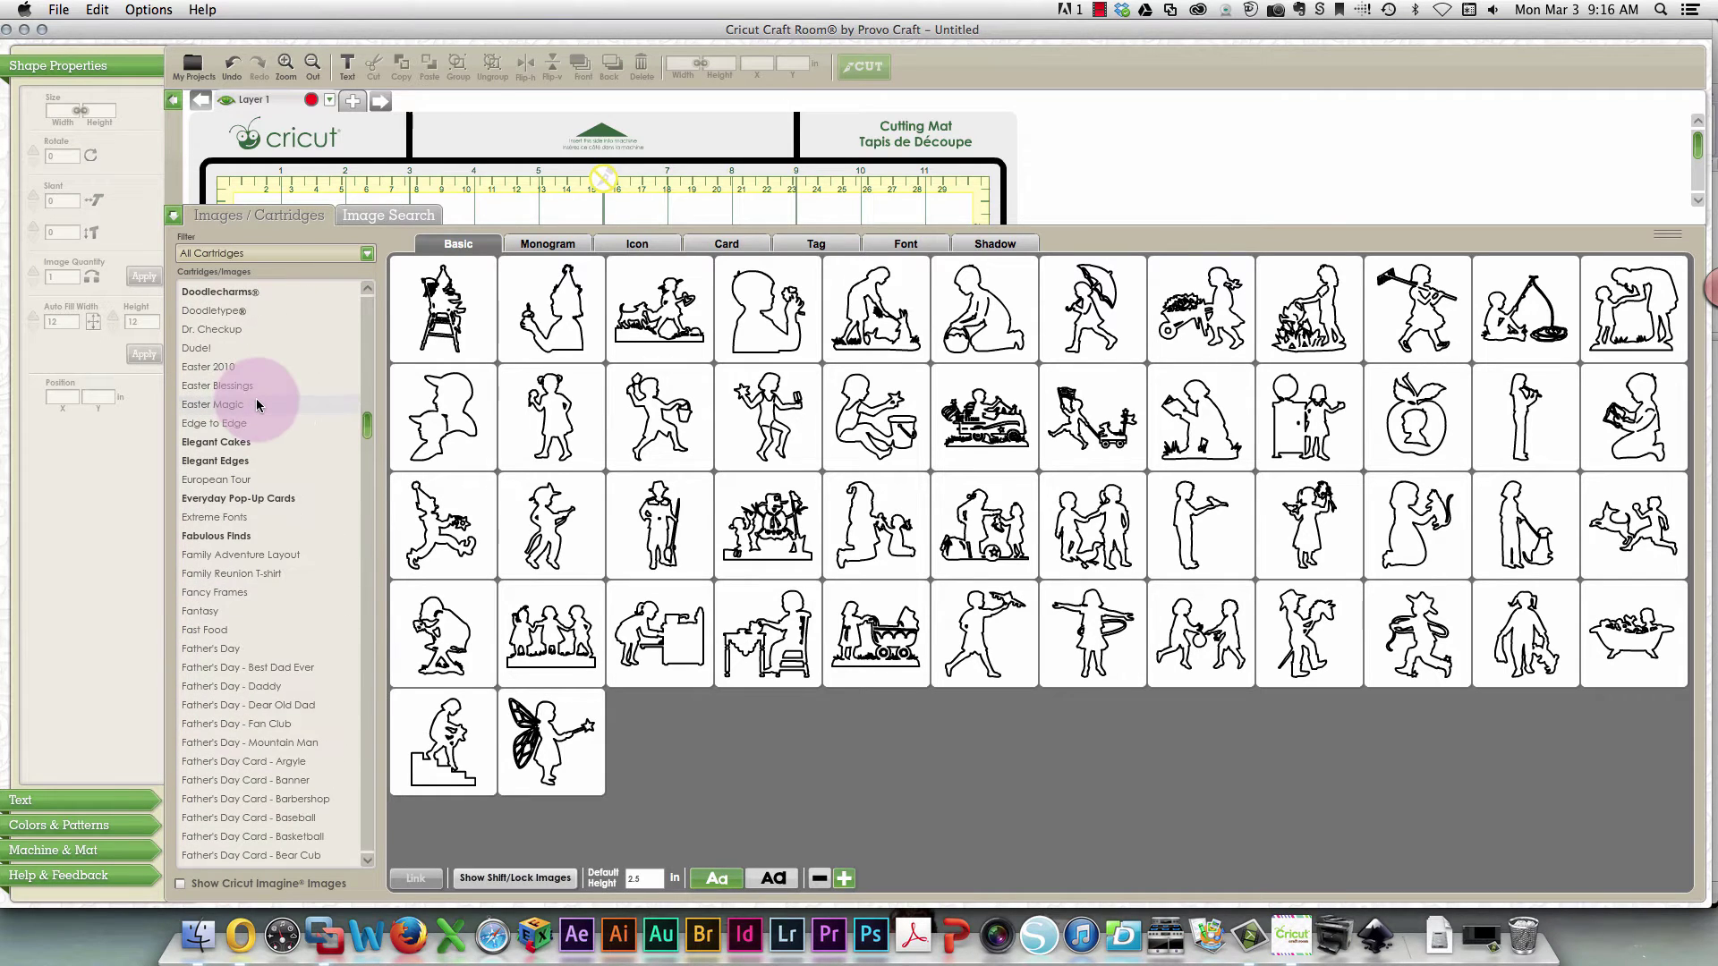
Load the Fast Food cartridge's Basic images, such as fries, burgers and drinks.
left_click(253, 631)
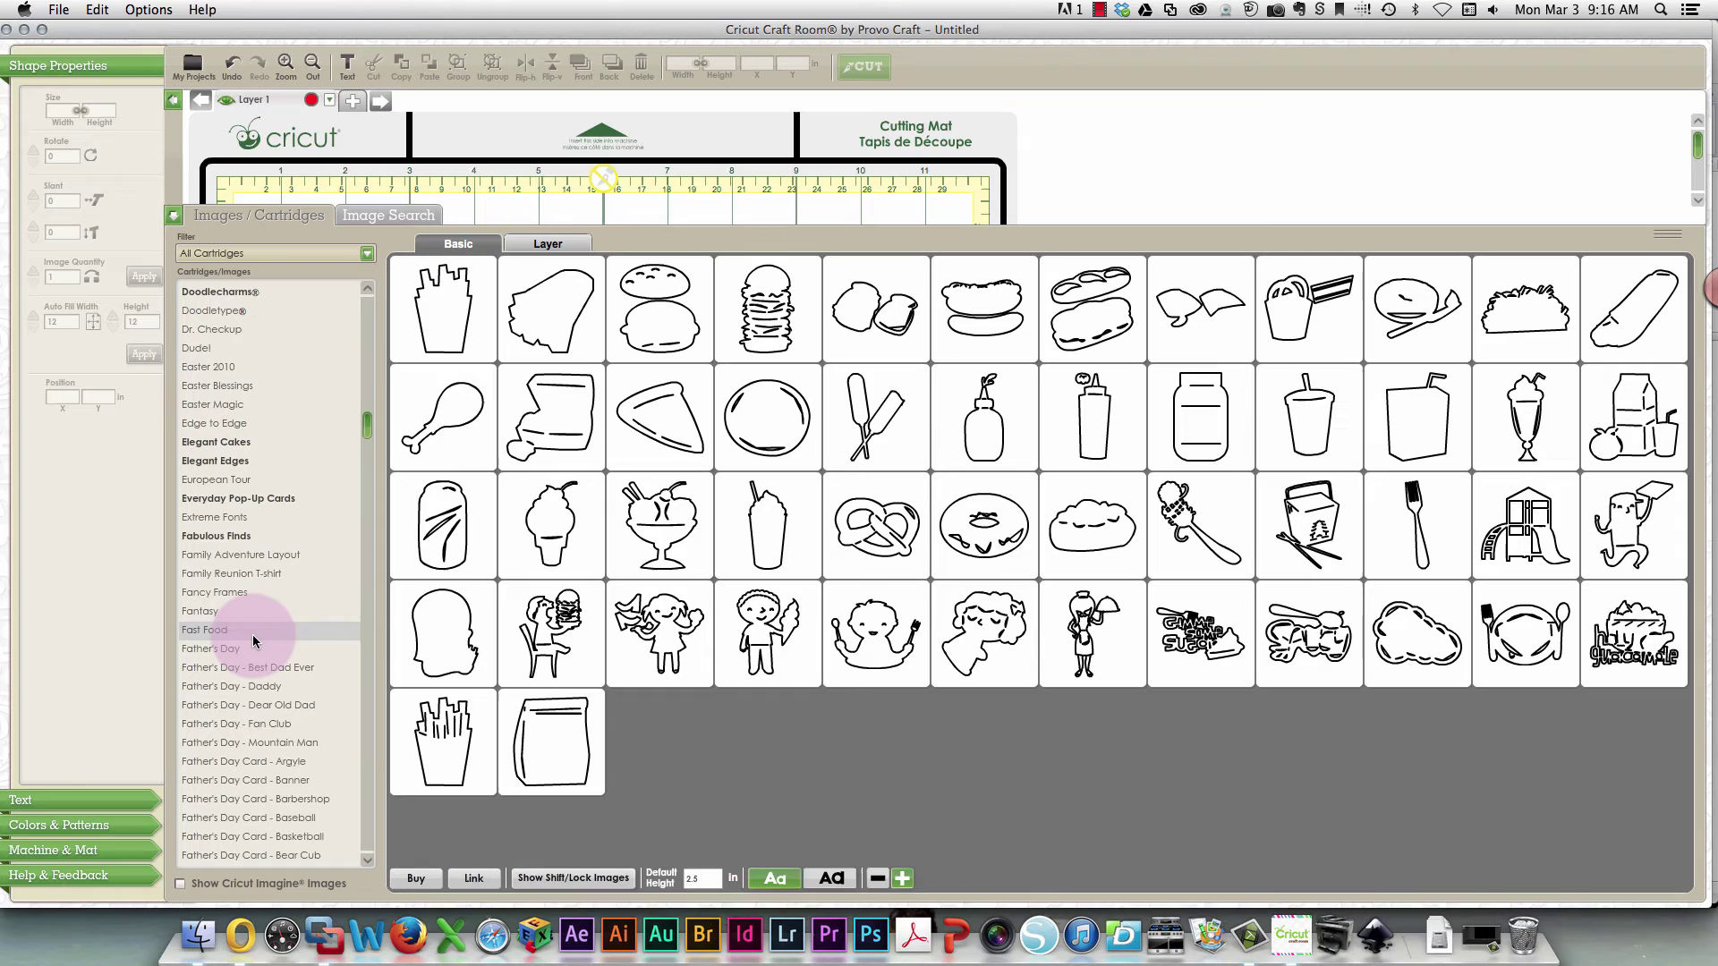
mouse_move(1346, 394)
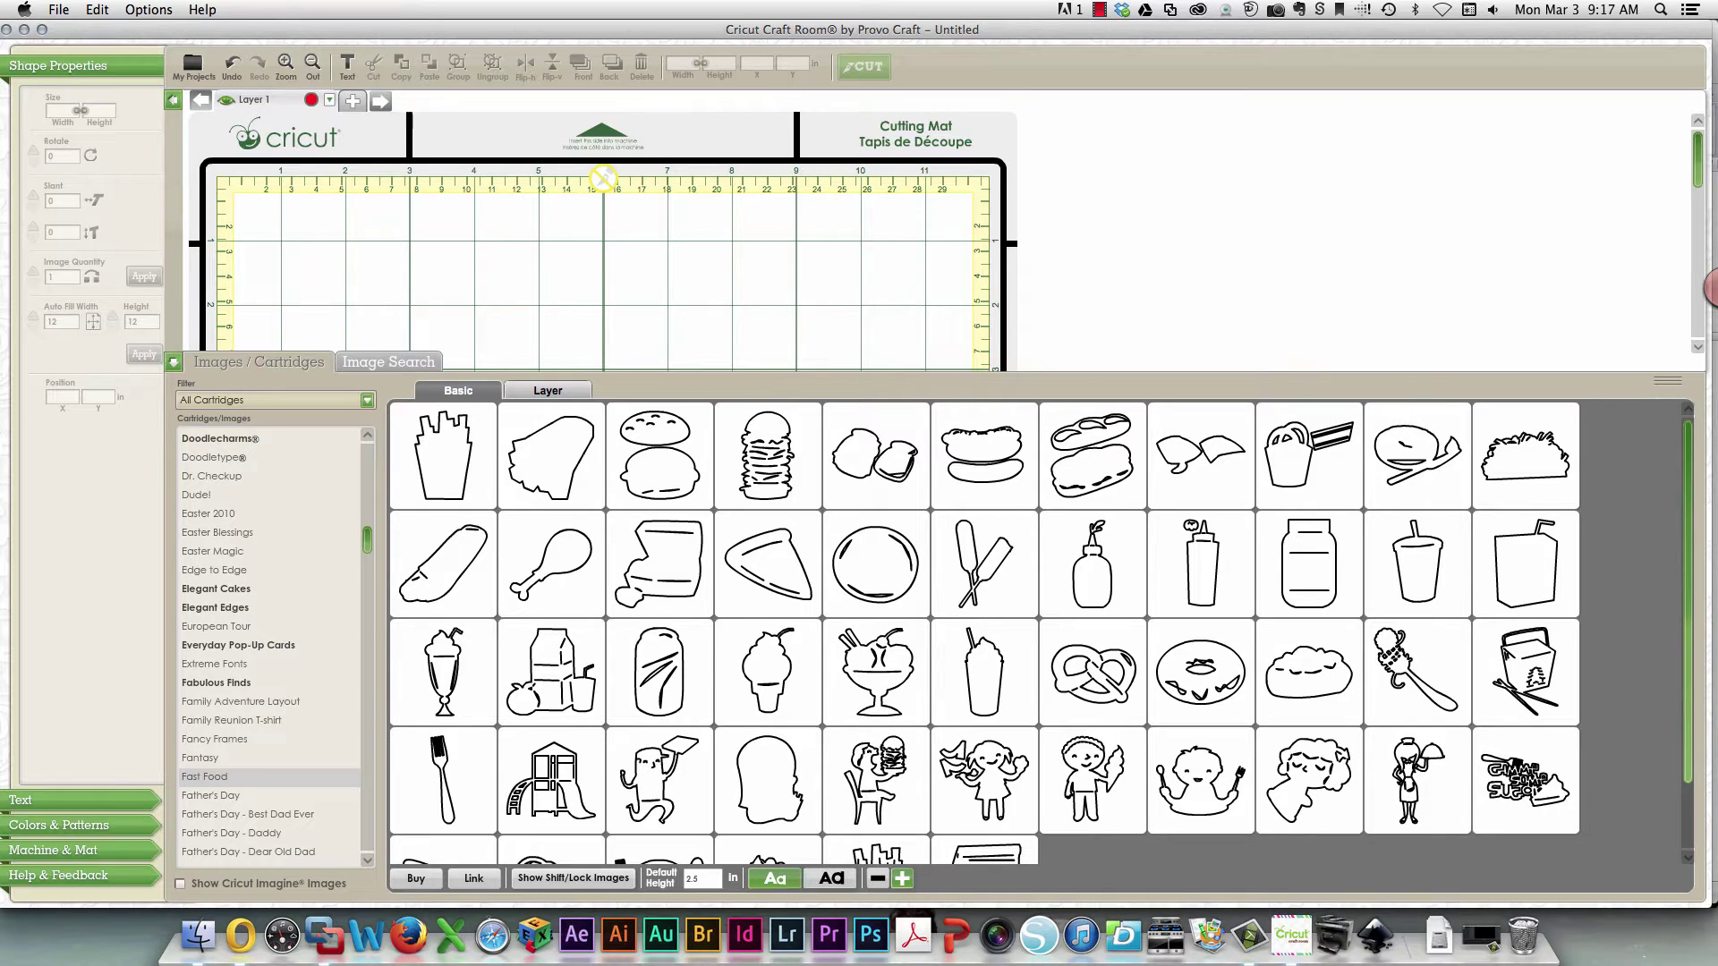
Place the red drink cup at 5 in tall in the mat's upper-left, then add Layer 2.
left_click(1421, 575)
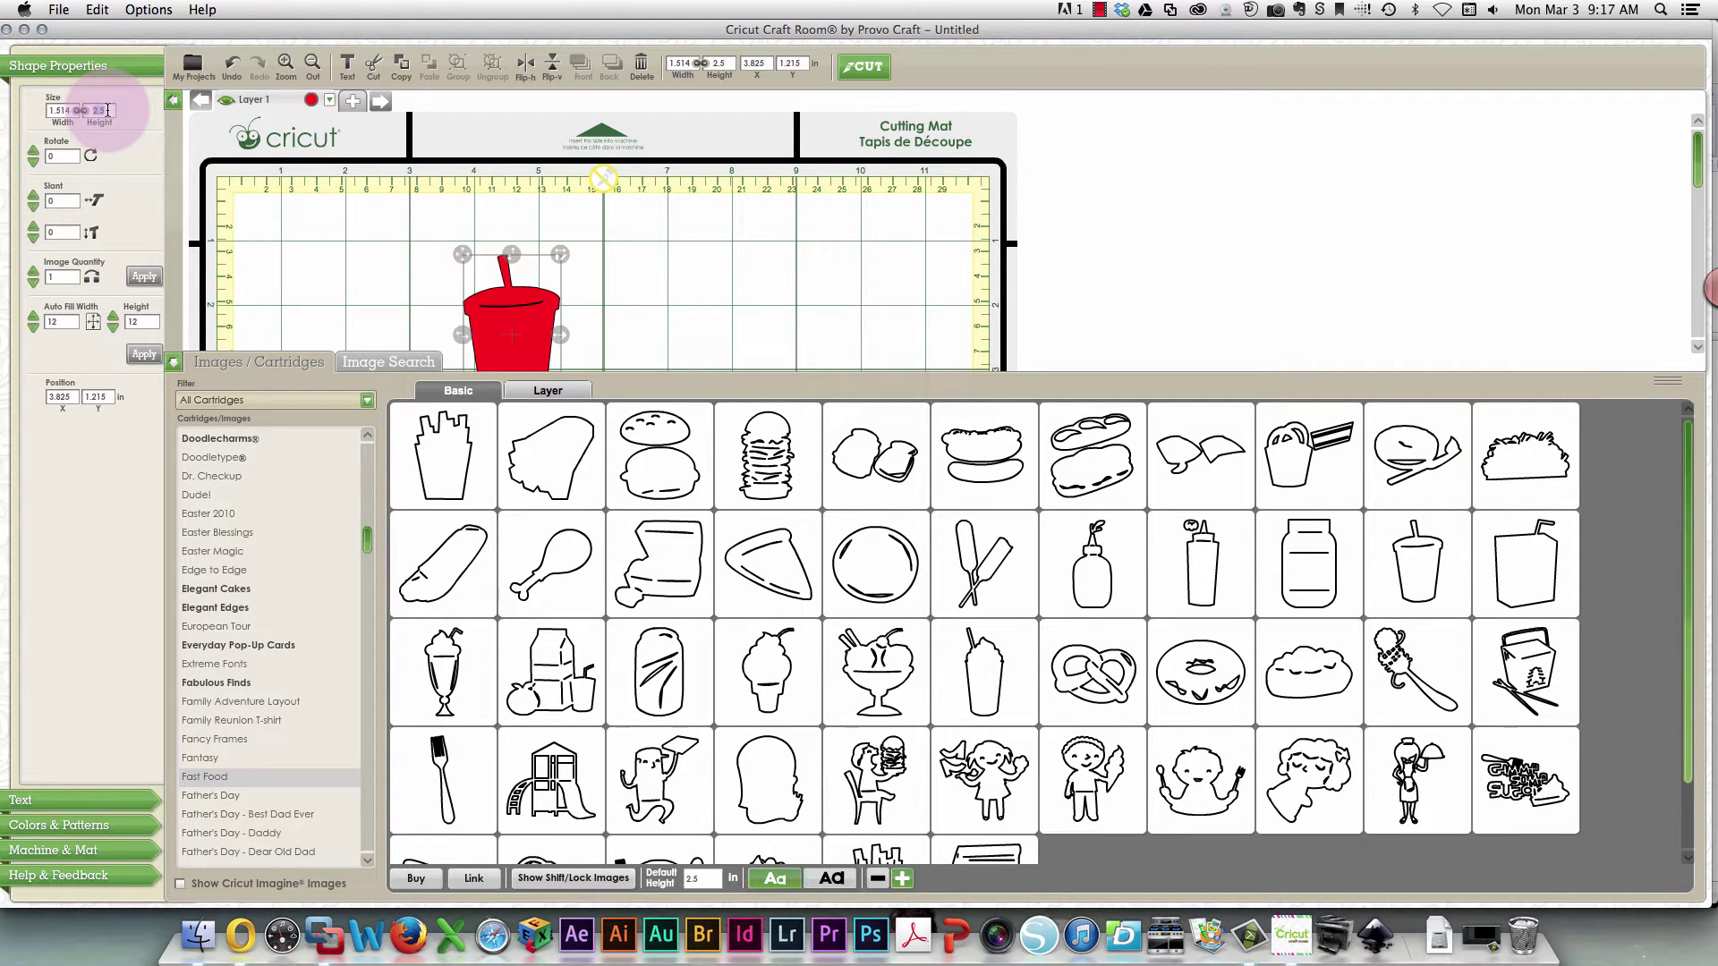
type("5")
key("Return")
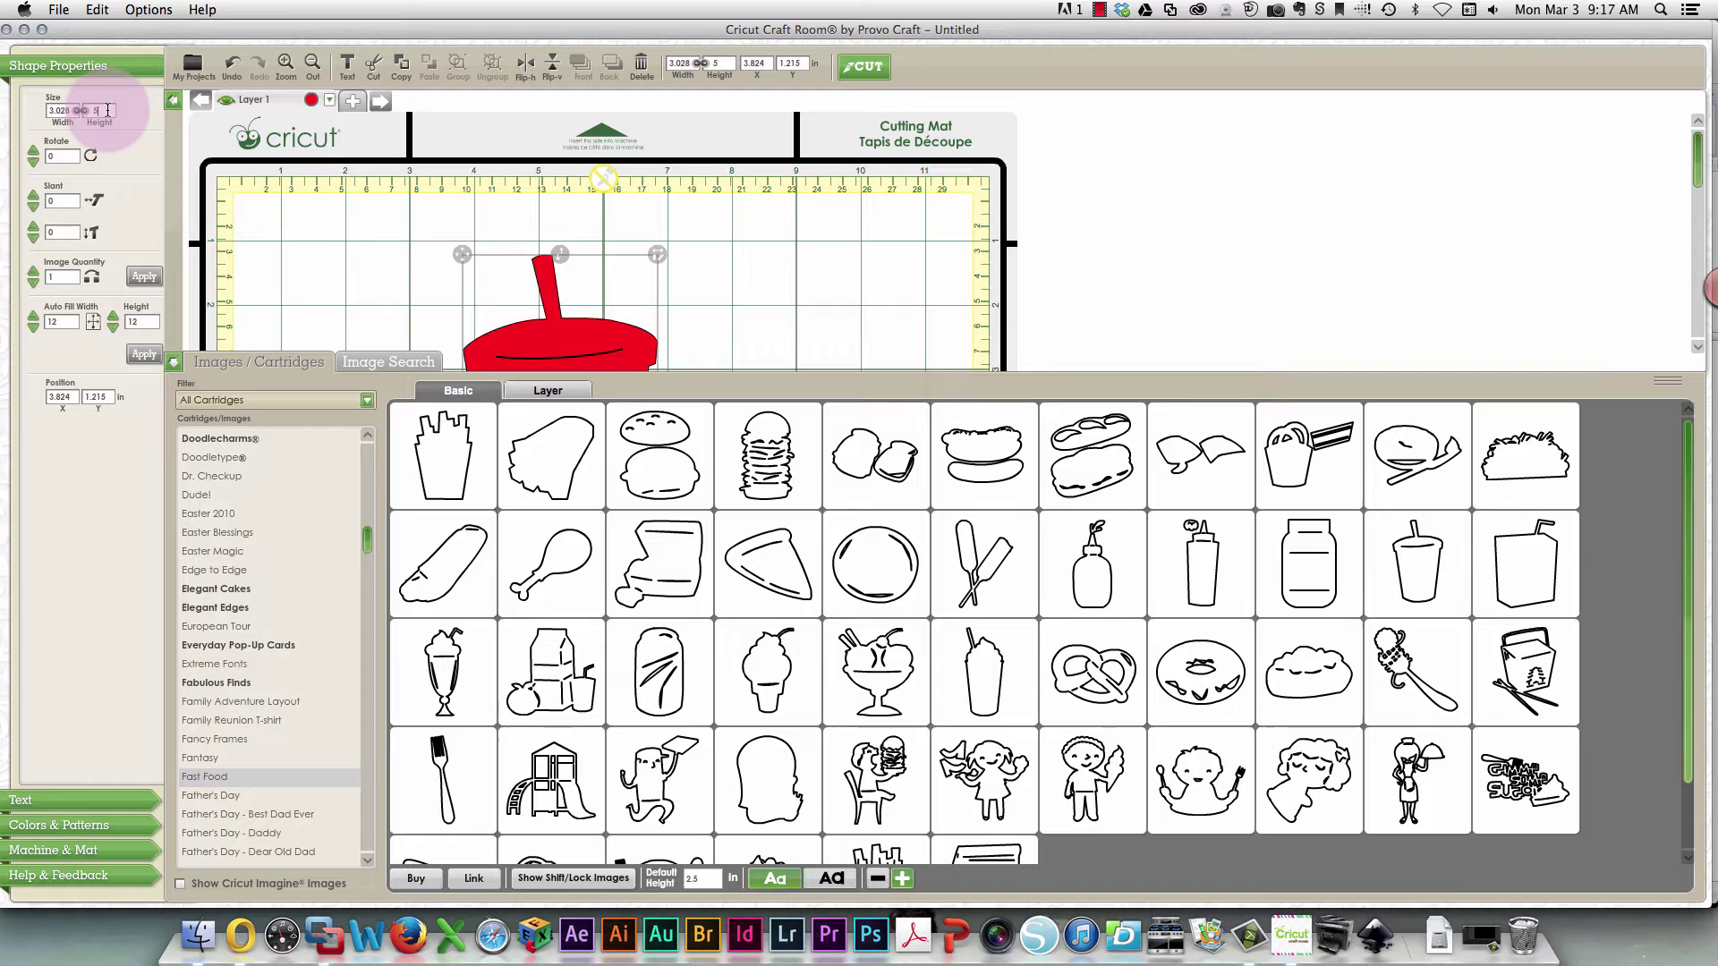
left_click_drag(563, 342, 358, 310)
left_click(454, 331)
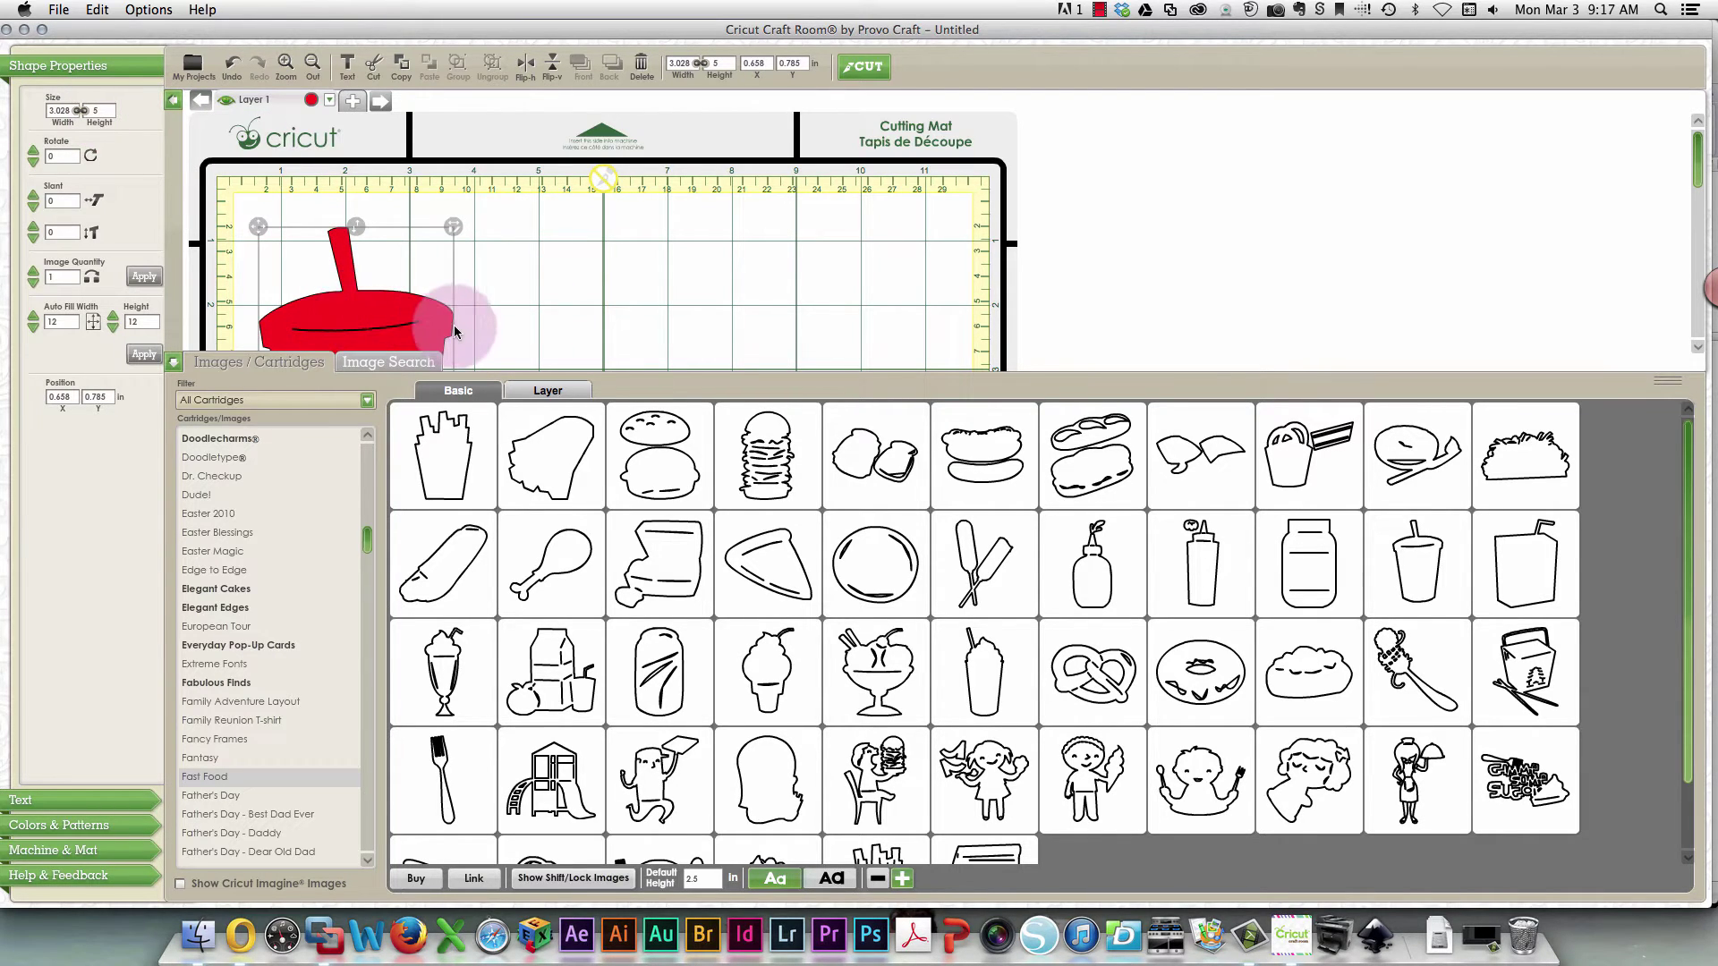
left_click(353, 102)
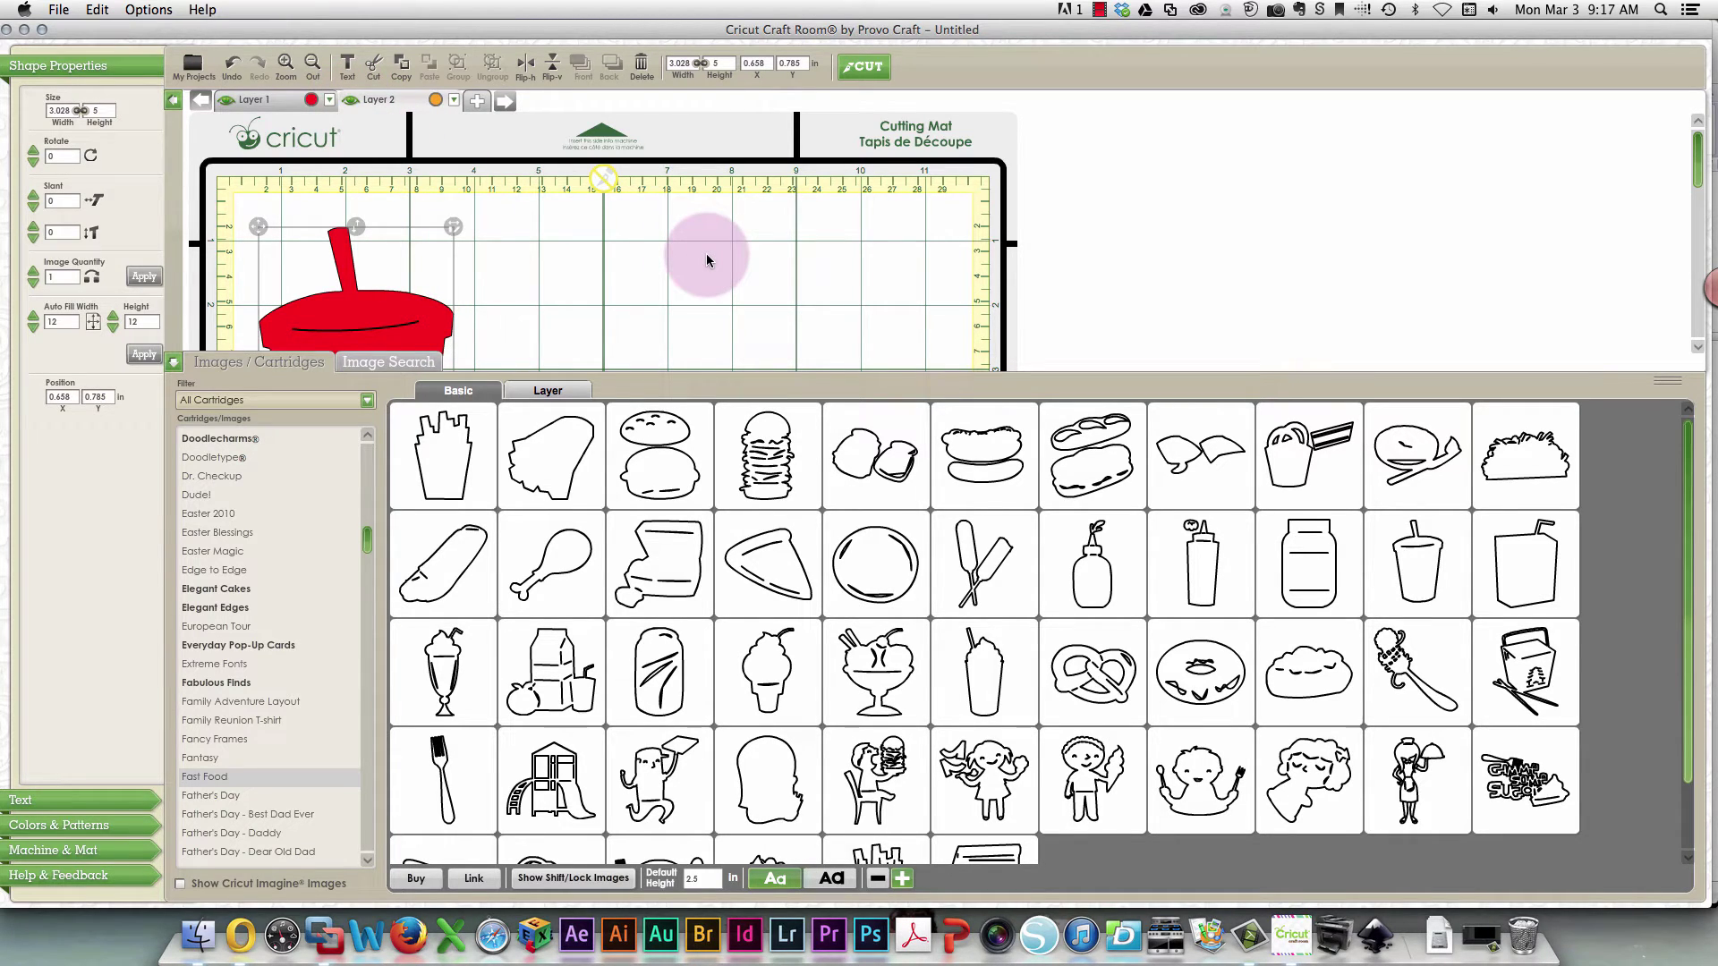
Add the shifted Soda cup as an orange 1.514 × 2.5 in piece beside the red cup.
mouse_move(1420, 559)
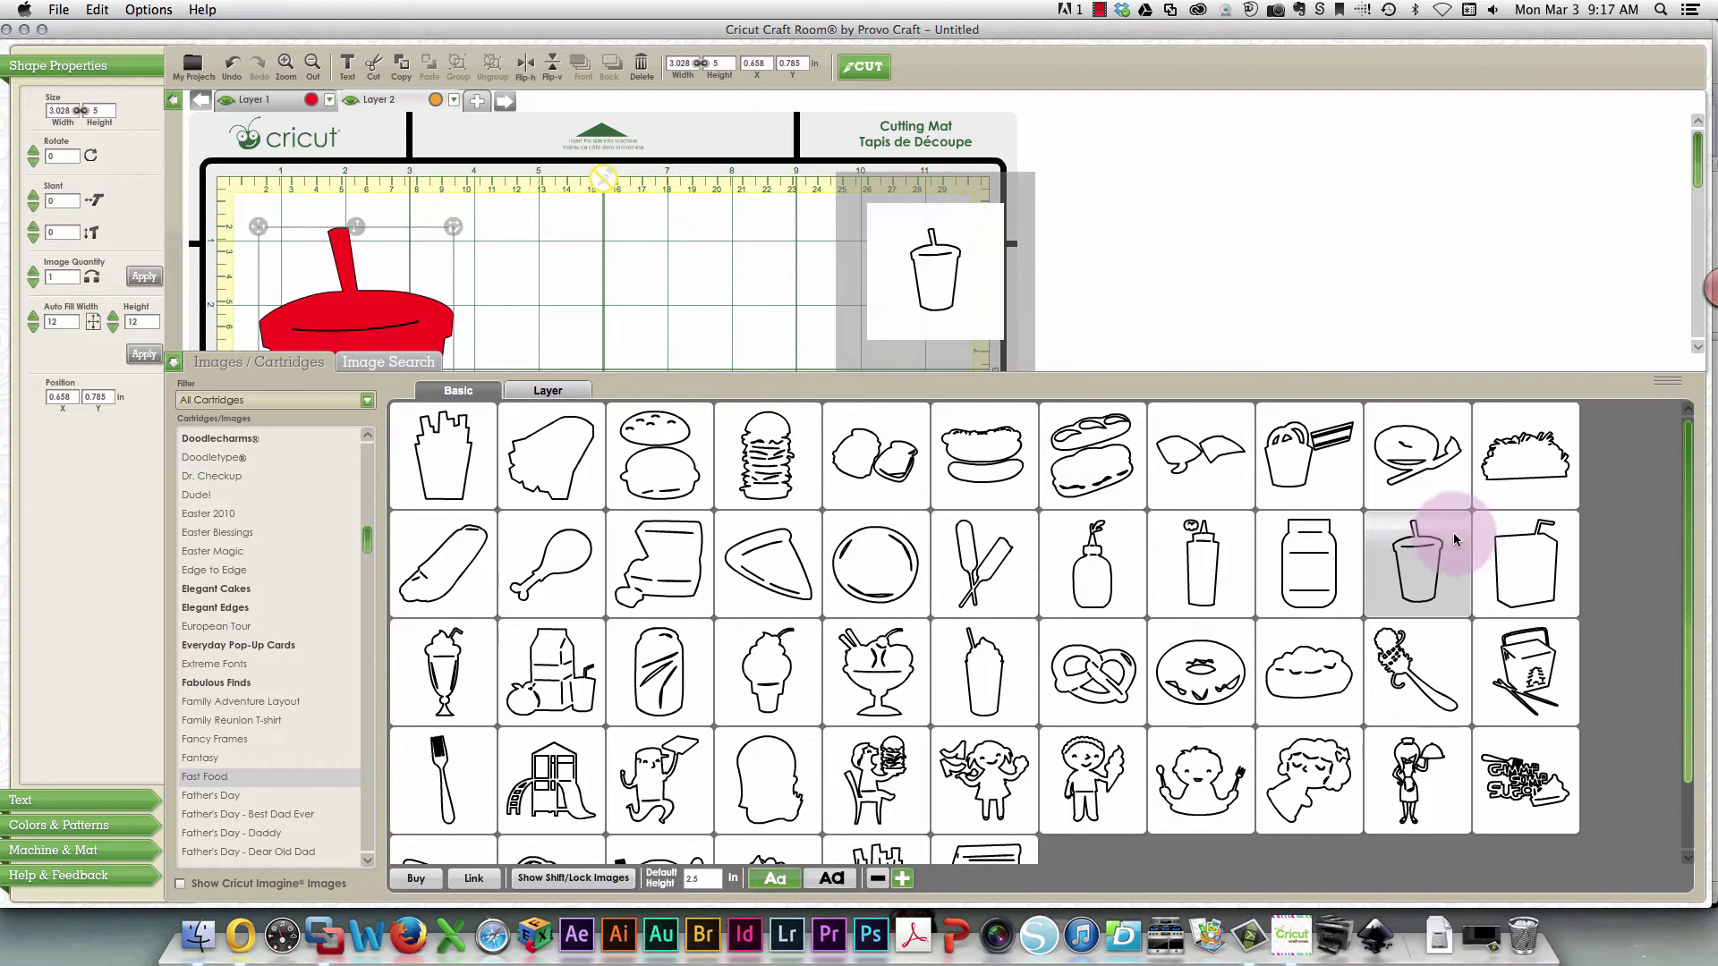
left_click(533, 879)
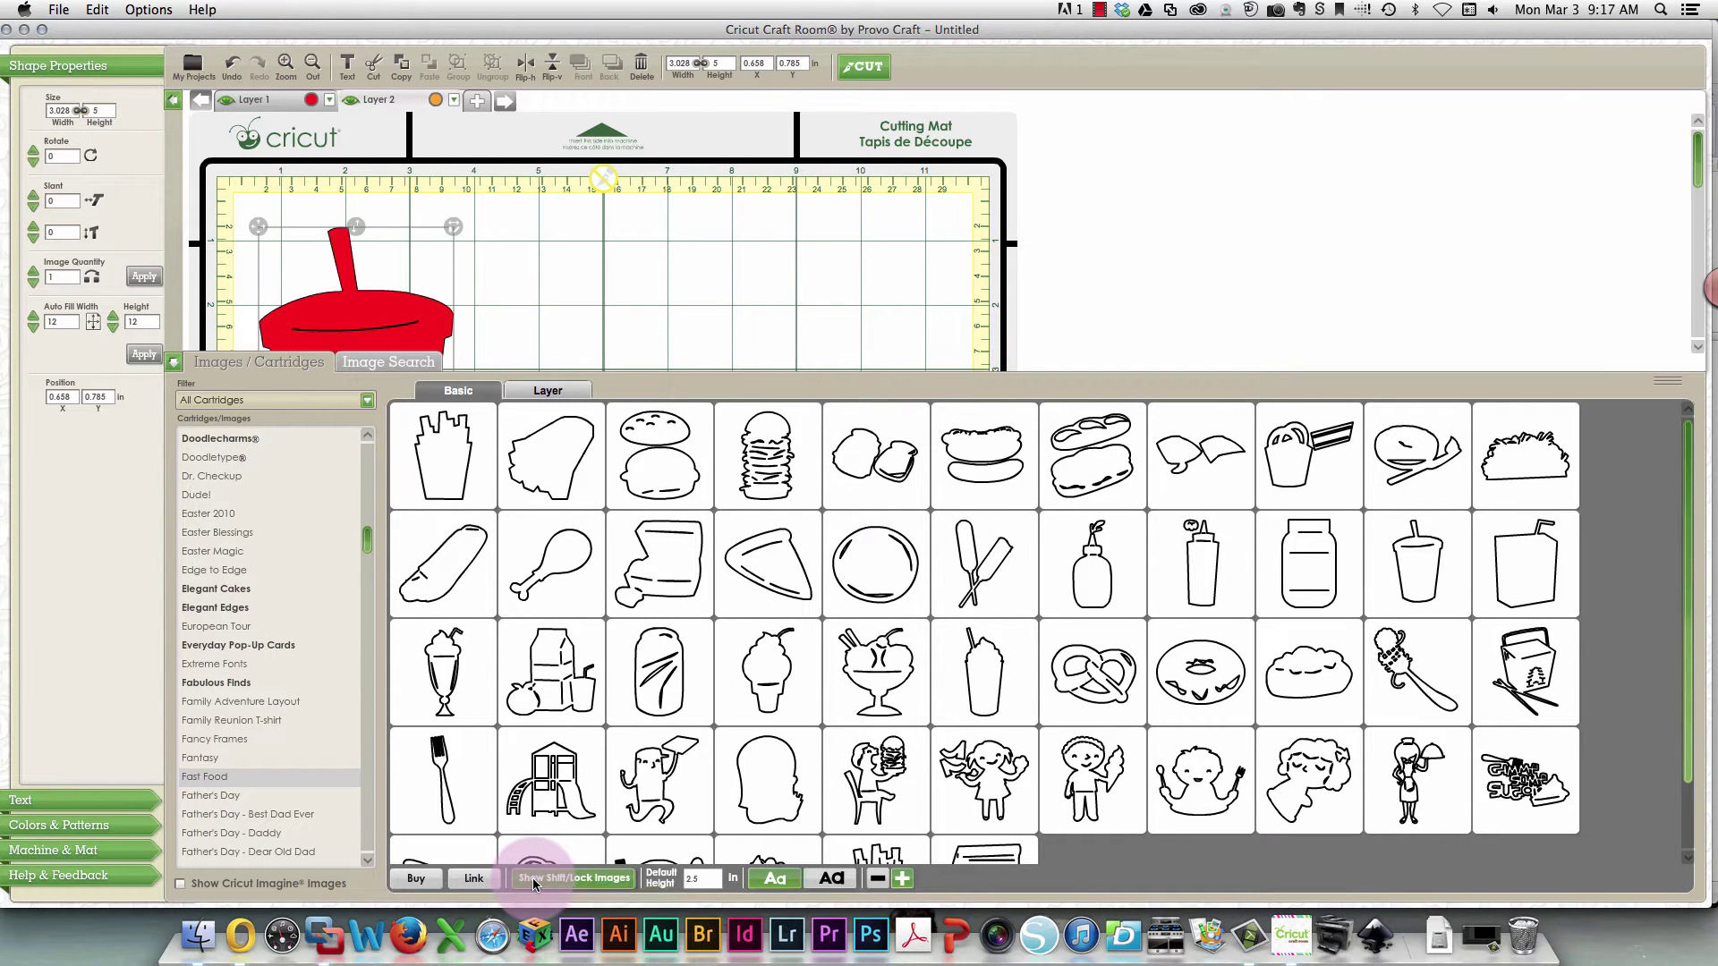
left_click(1416, 579)
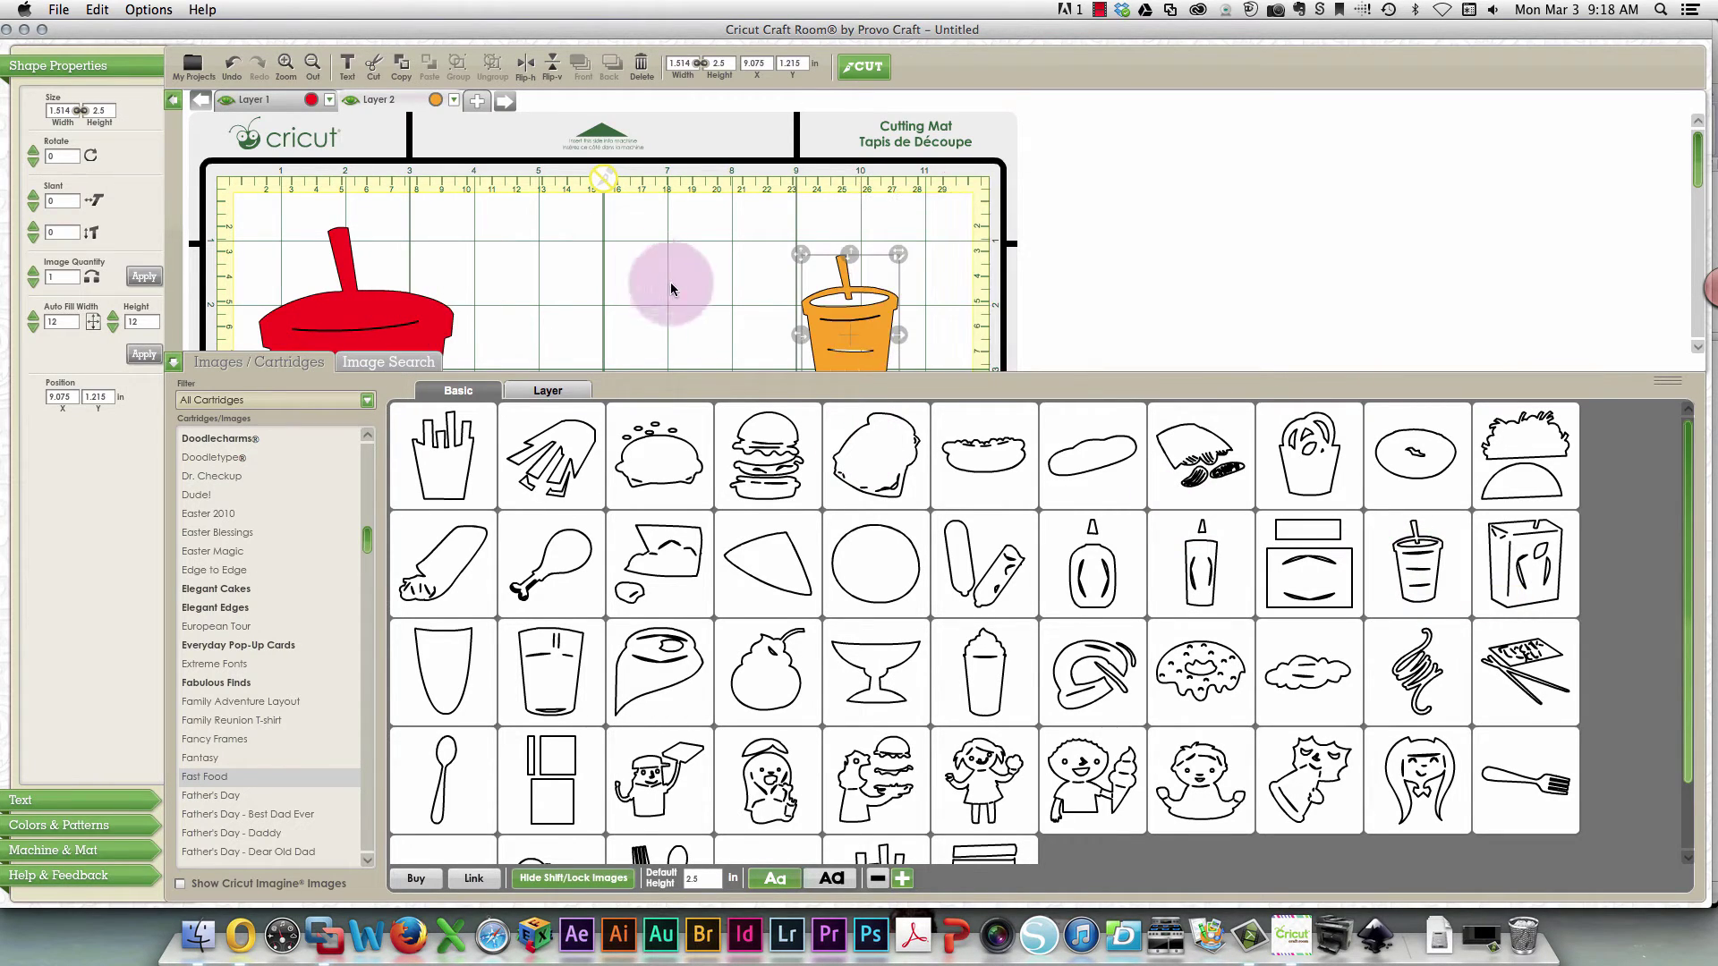
left_click_drag(847, 345, 553, 324)
left_click(704, 331)
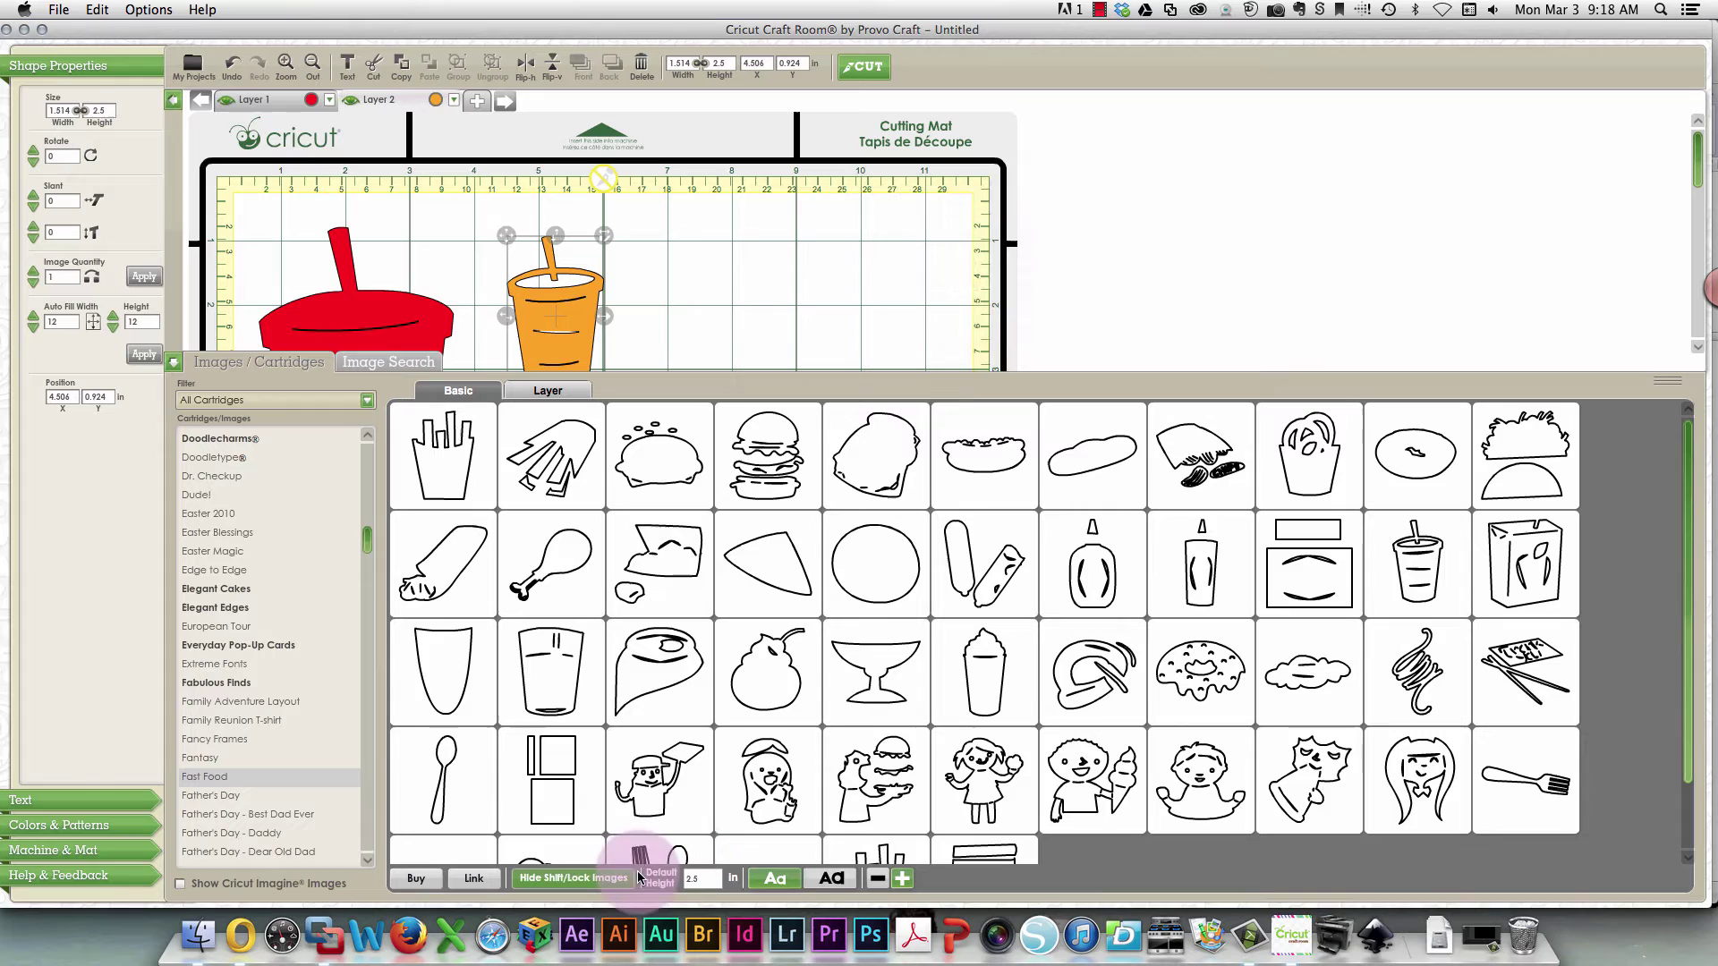
left_click(587, 879)
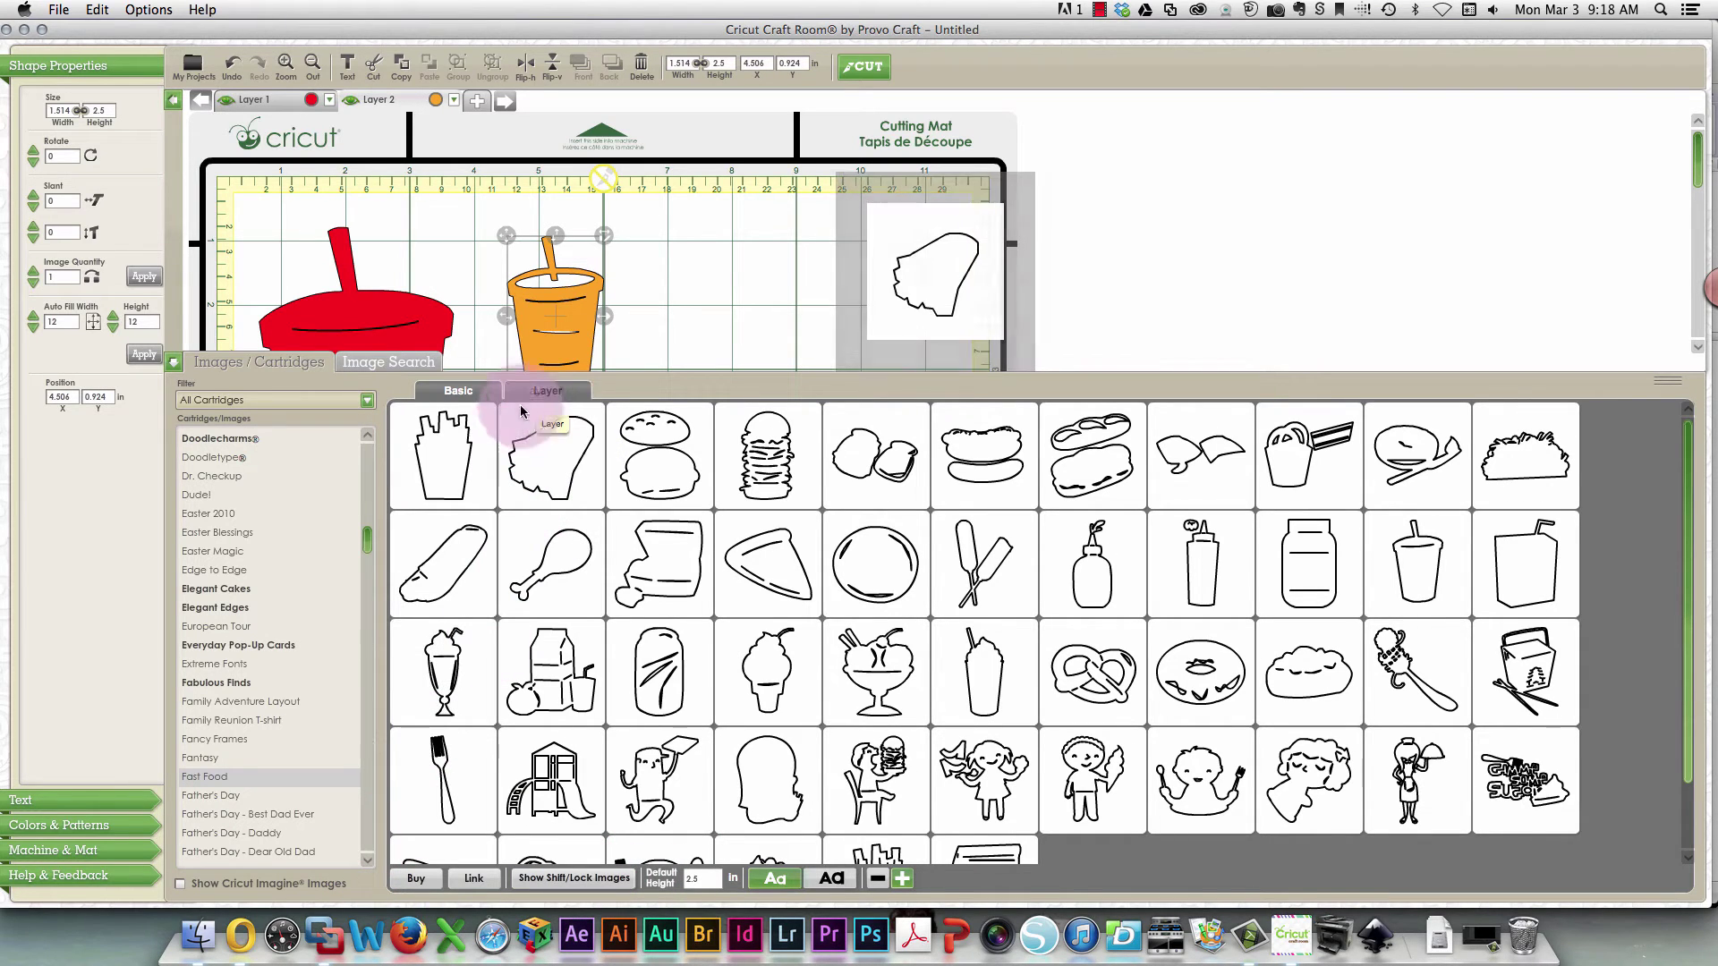
Add Layer 3 with a blue layered Soda cup (1.514 × 1.764 in) right of the orange cup.
left_click(547, 391)
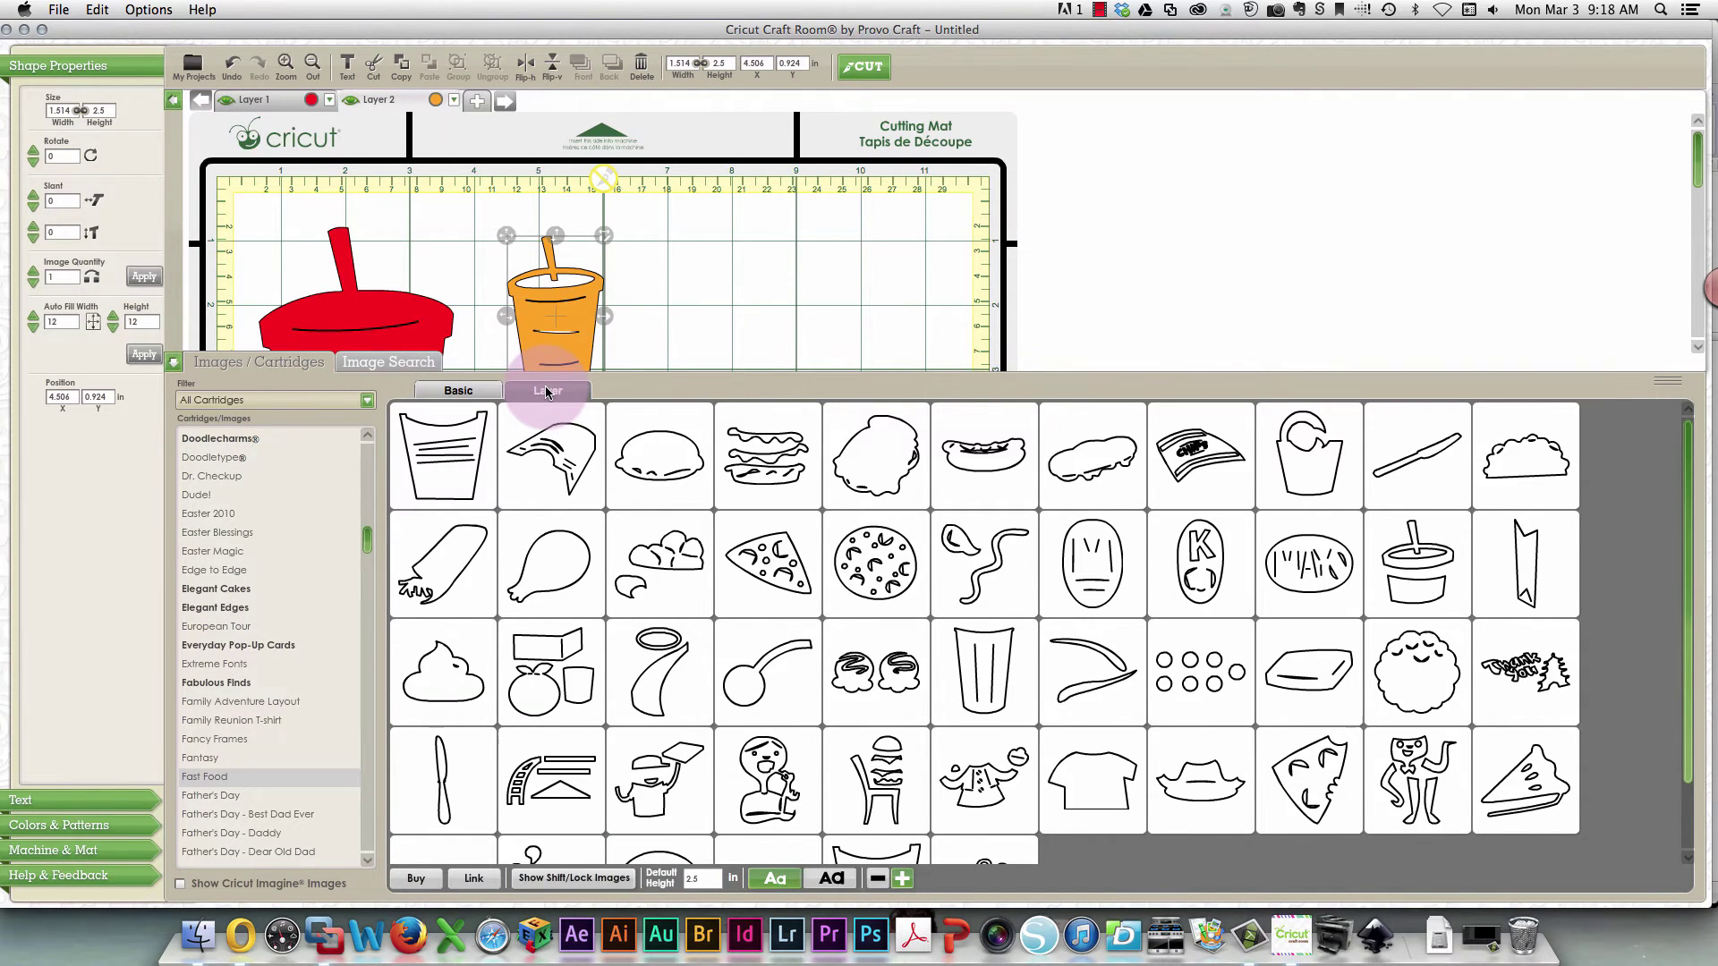
mouse_move(1416, 577)
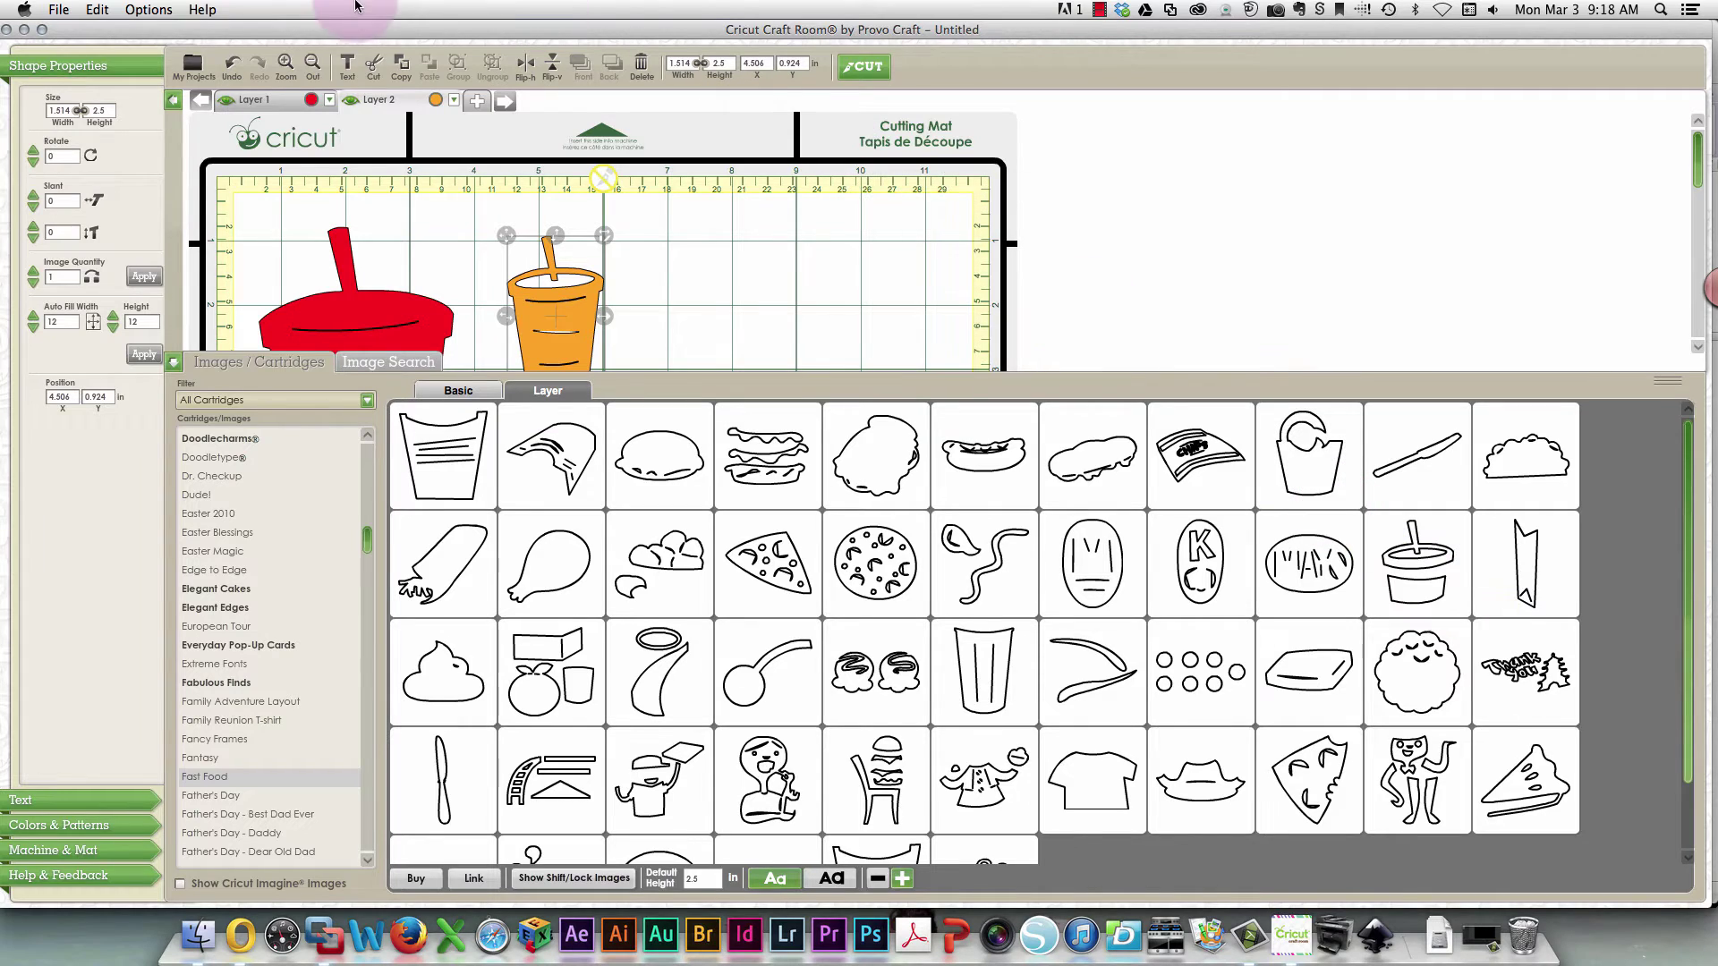
left_click(477, 103)
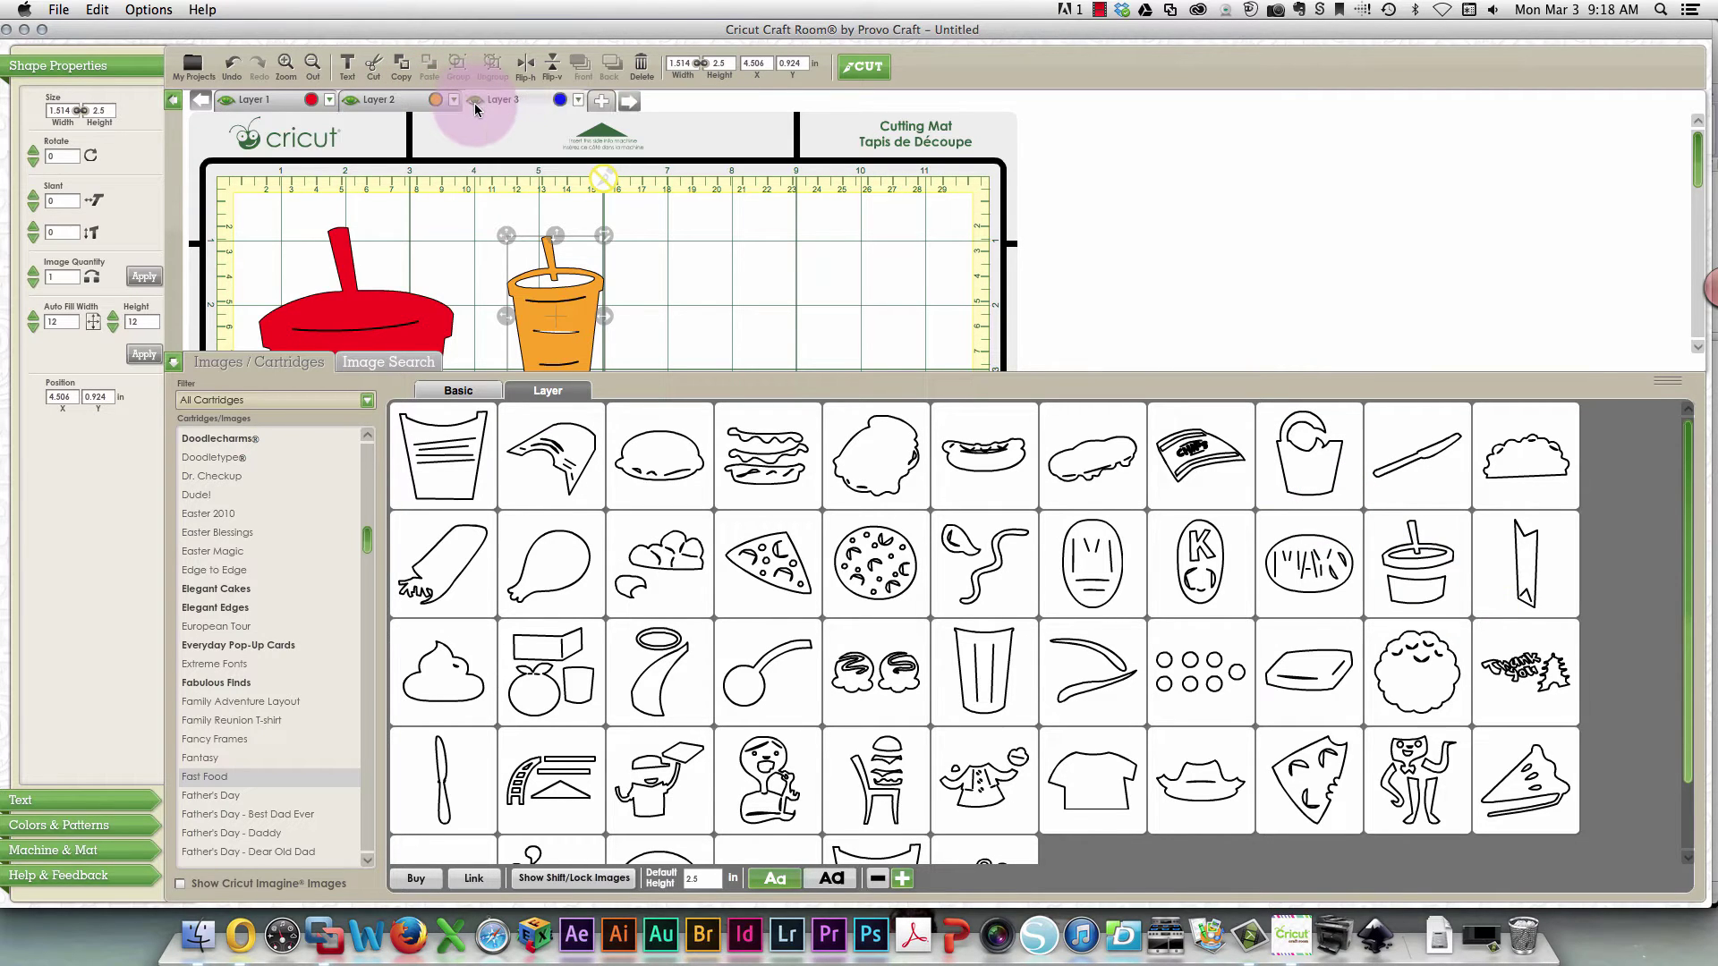
left_click(1428, 593)
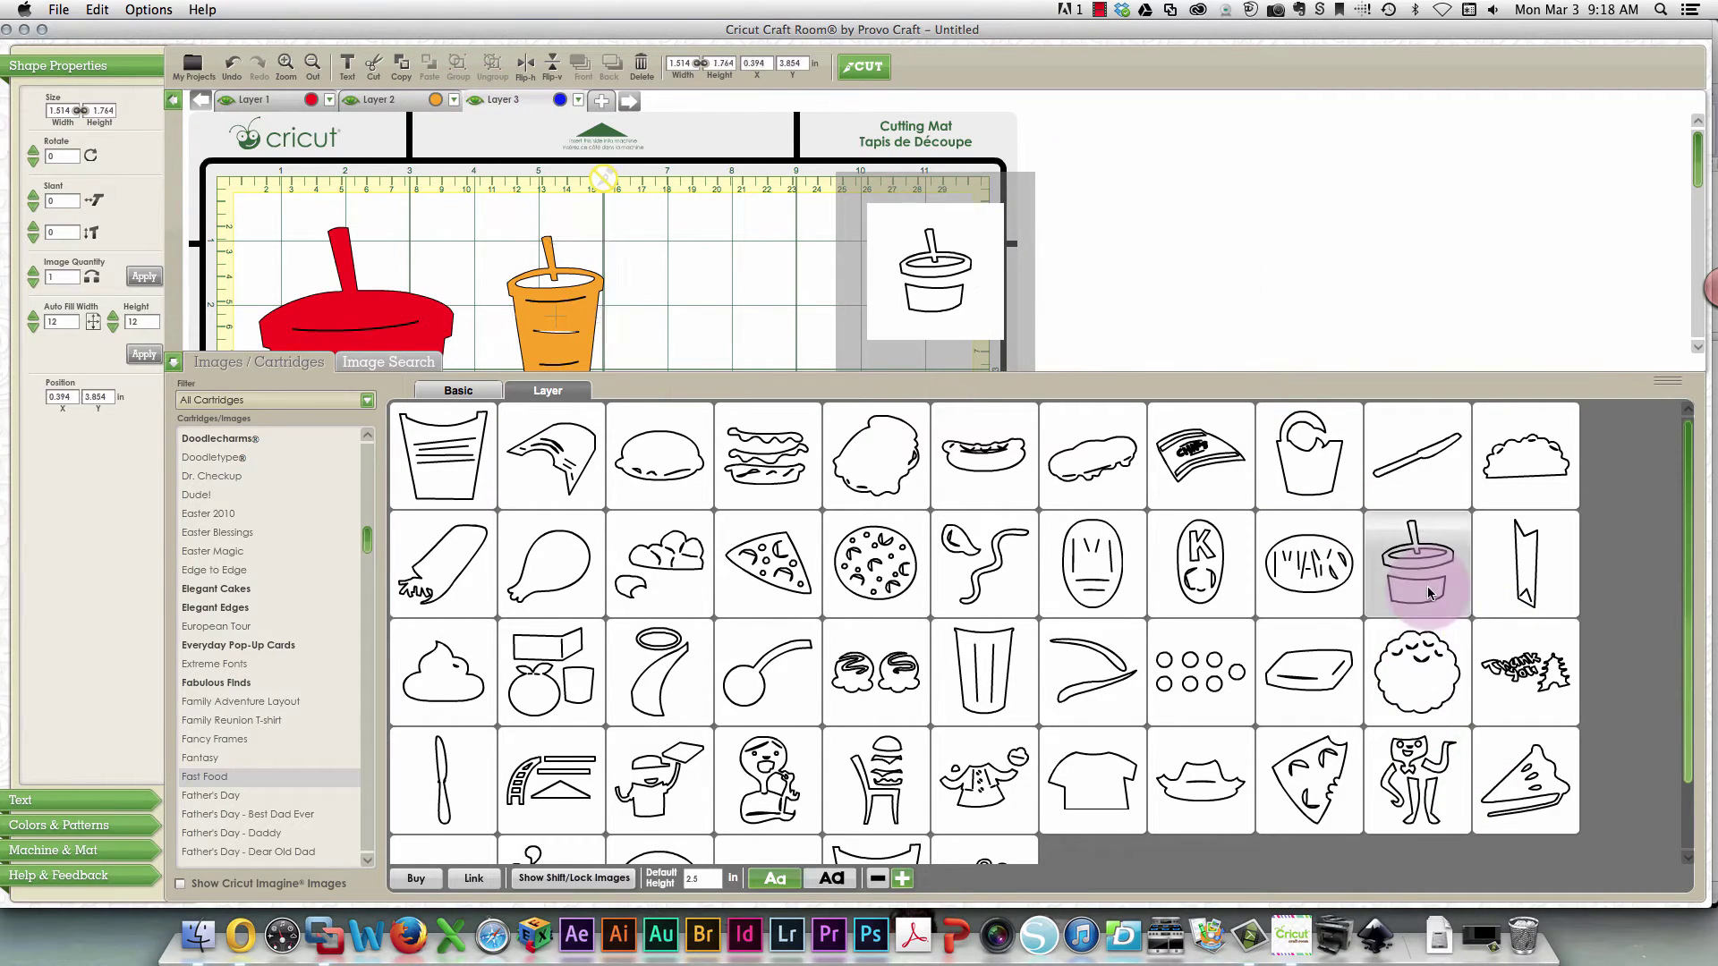
left_click(829, 289)
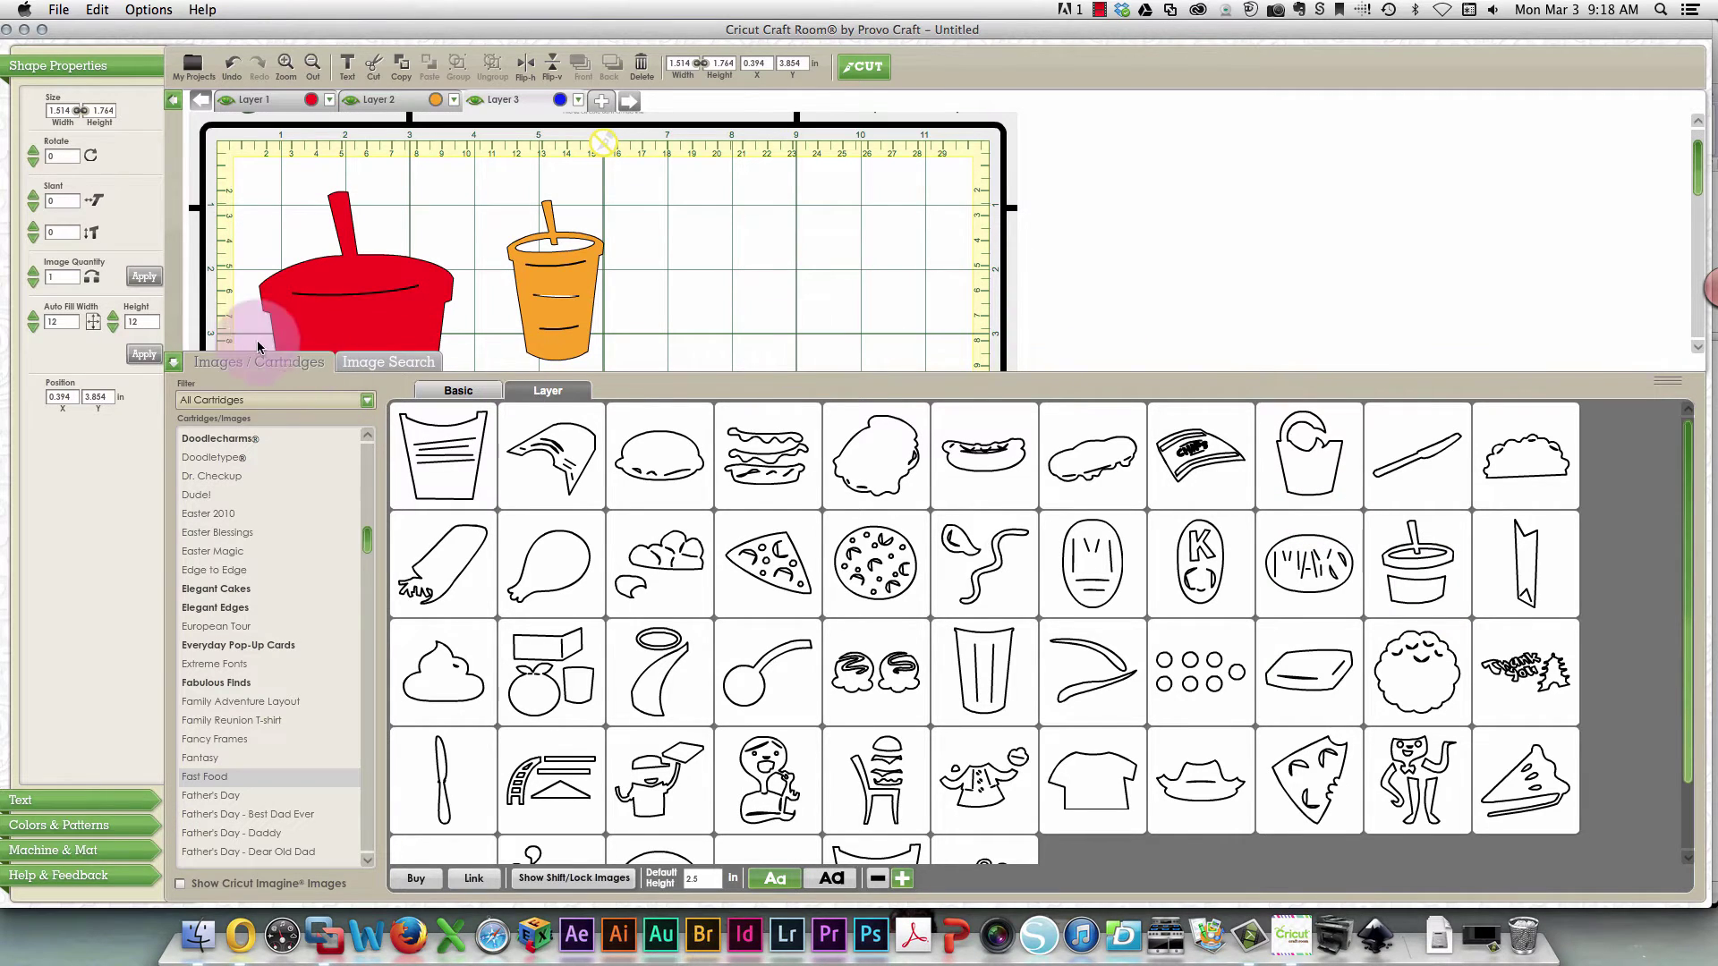
left_click(173, 364)
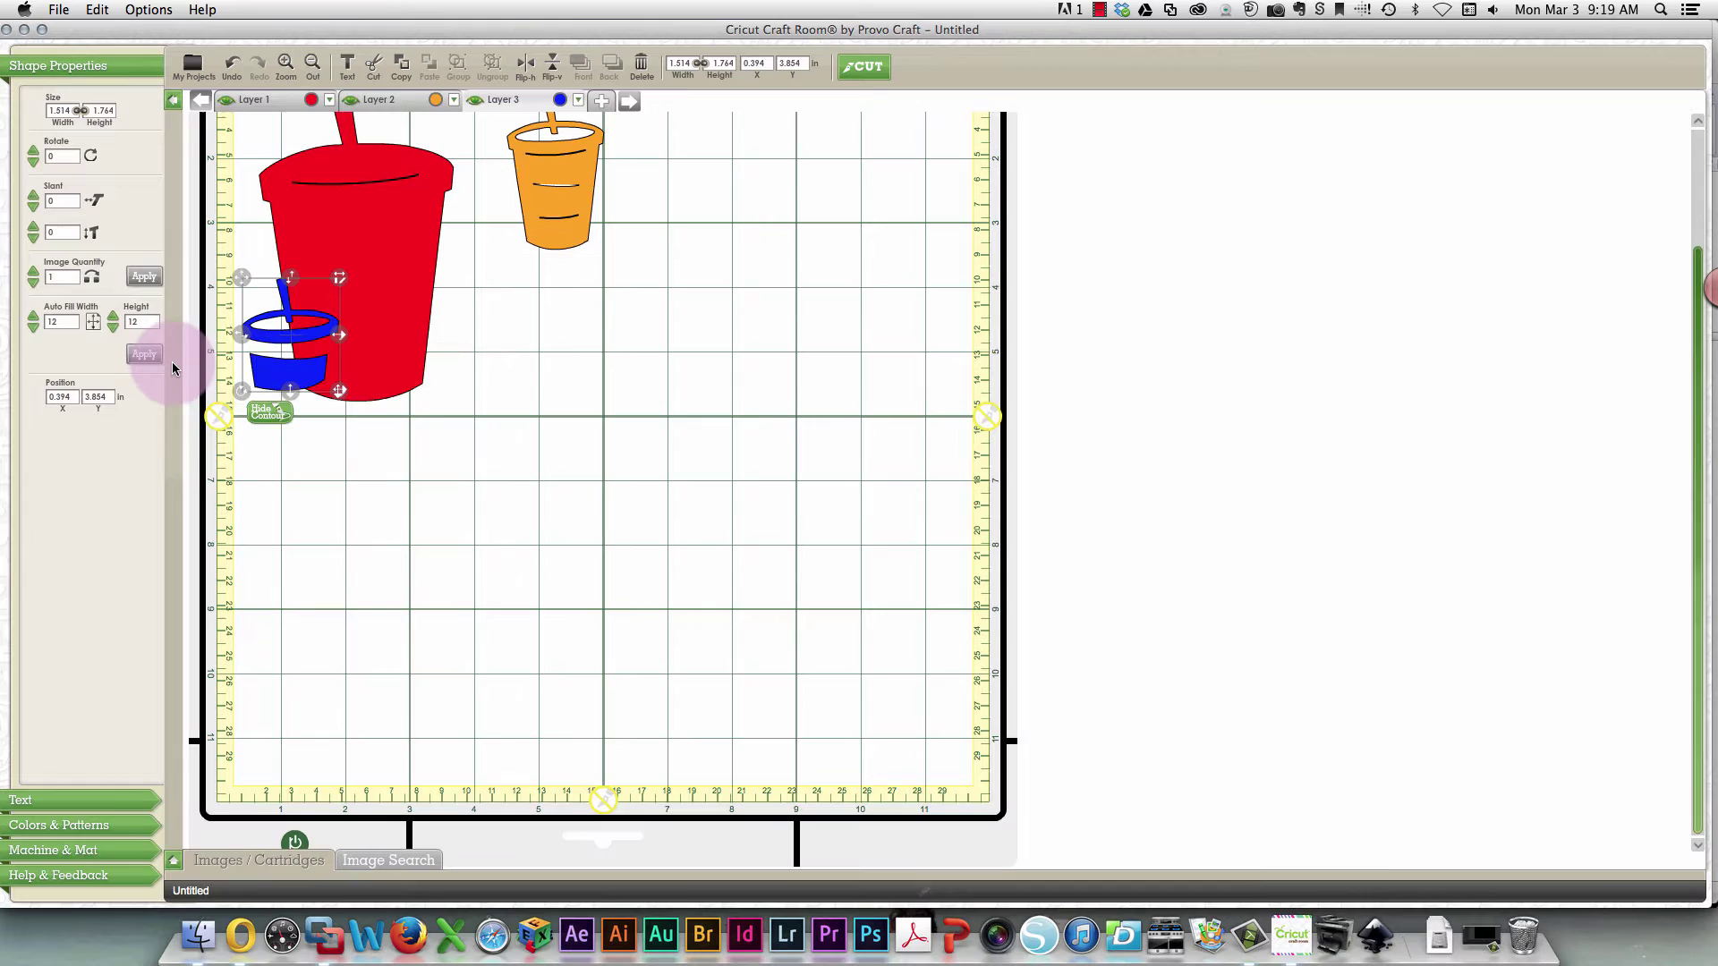
left_click_drag(295, 349, 696, 196)
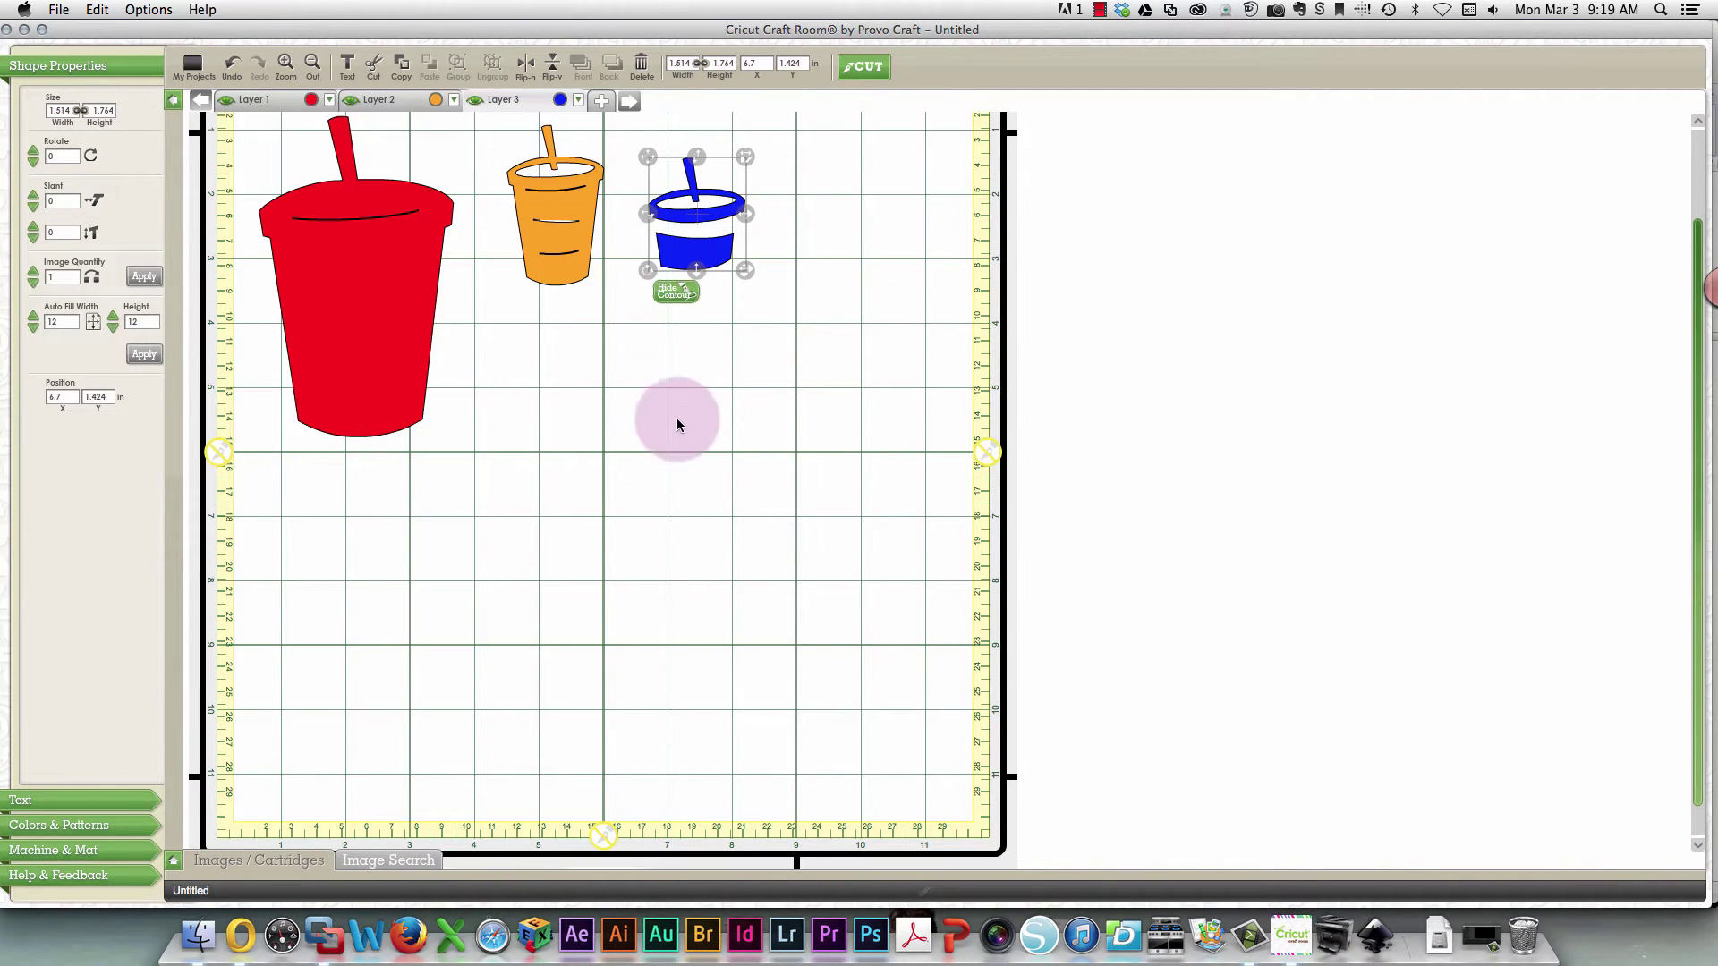
Add Layer 4 and place the small 0.264 × 0.708 in Soda-s straw piece on the mat.
left_click(173, 861)
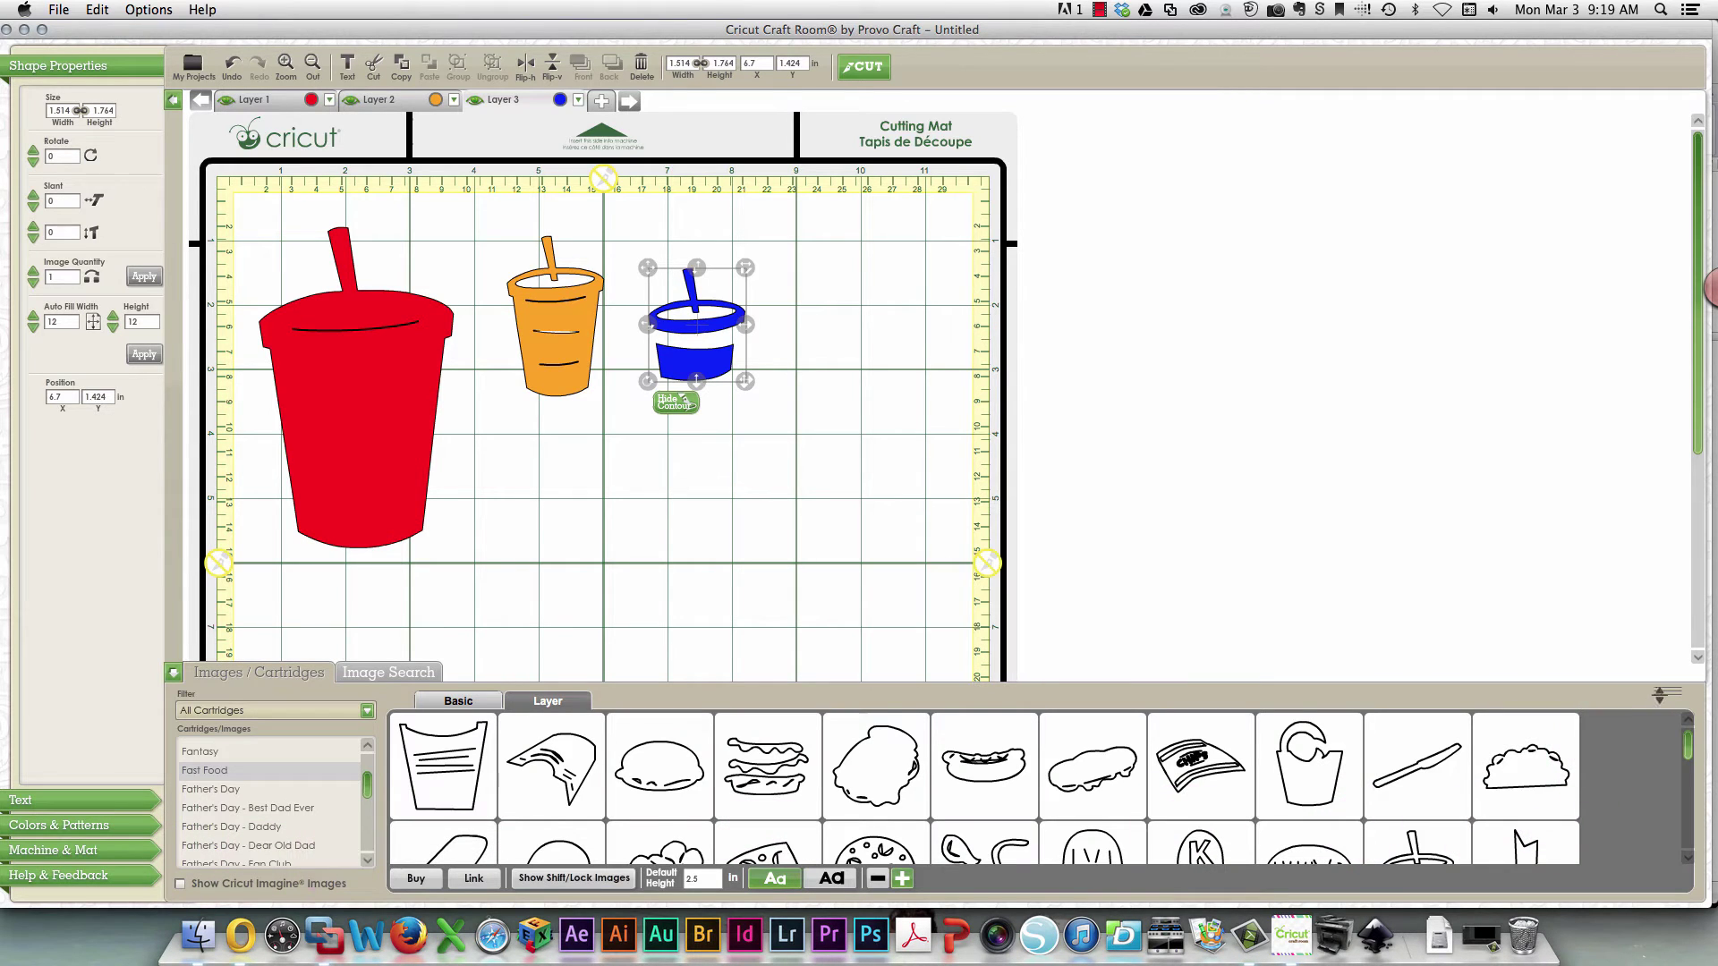
left_click_drag(1655, 703, 1564, 445)
key("Caps_Lock")
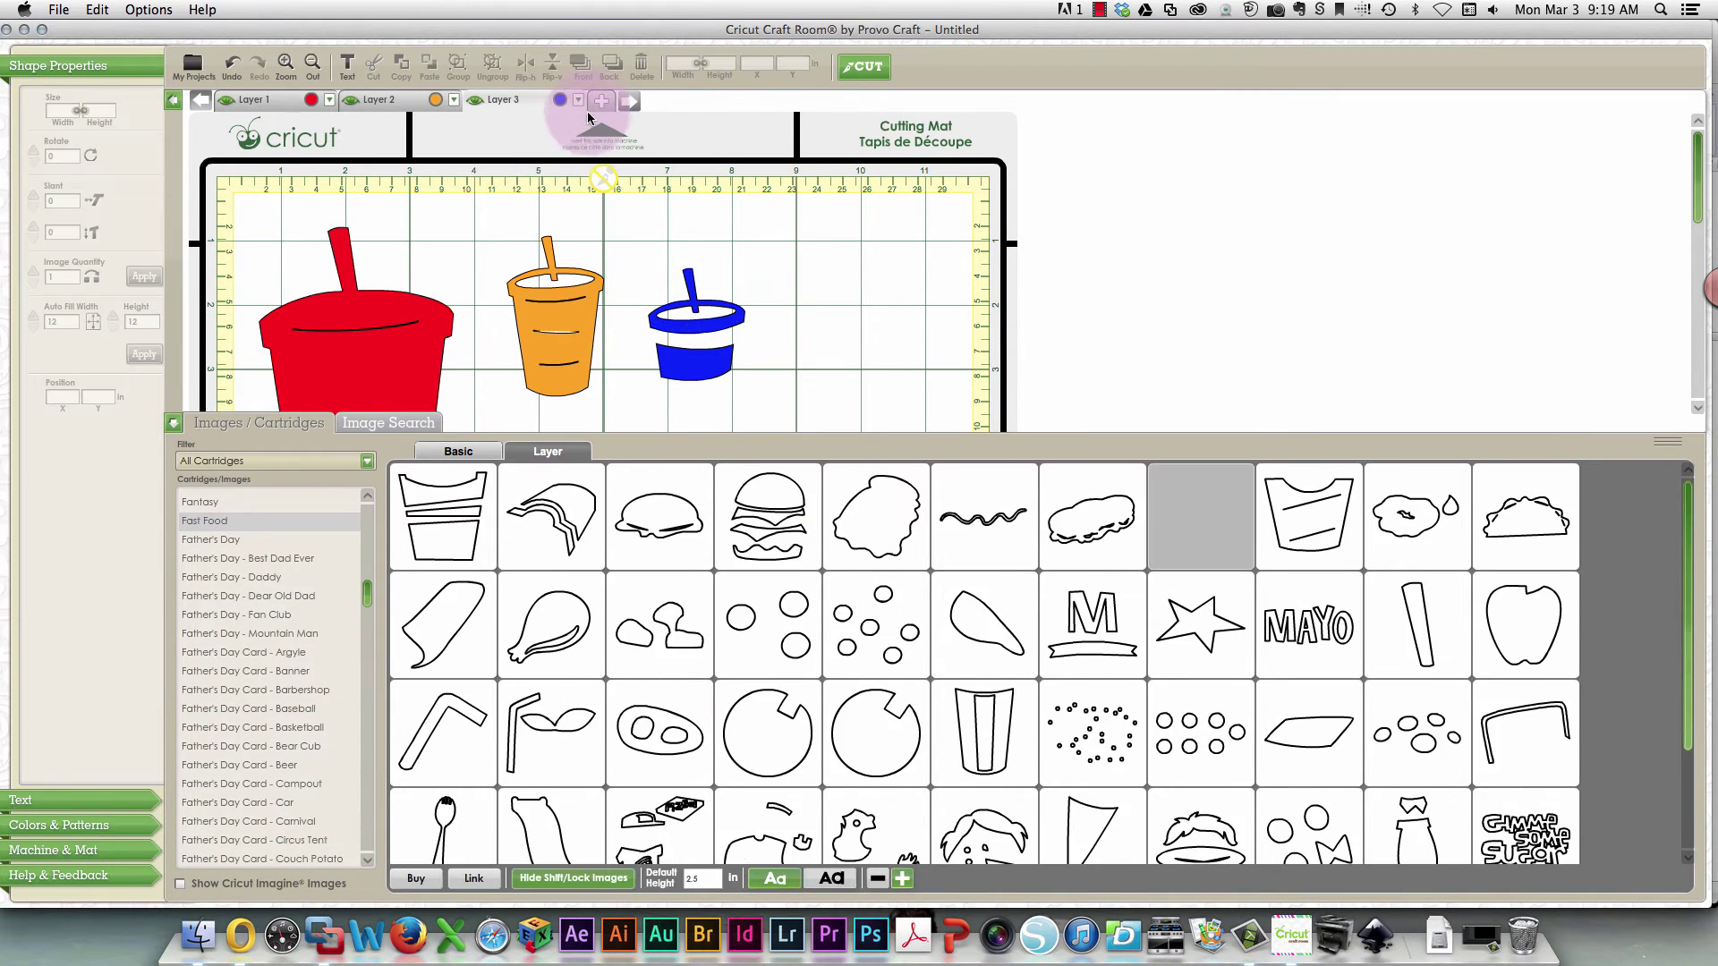
left_click(601, 102)
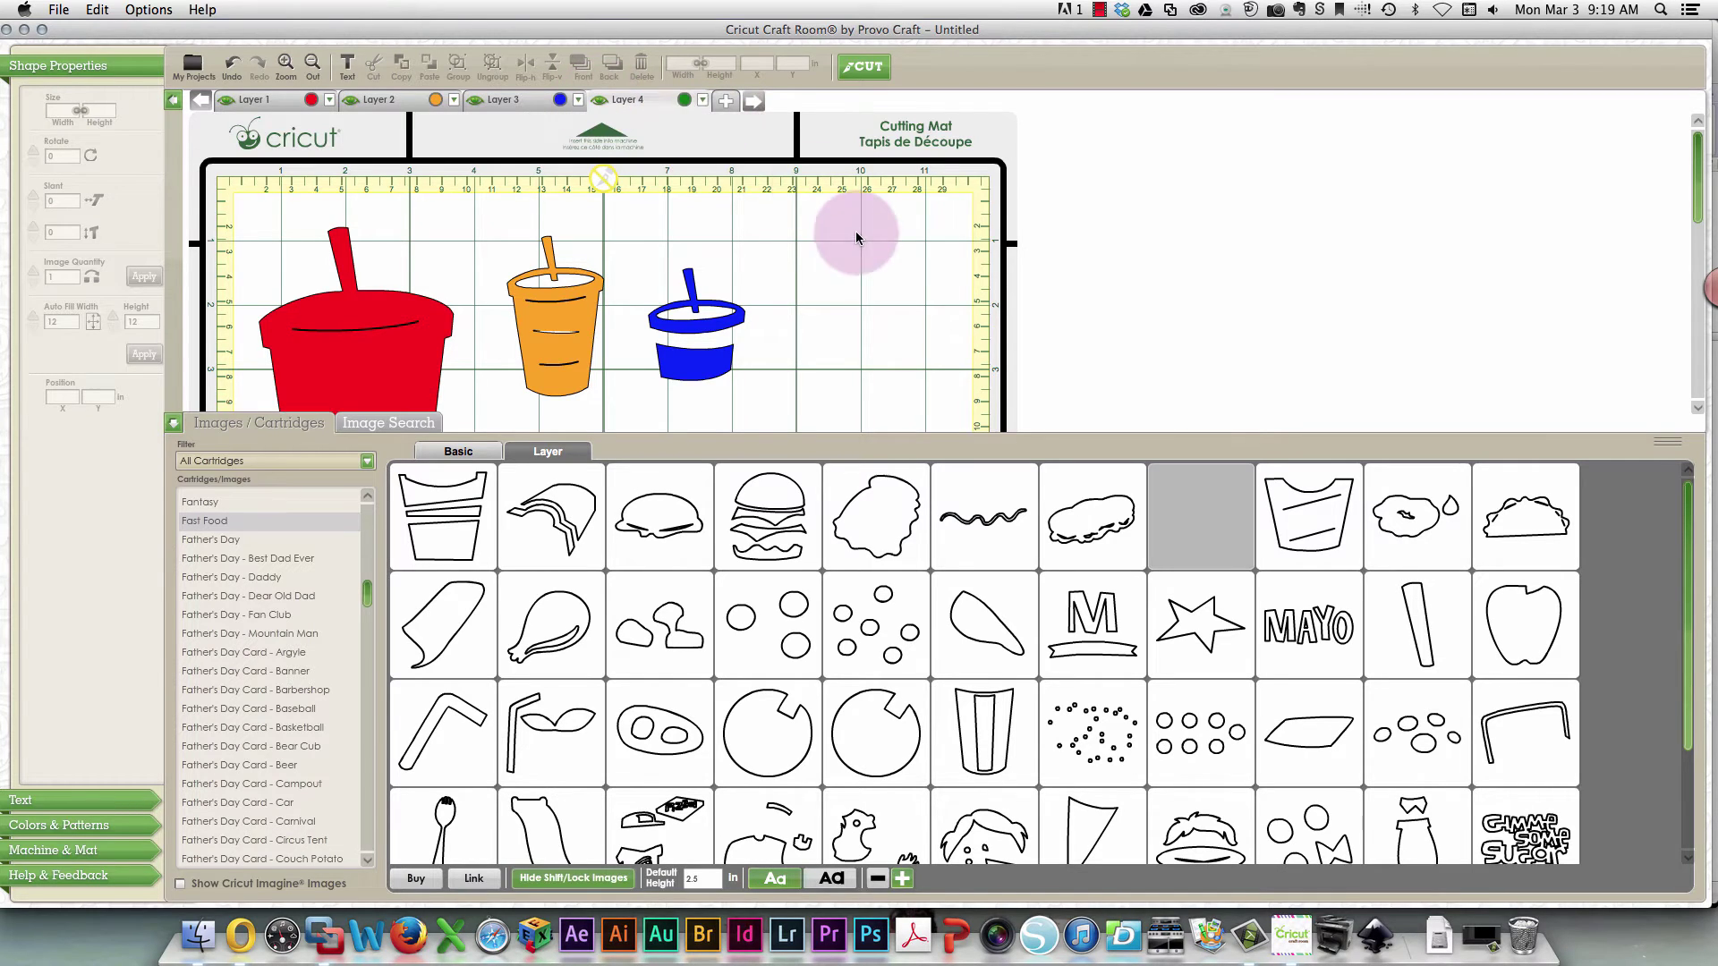
mouse_move(1402, 637)
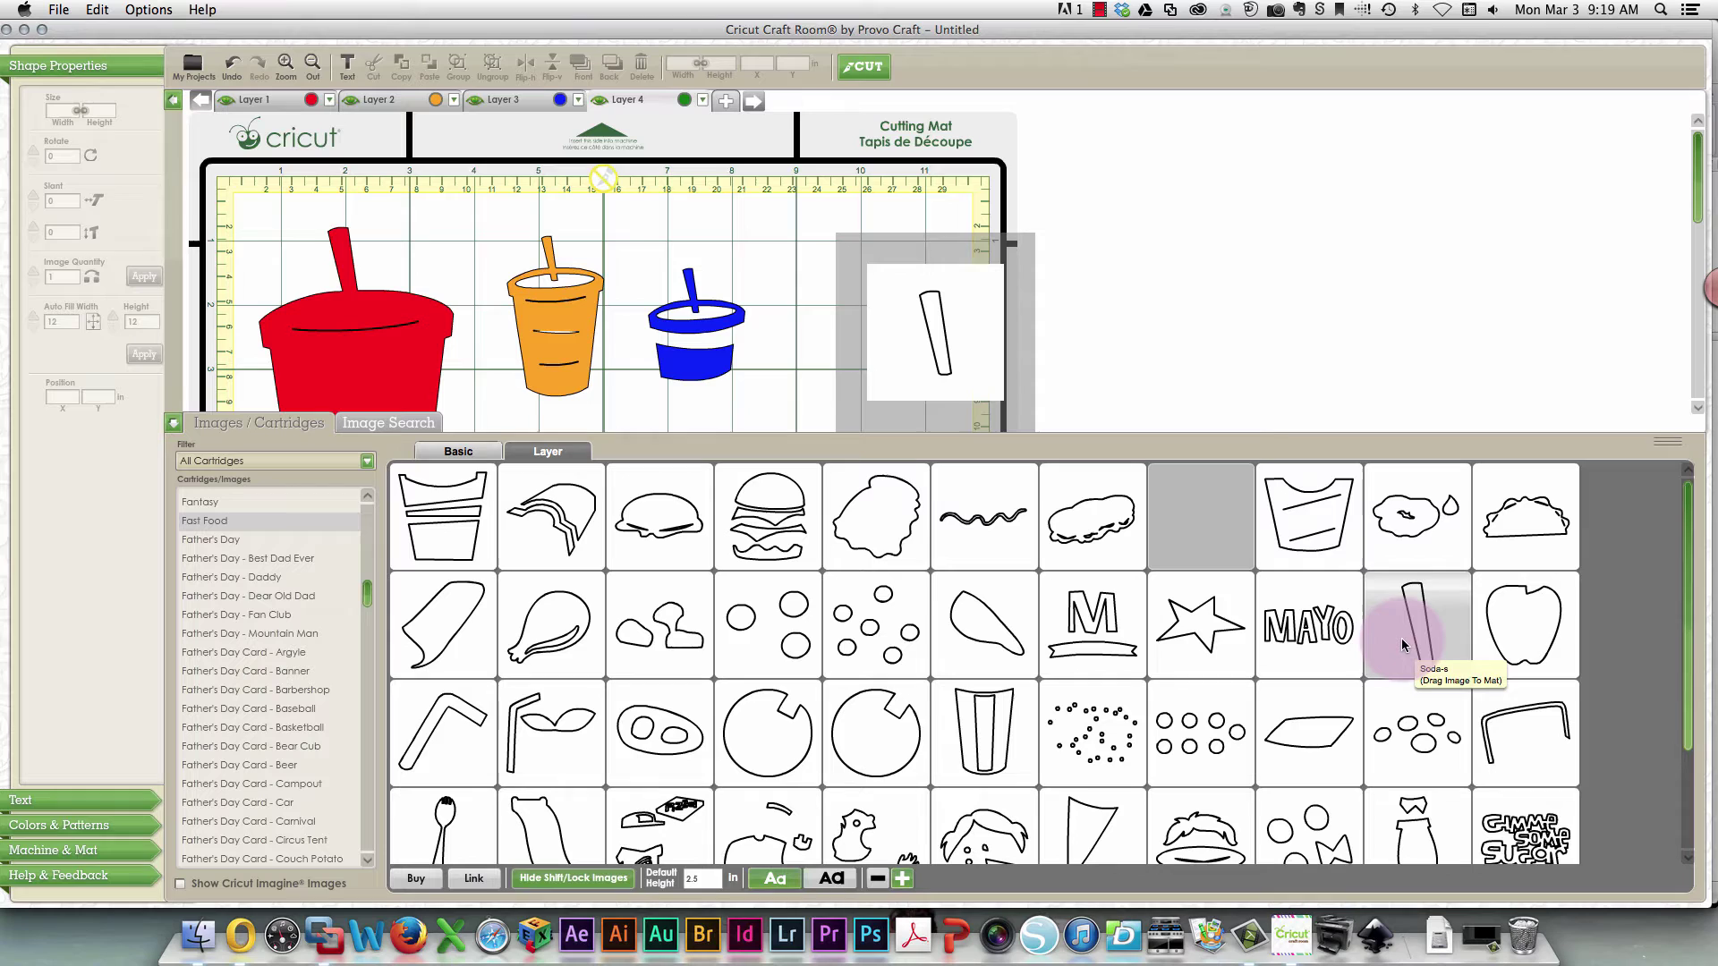
left_click(1401, 637)
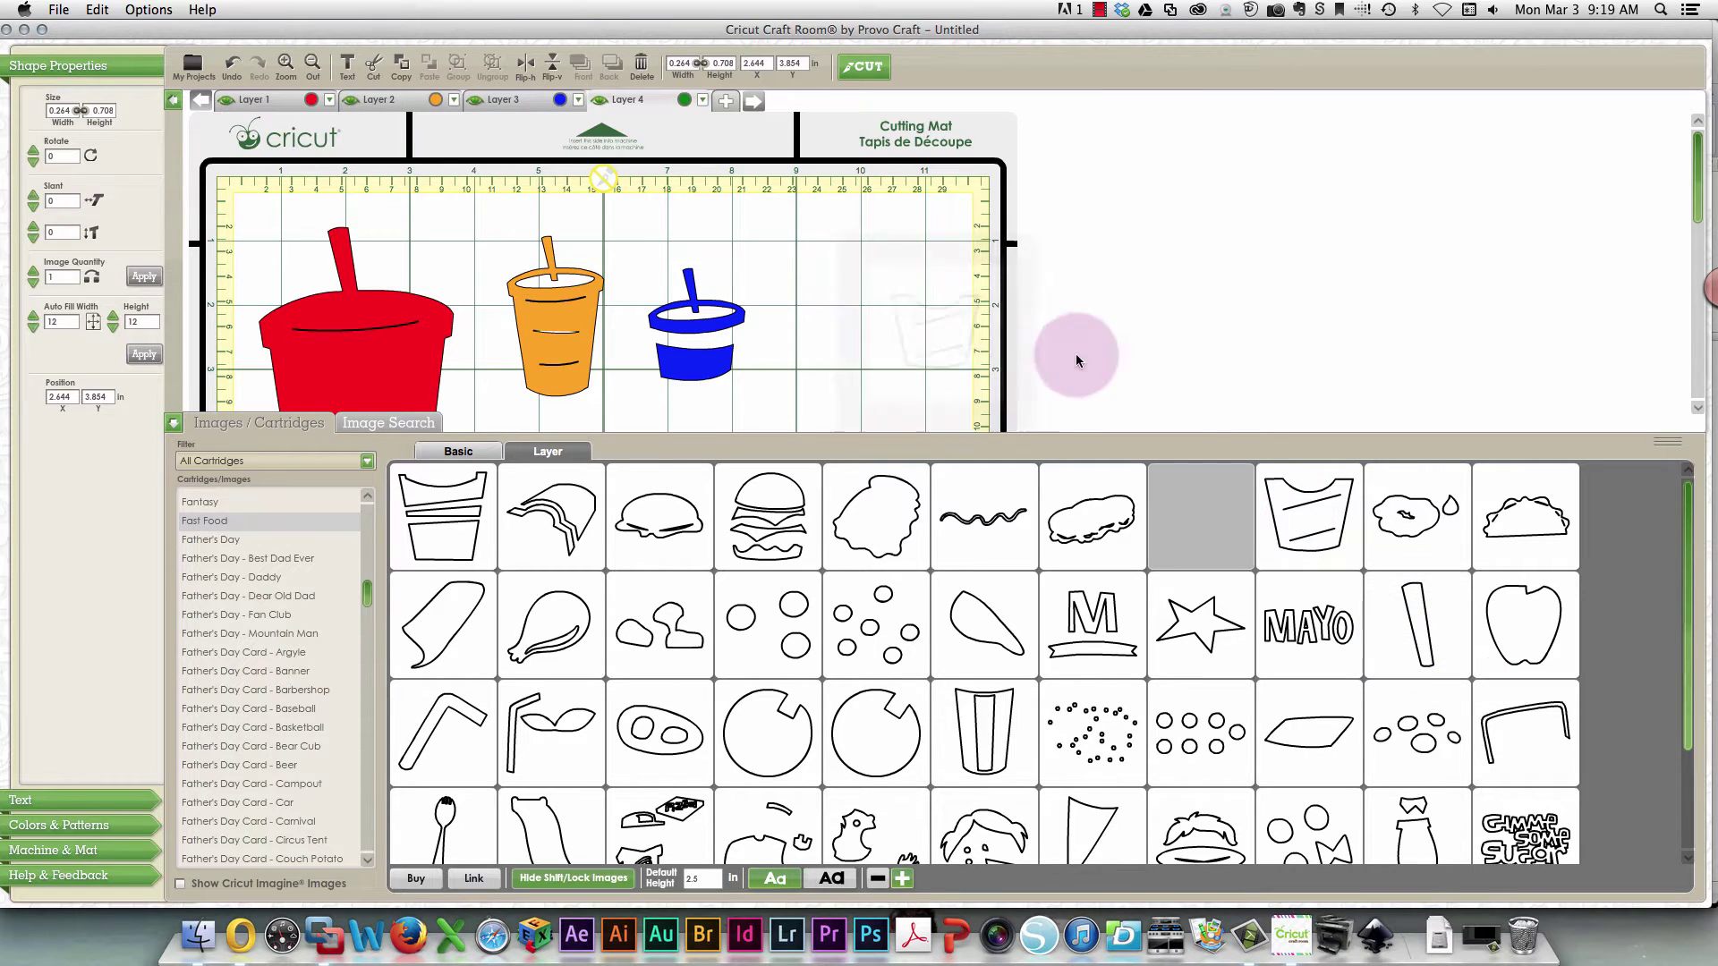
left_click(173, 425)
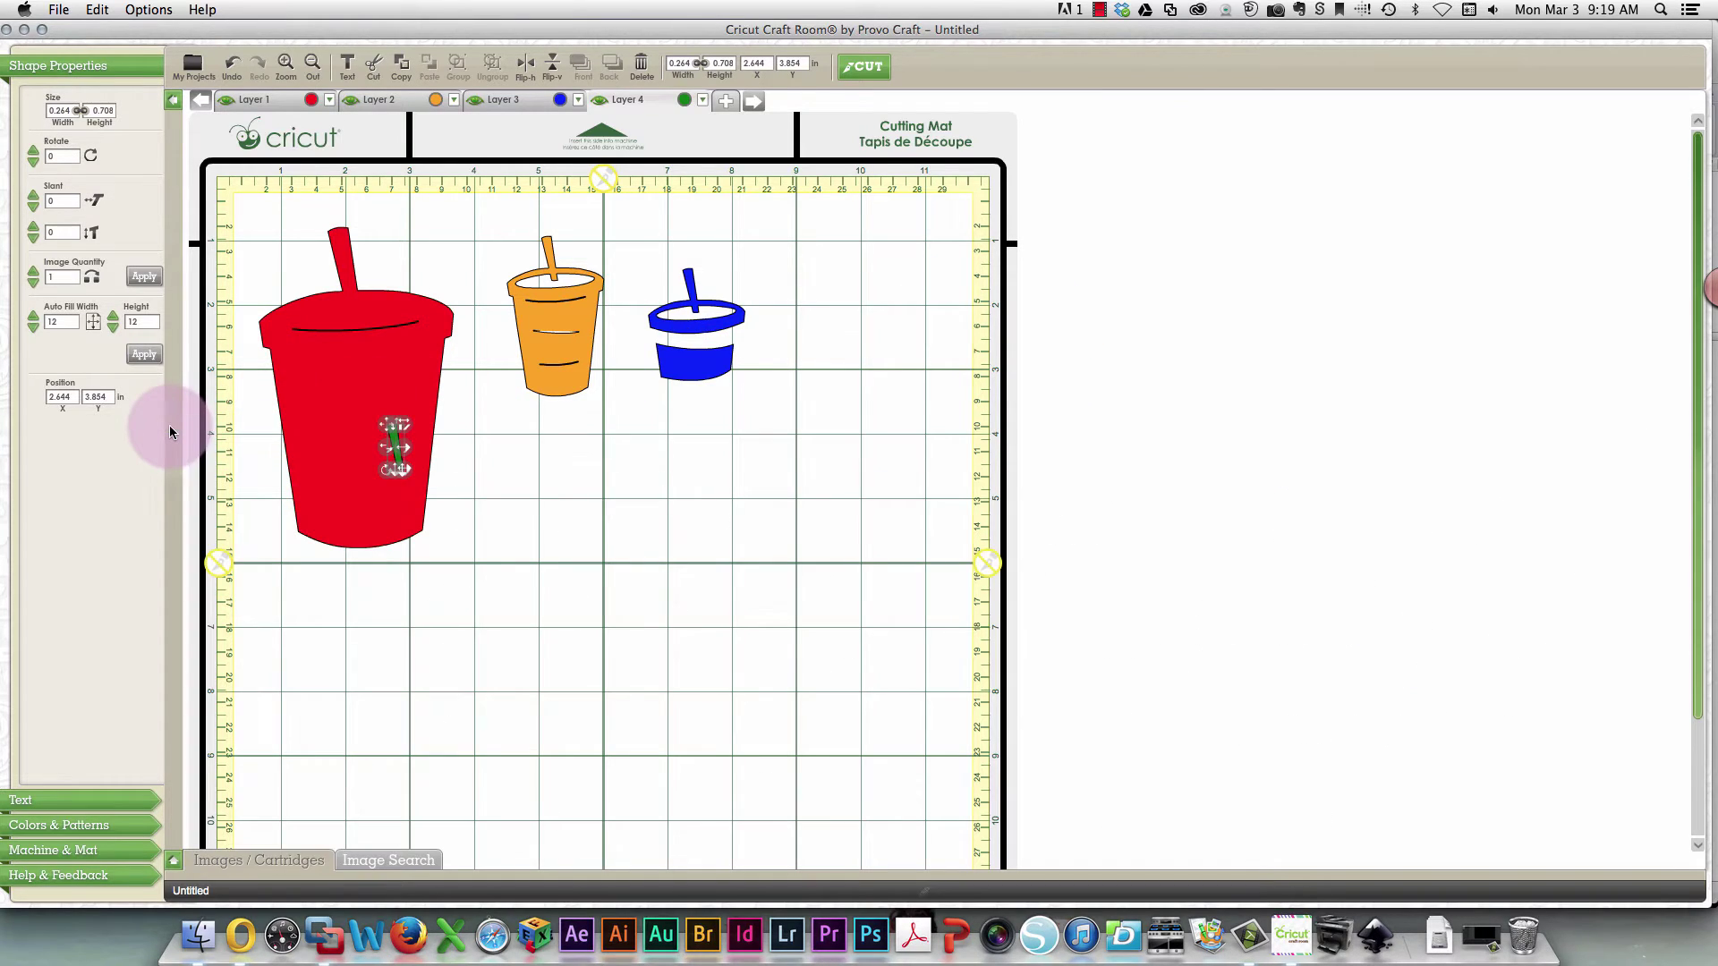
left_click(1097, 13)
left_click(1104, 49)
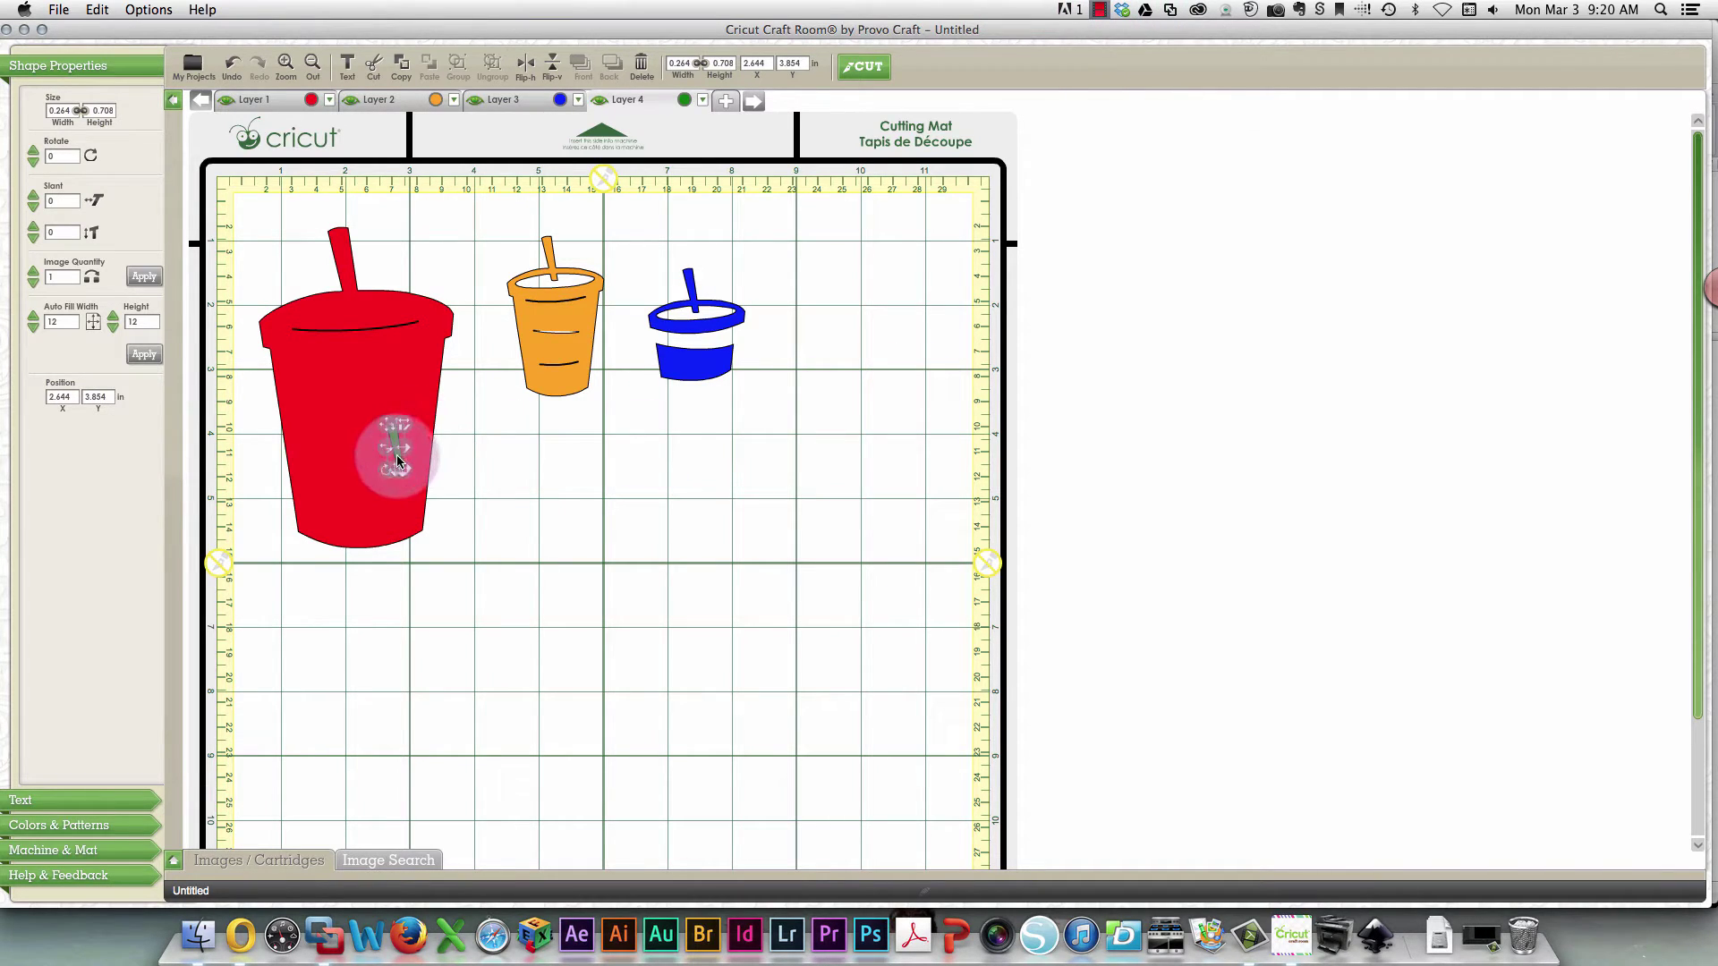
Move the green straw beside the blue cup, then resize the orange cup, blue cup and straw together to 5 in tall.
left_click_drag(395, 455, 833, 315)
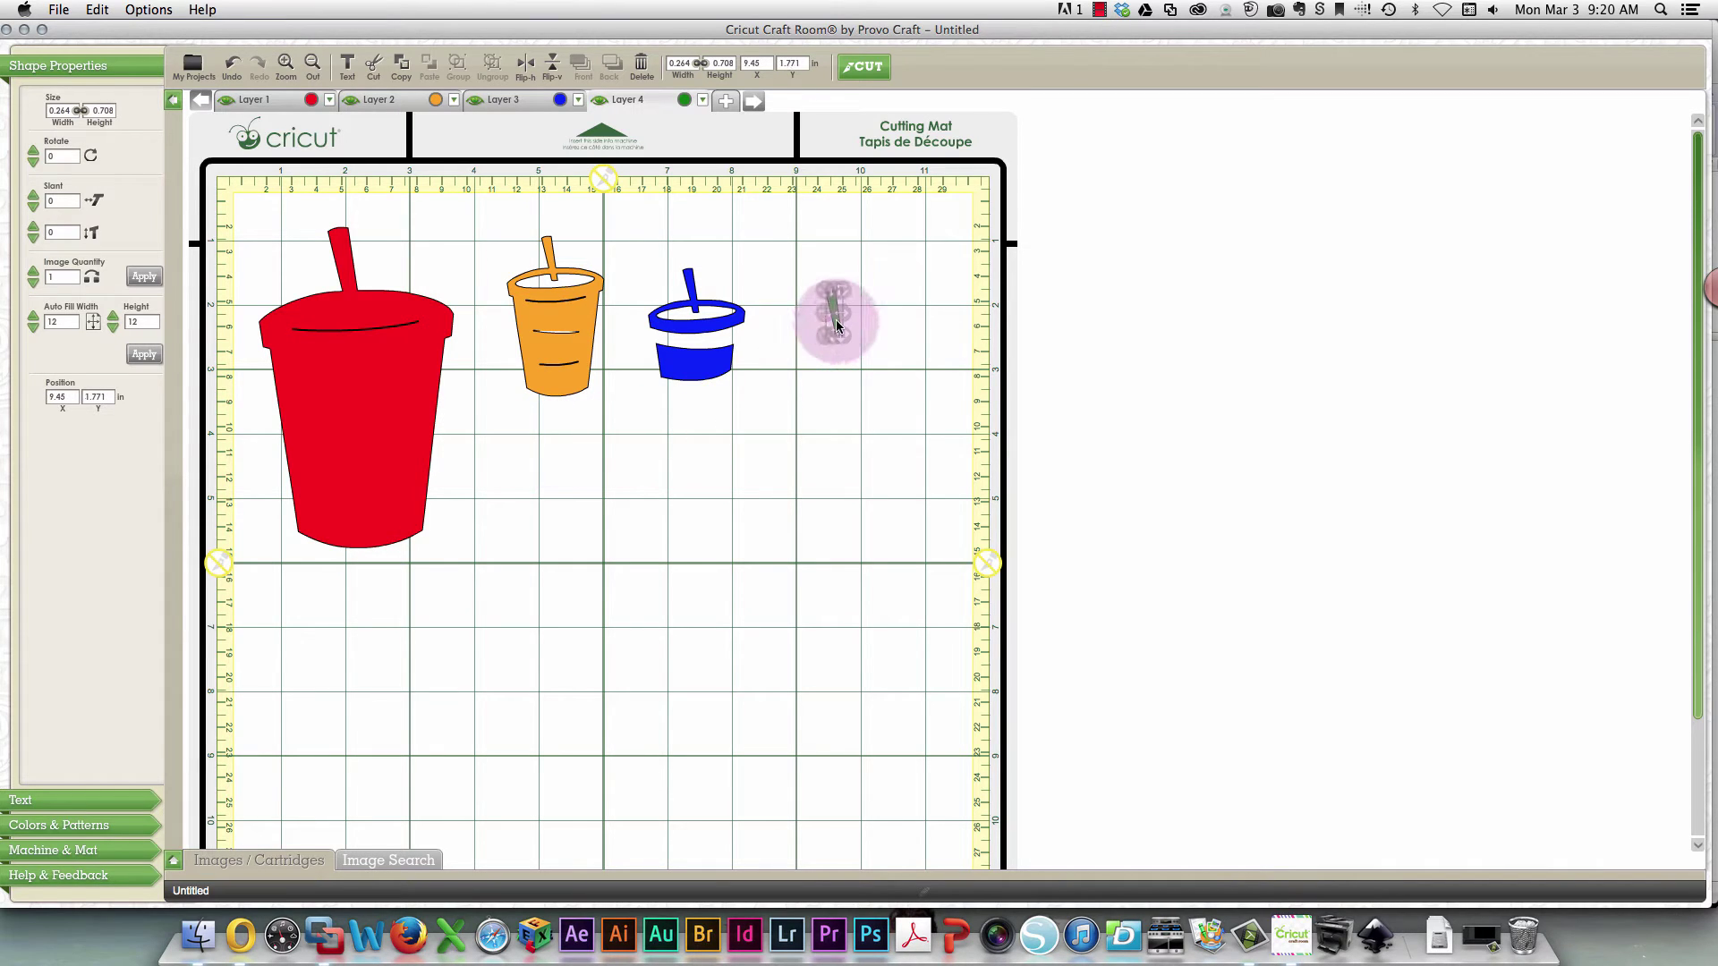
left_click(383, 376)
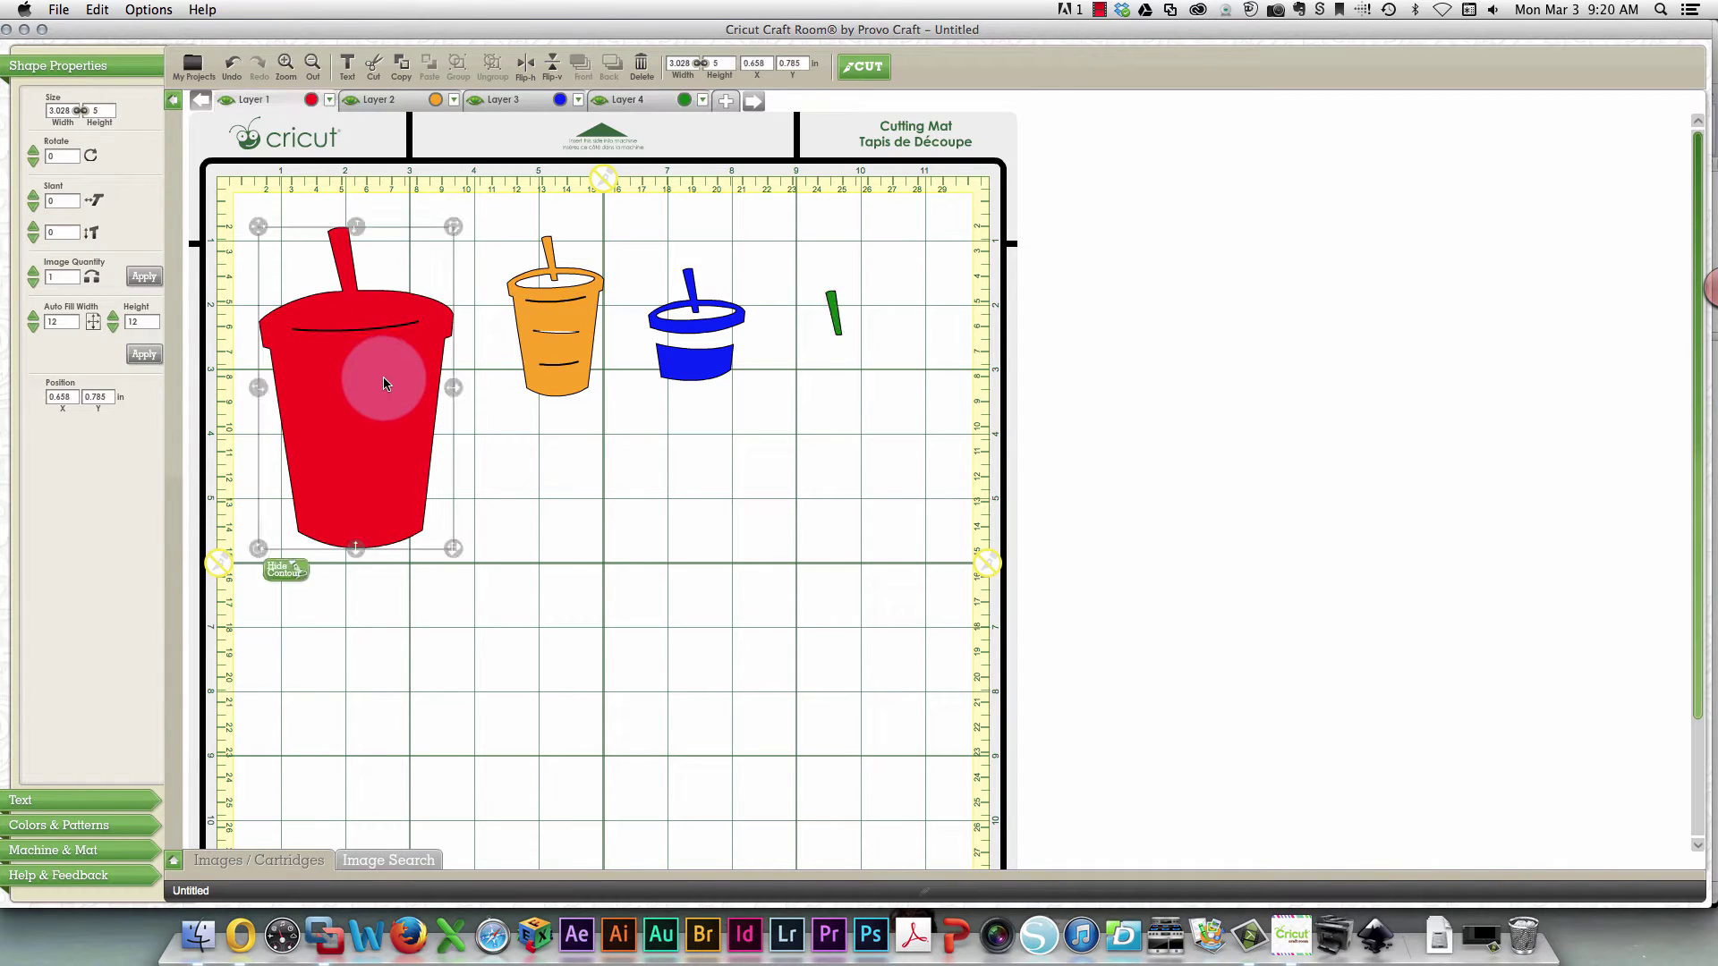
left_click(482, 211)
left_click_drag(455, 207, 945, 479)
left_click(110, 119)
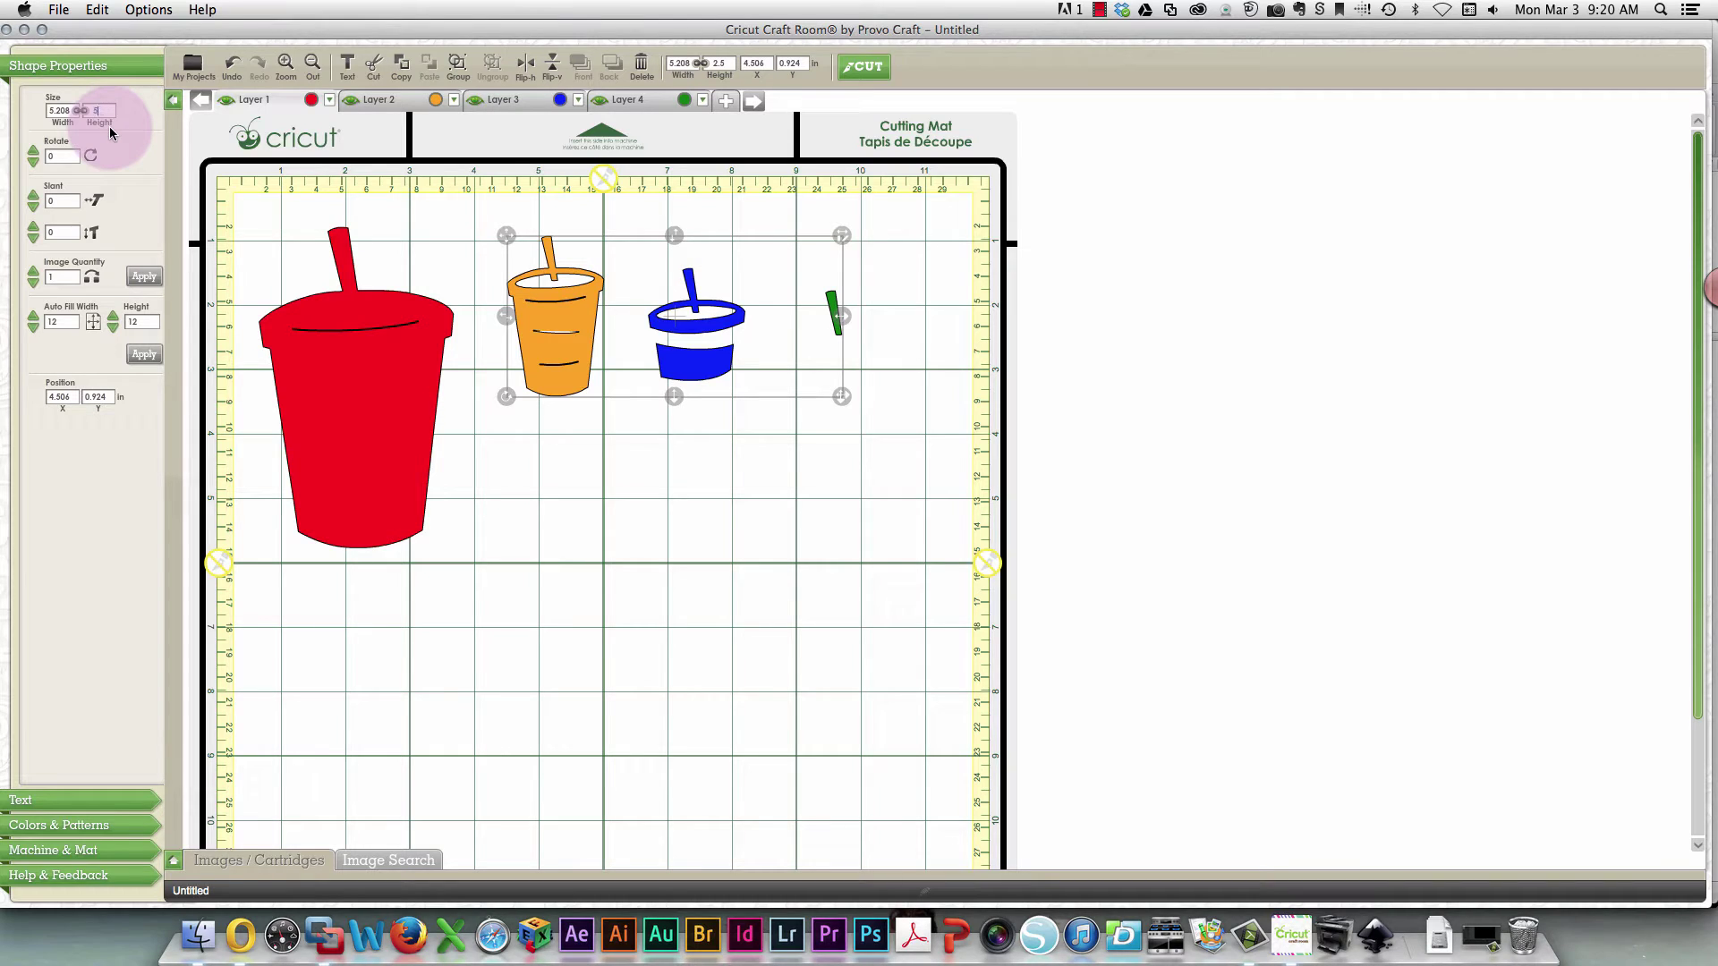
type("5")
key("Return")
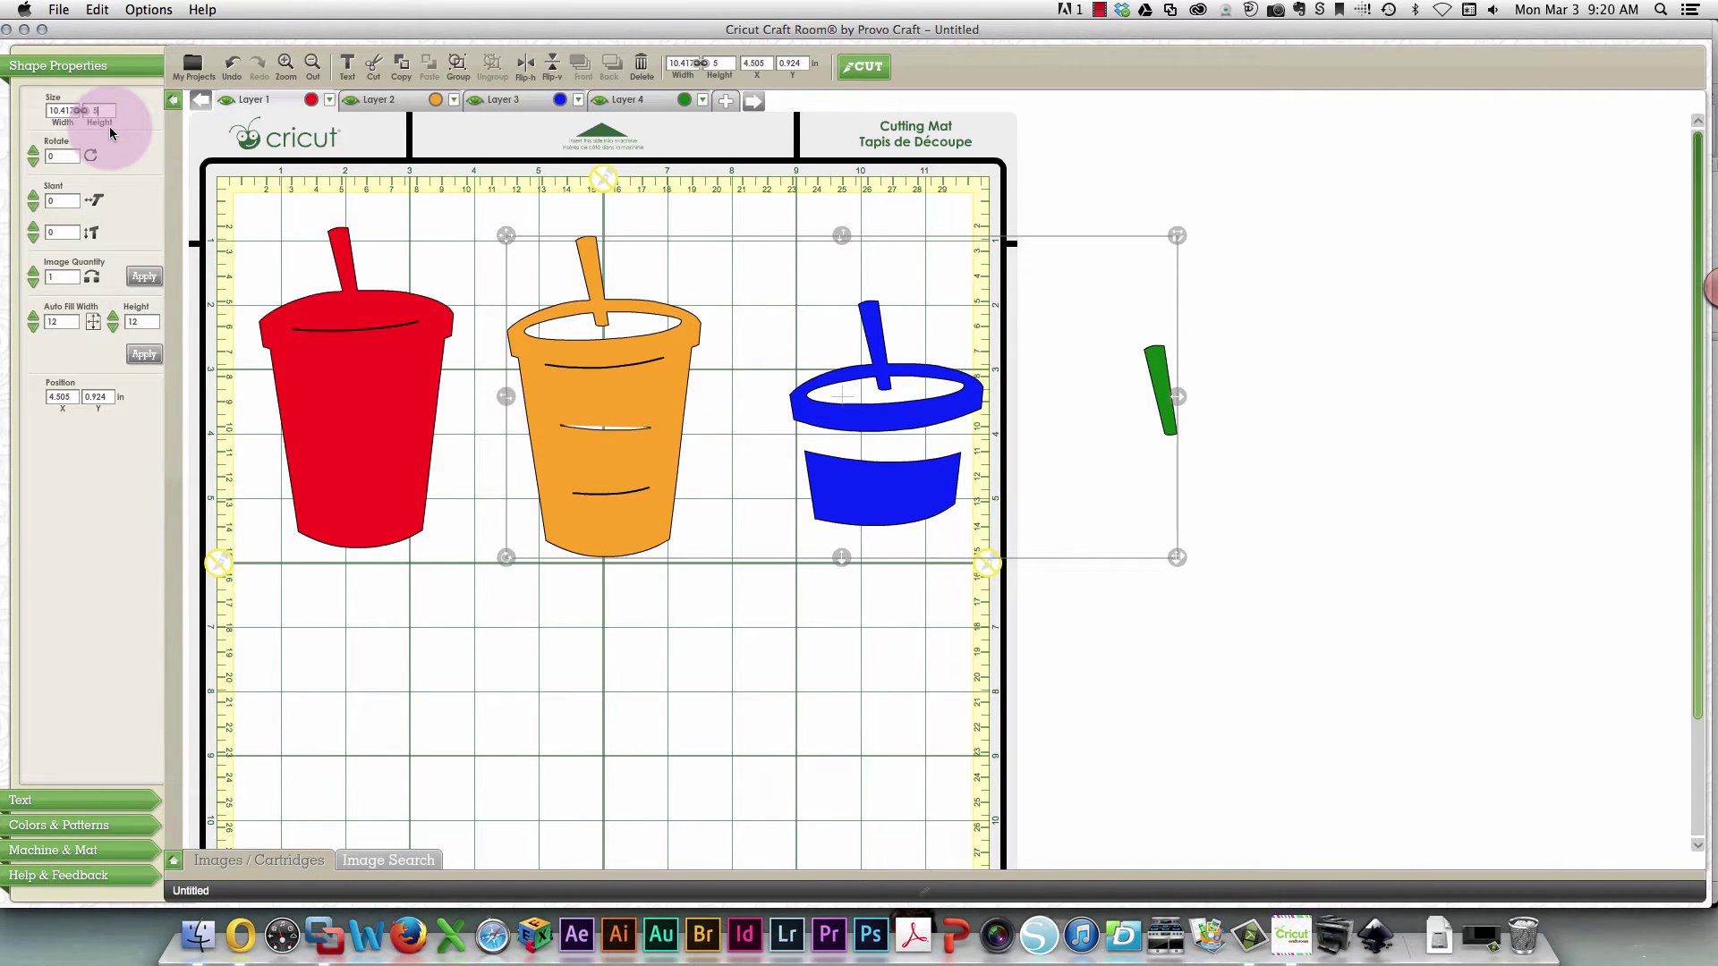
left_click(364, 393)
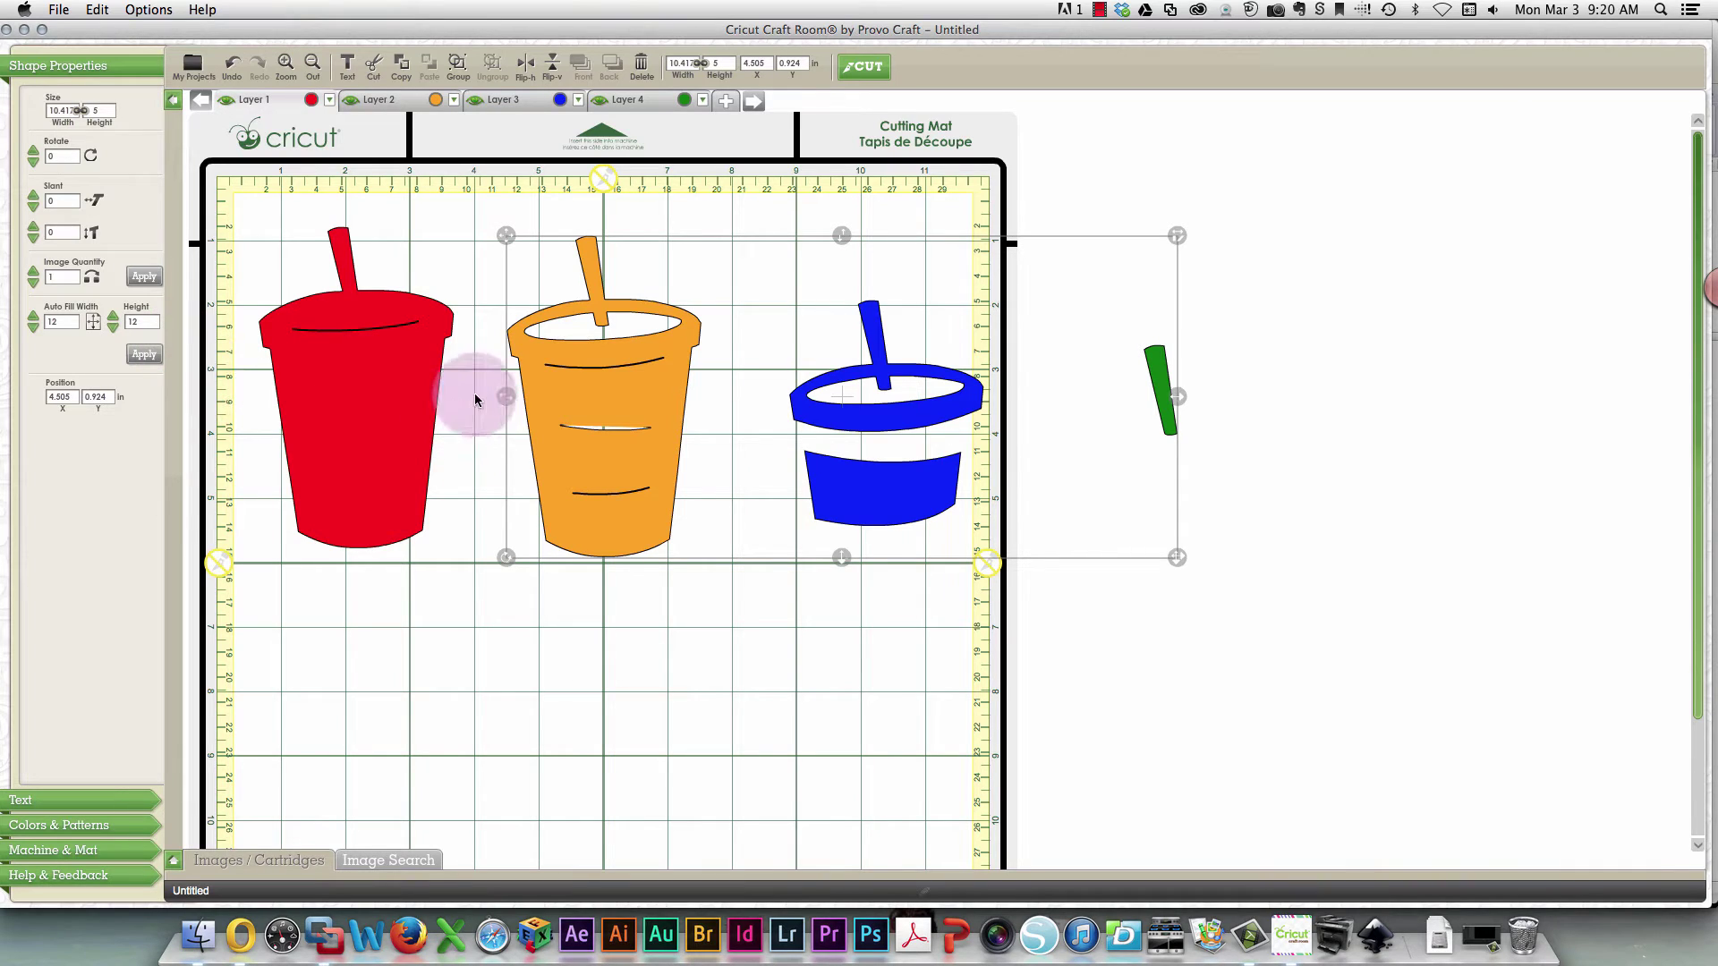
left_click(390, 102)
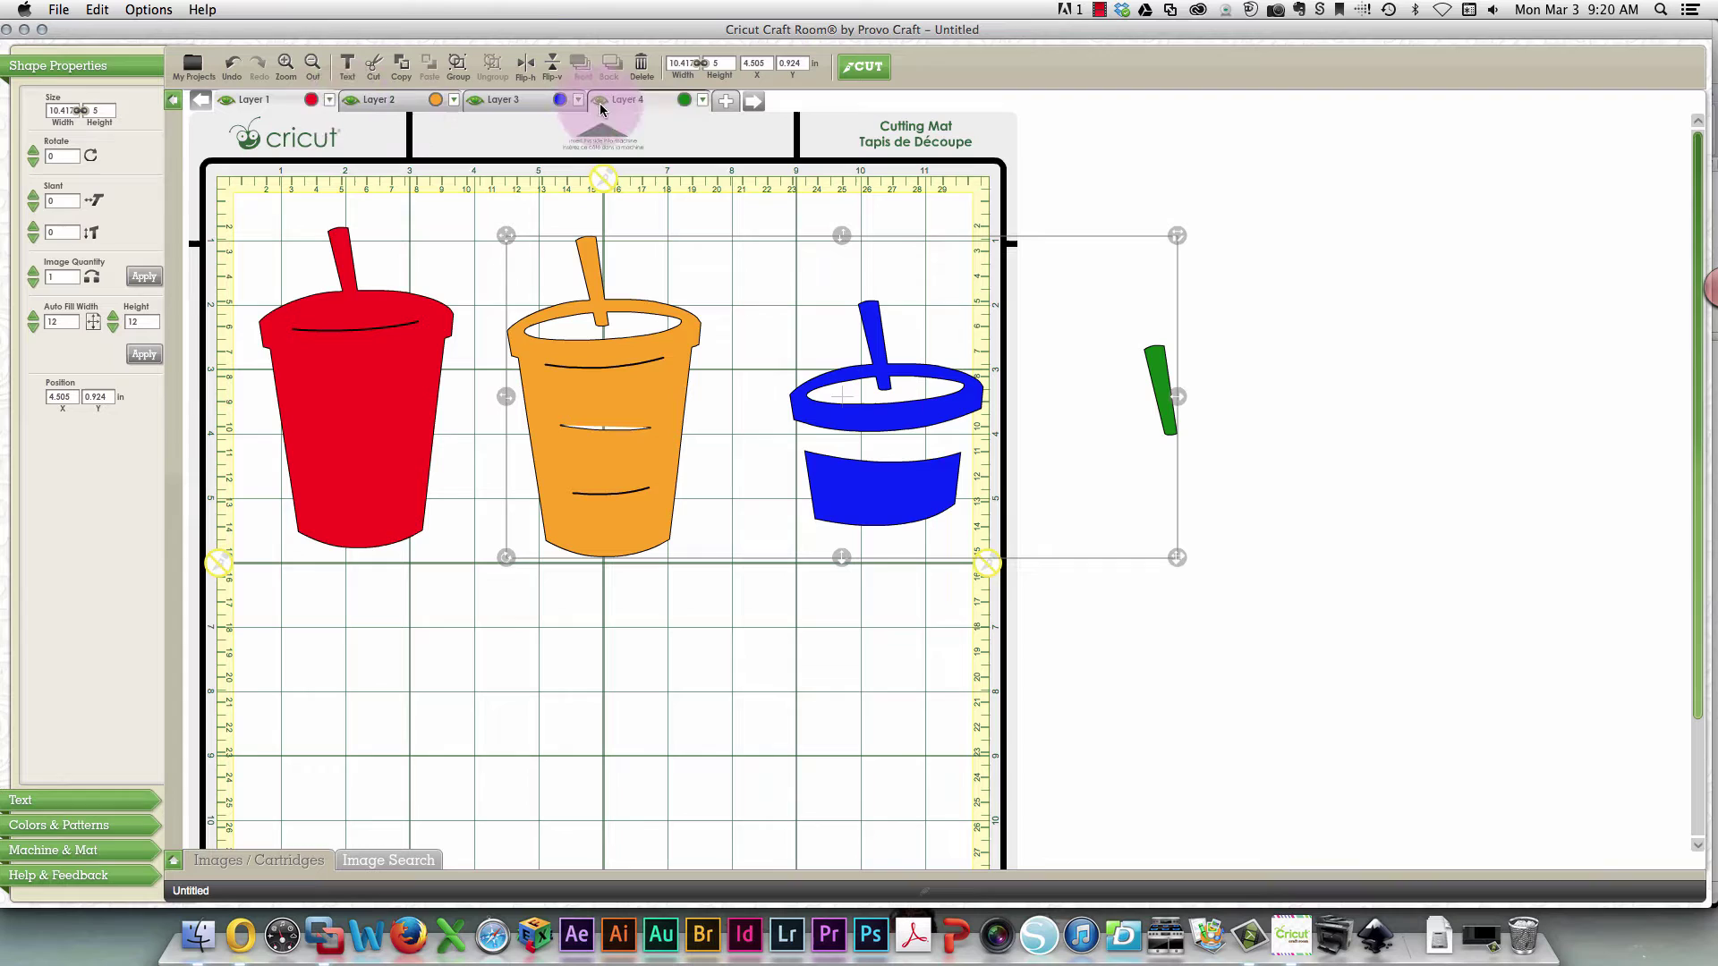
left_click(524, 235)
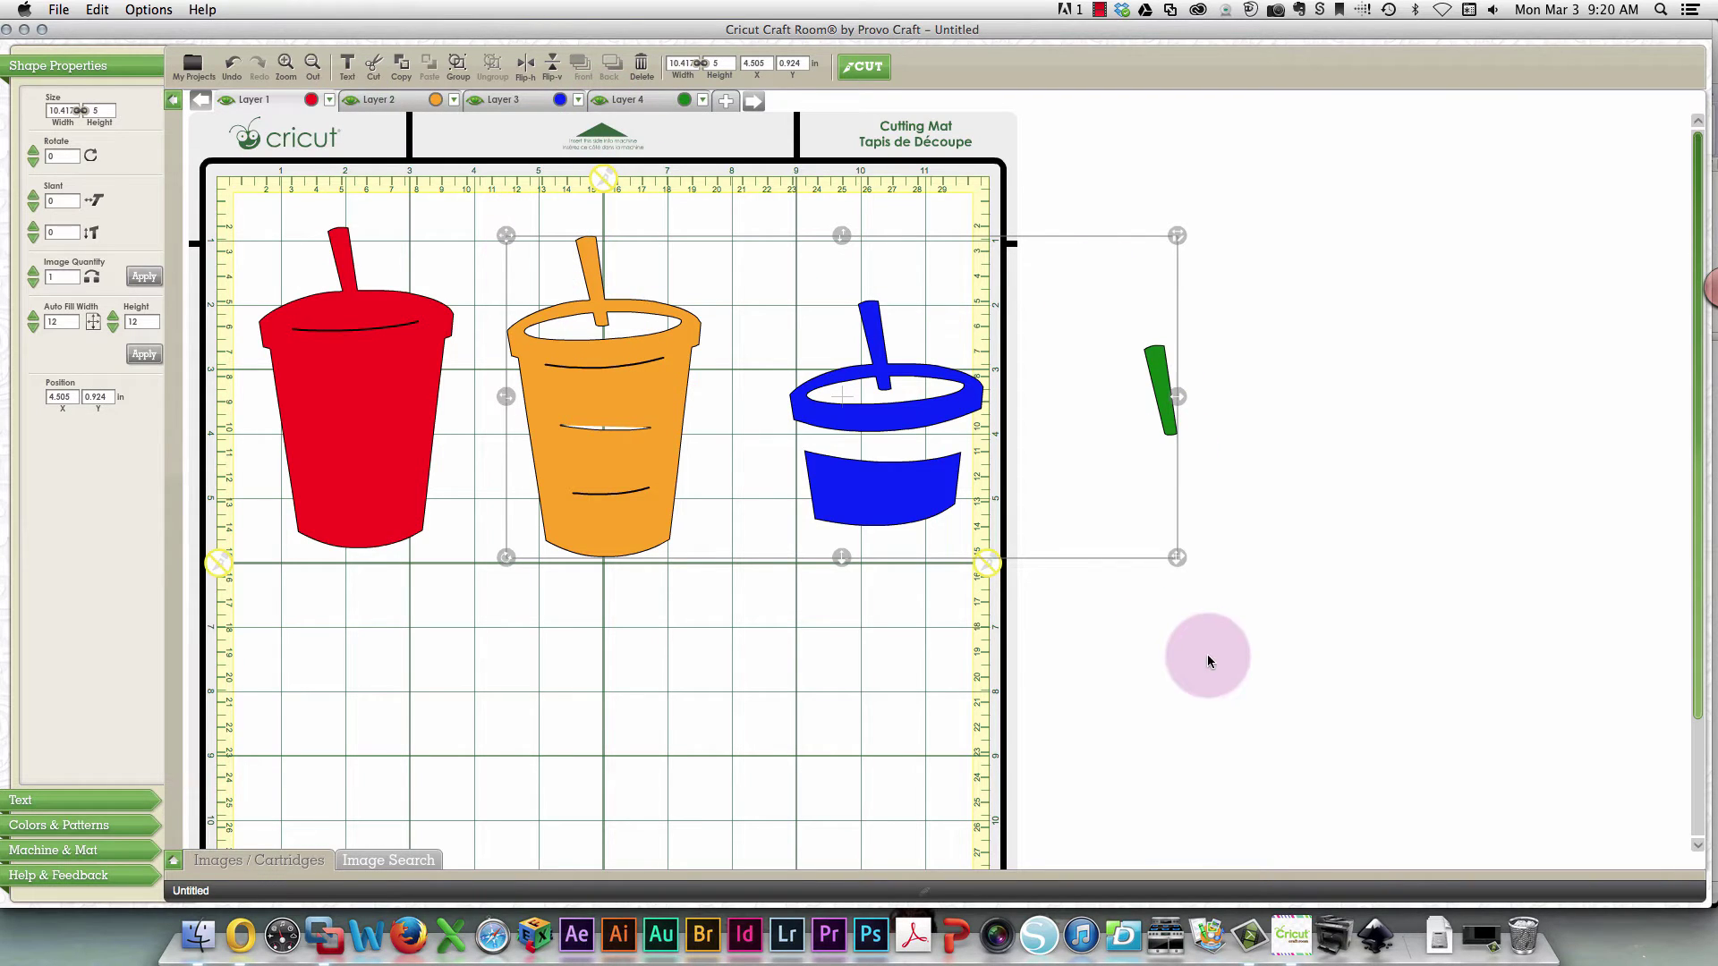
left_click(506, 738)
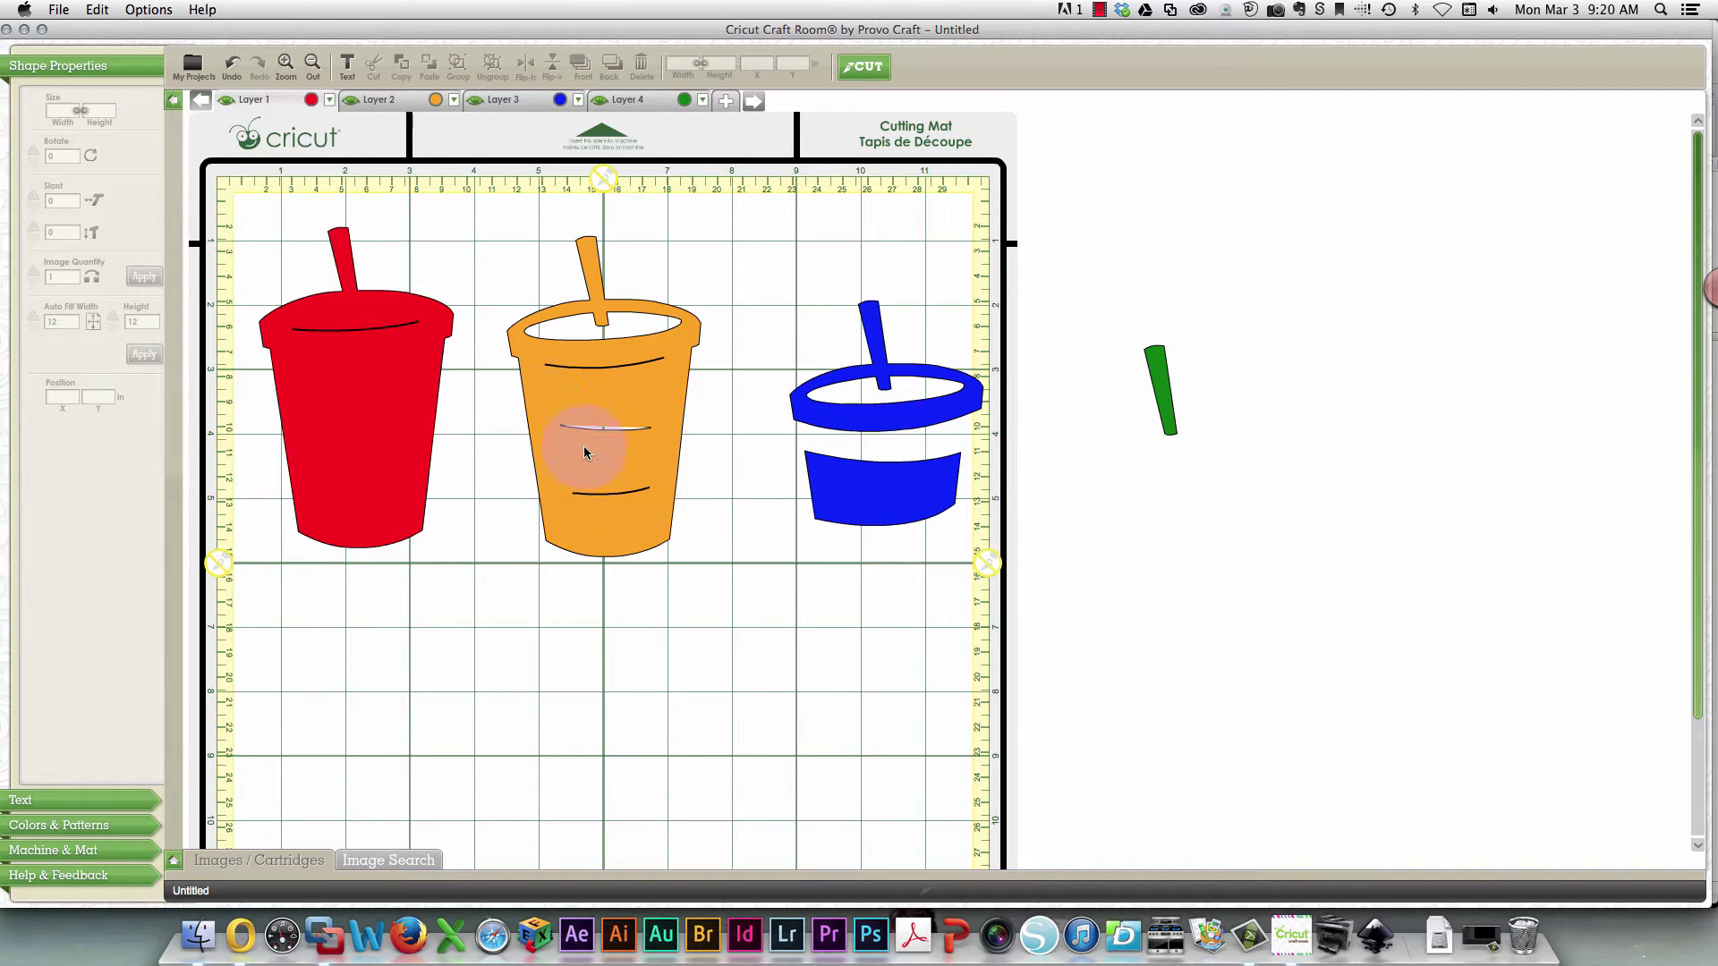
Shift the red, orange and blue cups up the mat and move the green straw below them.
mouse_move(357, 403)
left_mouse_down()
mouse_move(364, 421)
mouse_move(356, 388)
left_mouse_up()
left_click_drag(616, 498, 592, 451)
left_click_drag(908, 504, 841, 445)
left_click_drag(1163, 393, 658, 635)
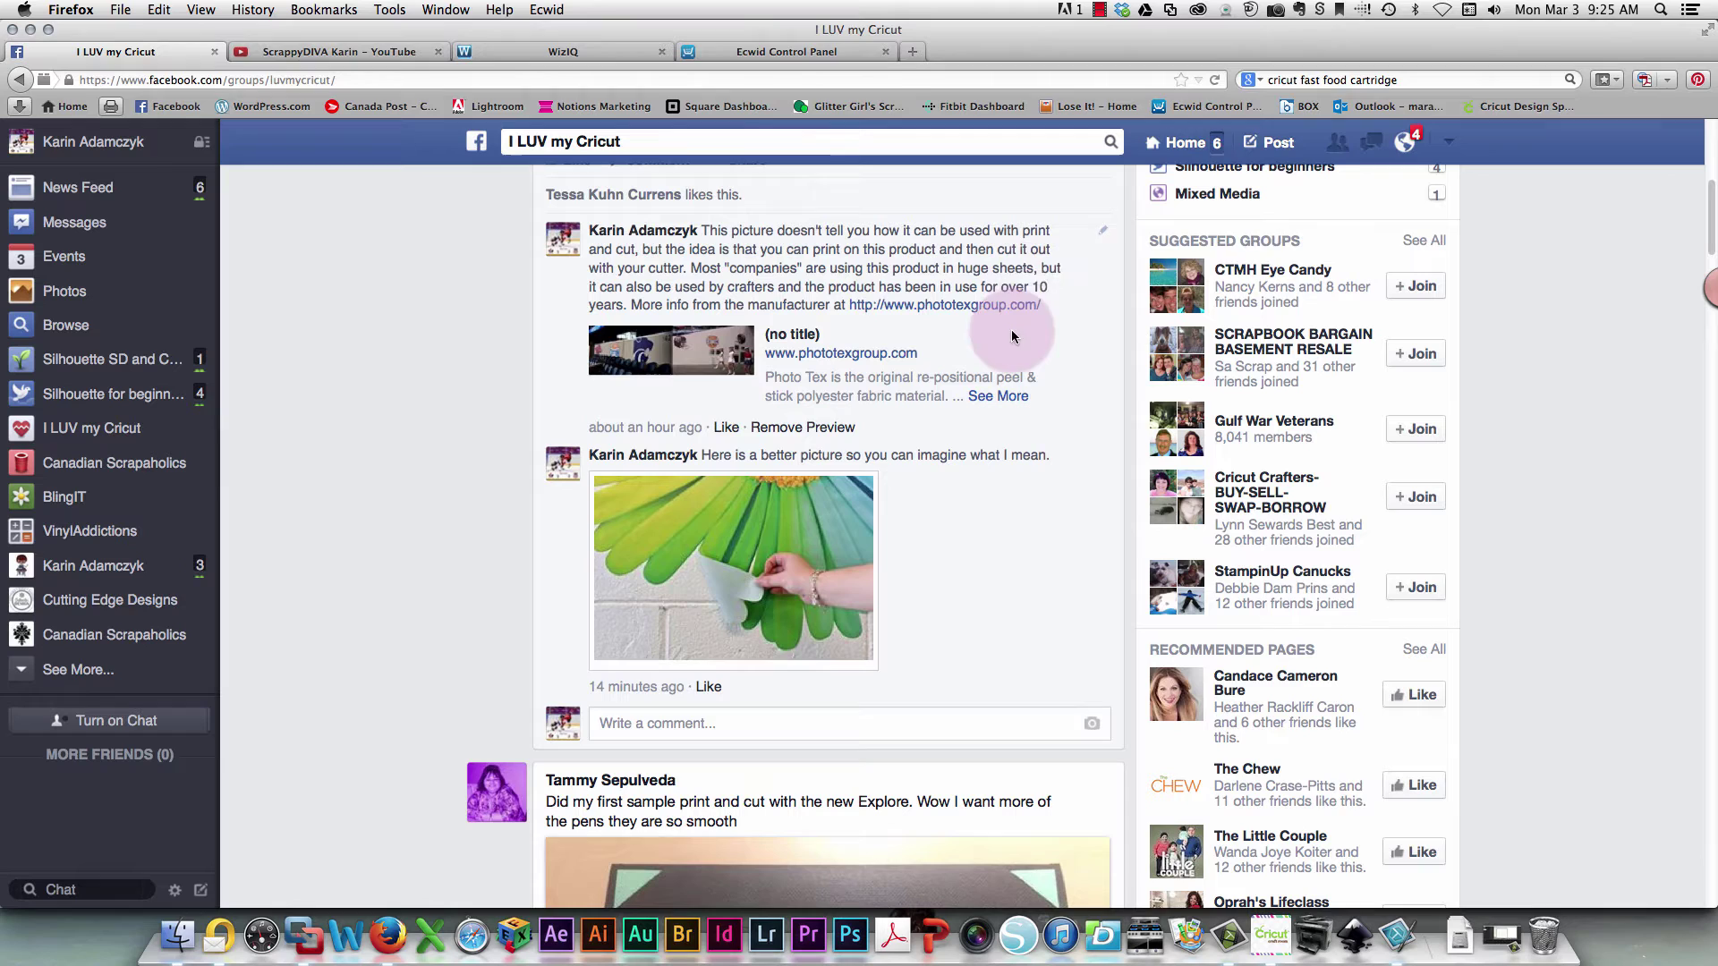
Search Google for 'cricut fast food cartridge' and open the Cricut Shop Lite Fast Food Cartridge page.
left_click(1449, 79)
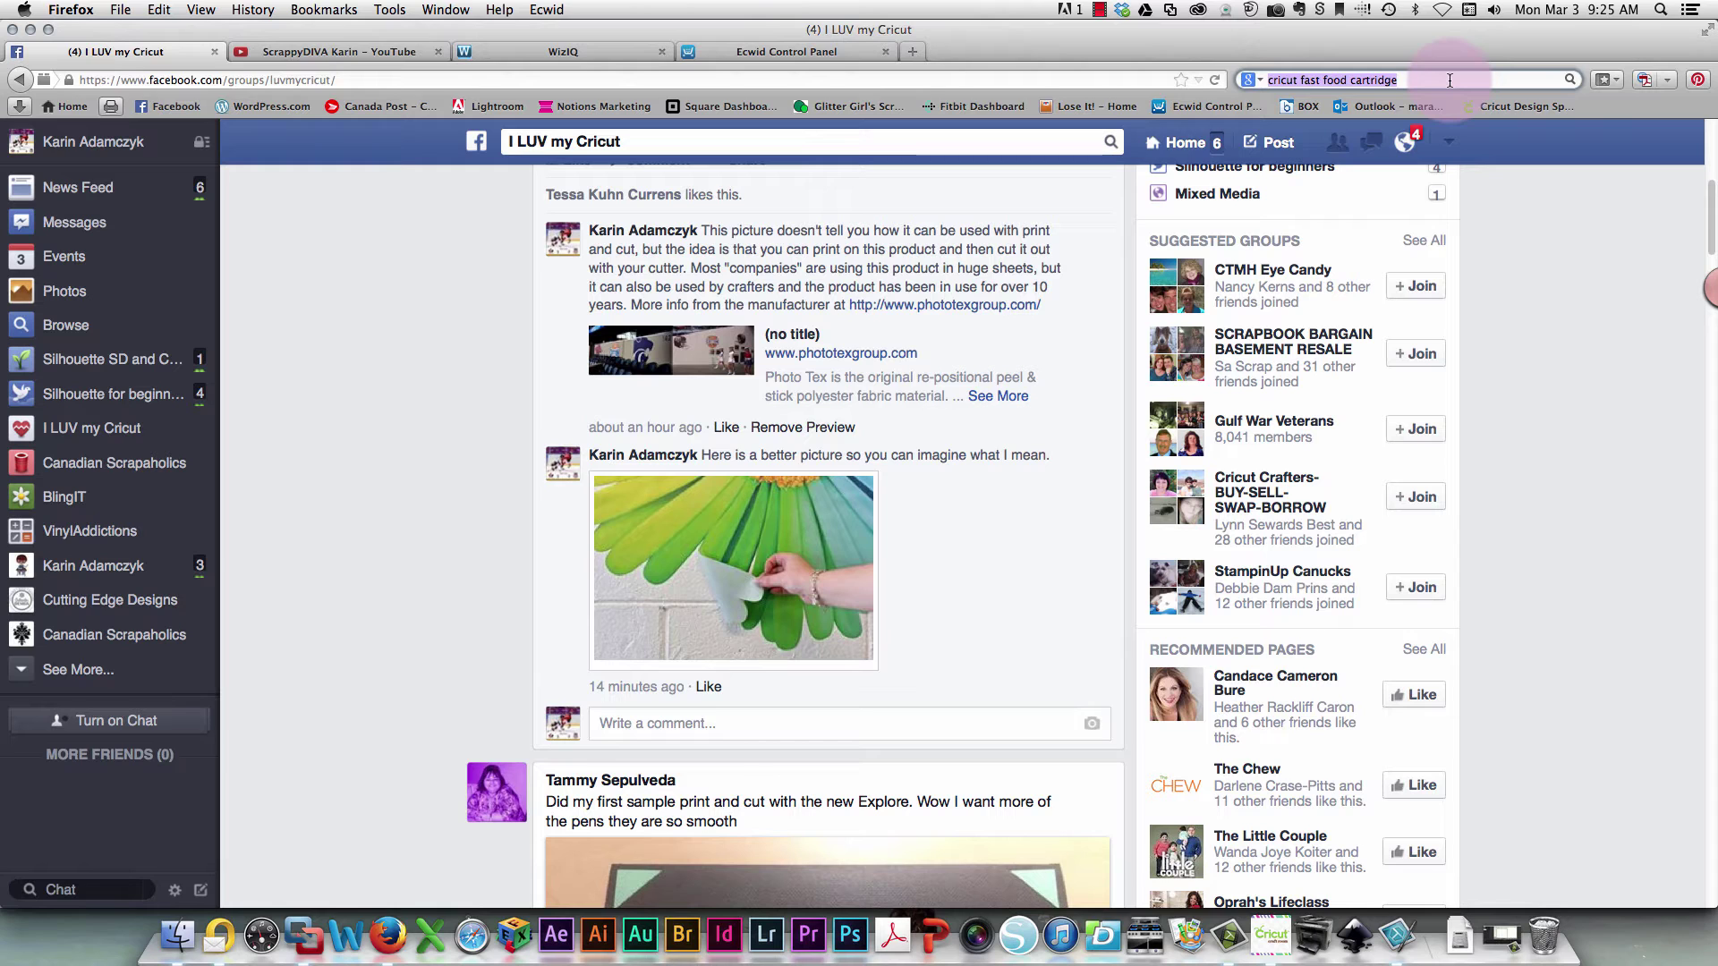
key("Return")
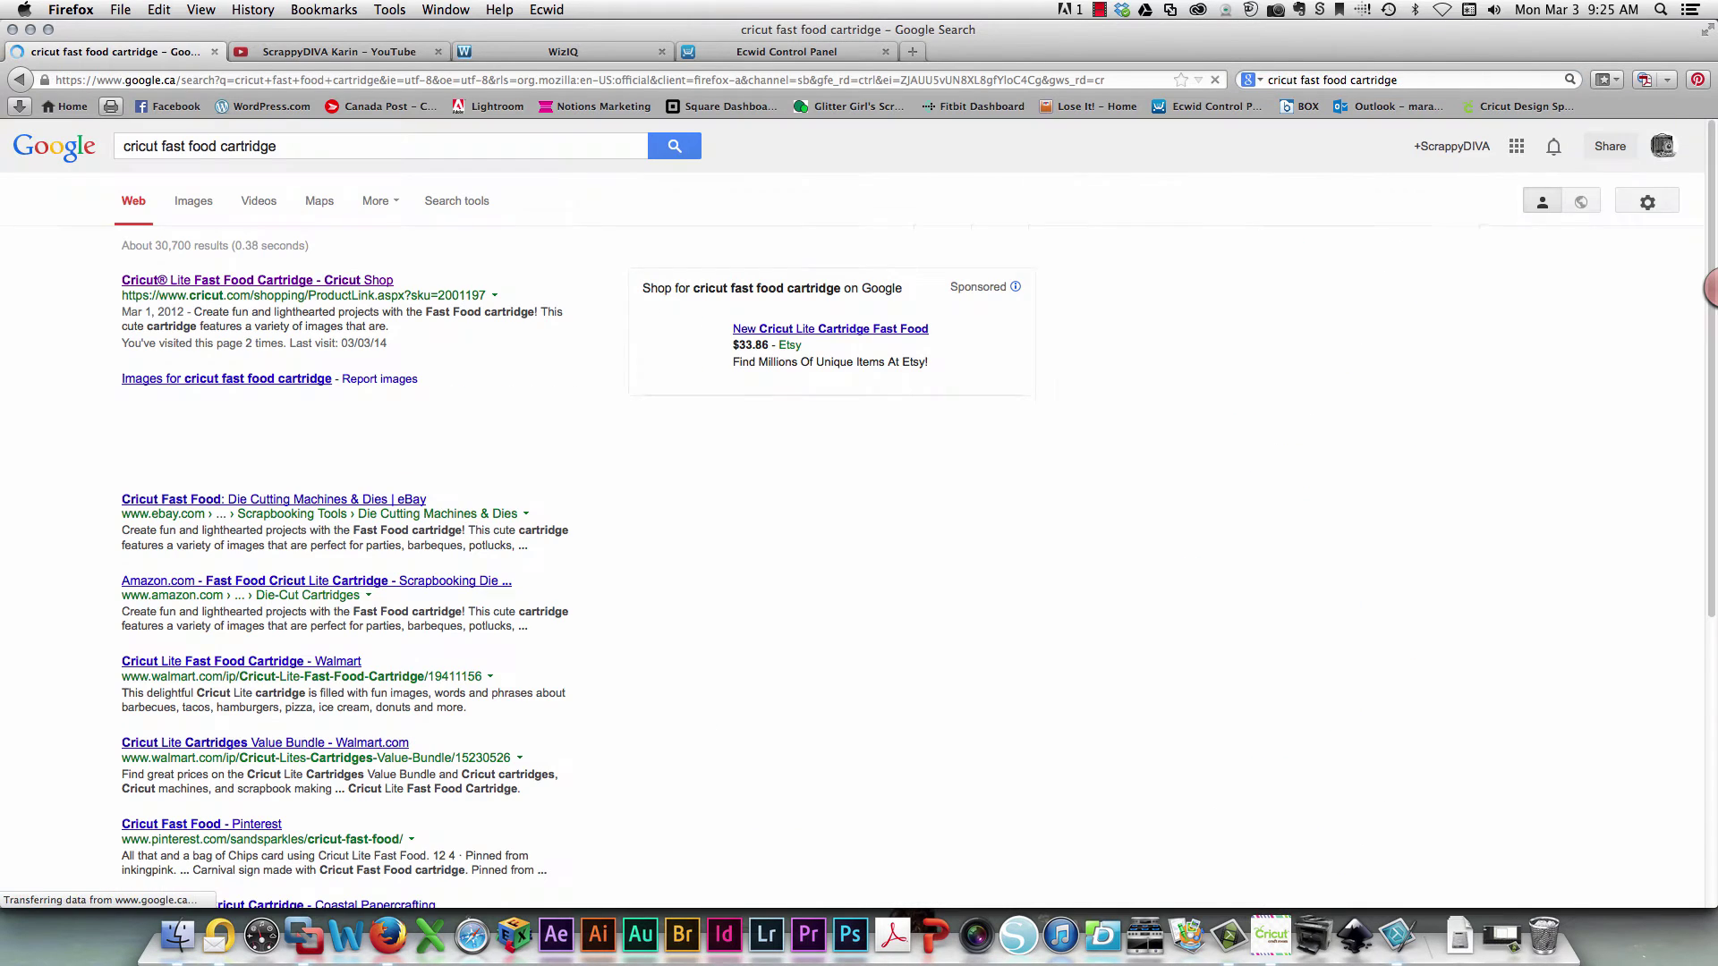
left_click(243, 283)
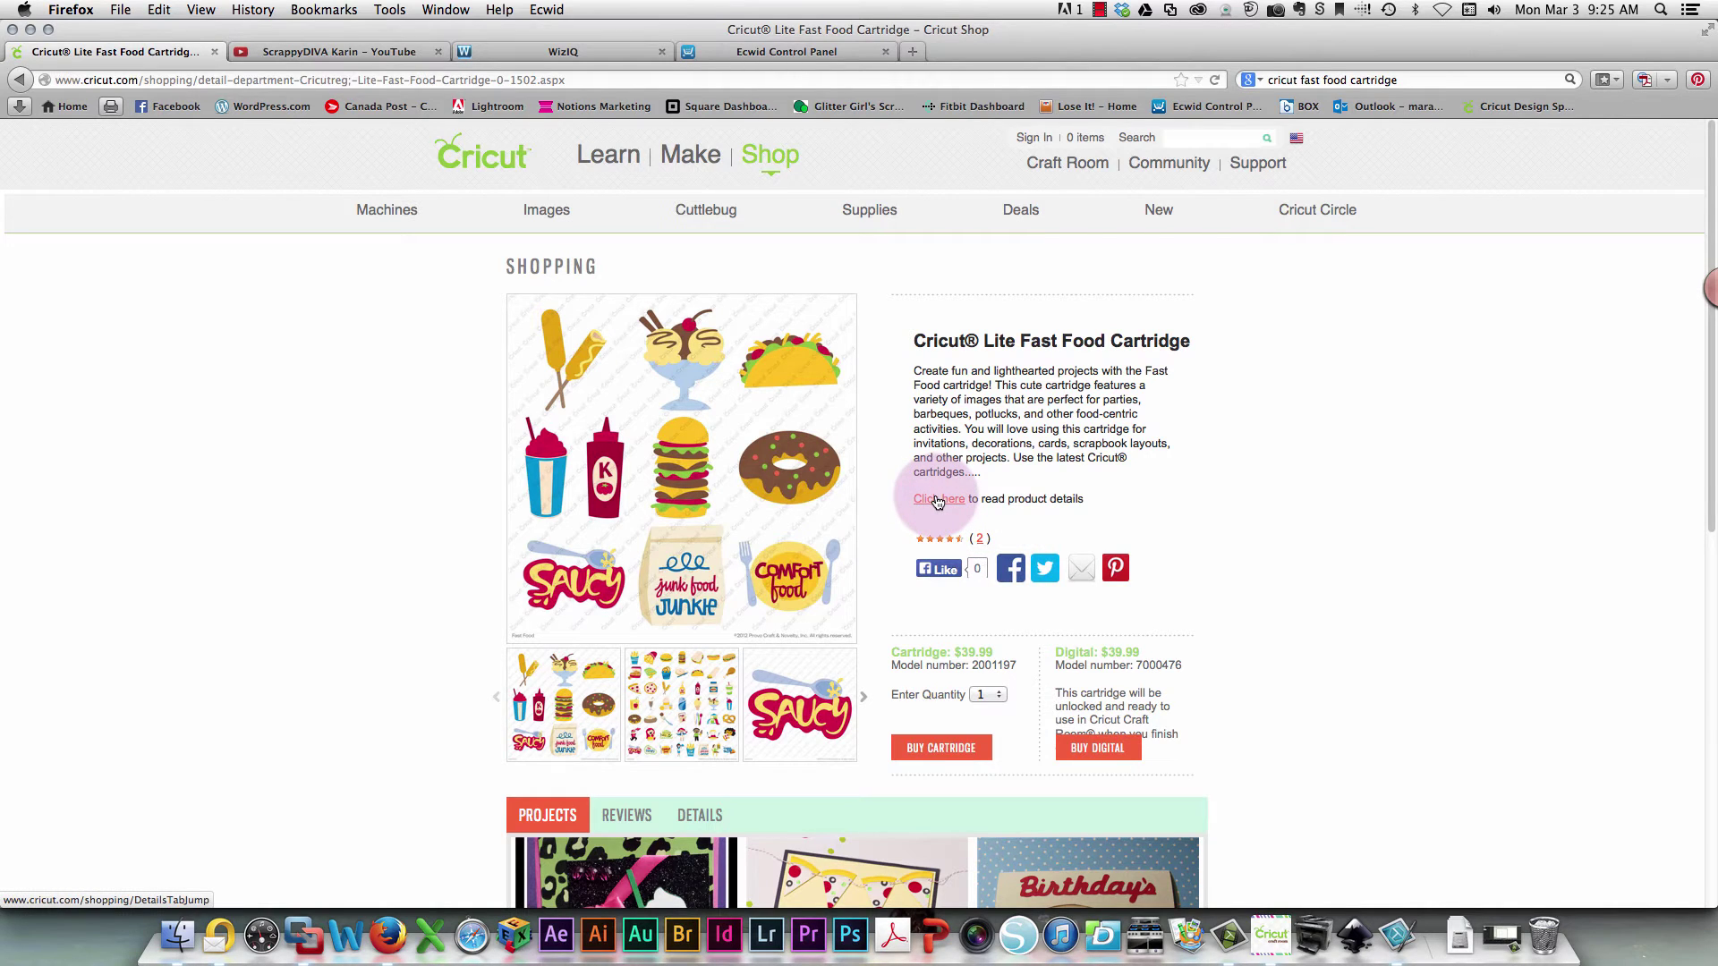
View the Fast Food cartridge's Look Book food-image pages, then return to Cricut Craft Room.
left_click(937, 500)
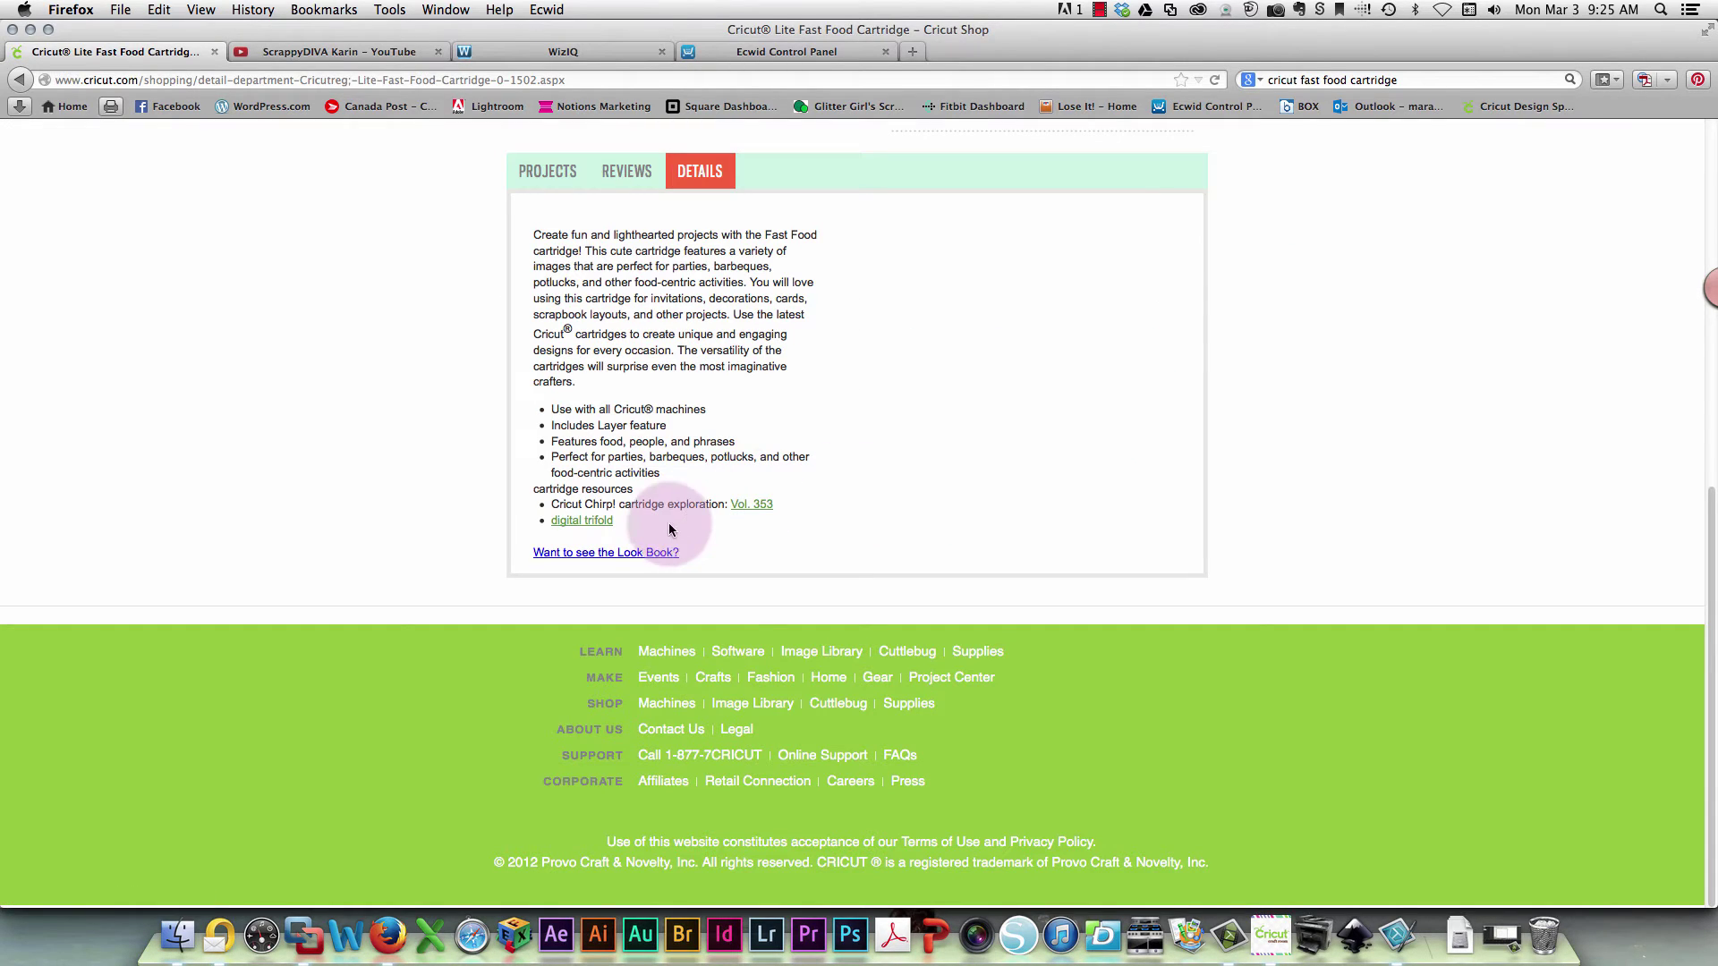
left_click(613, 553)
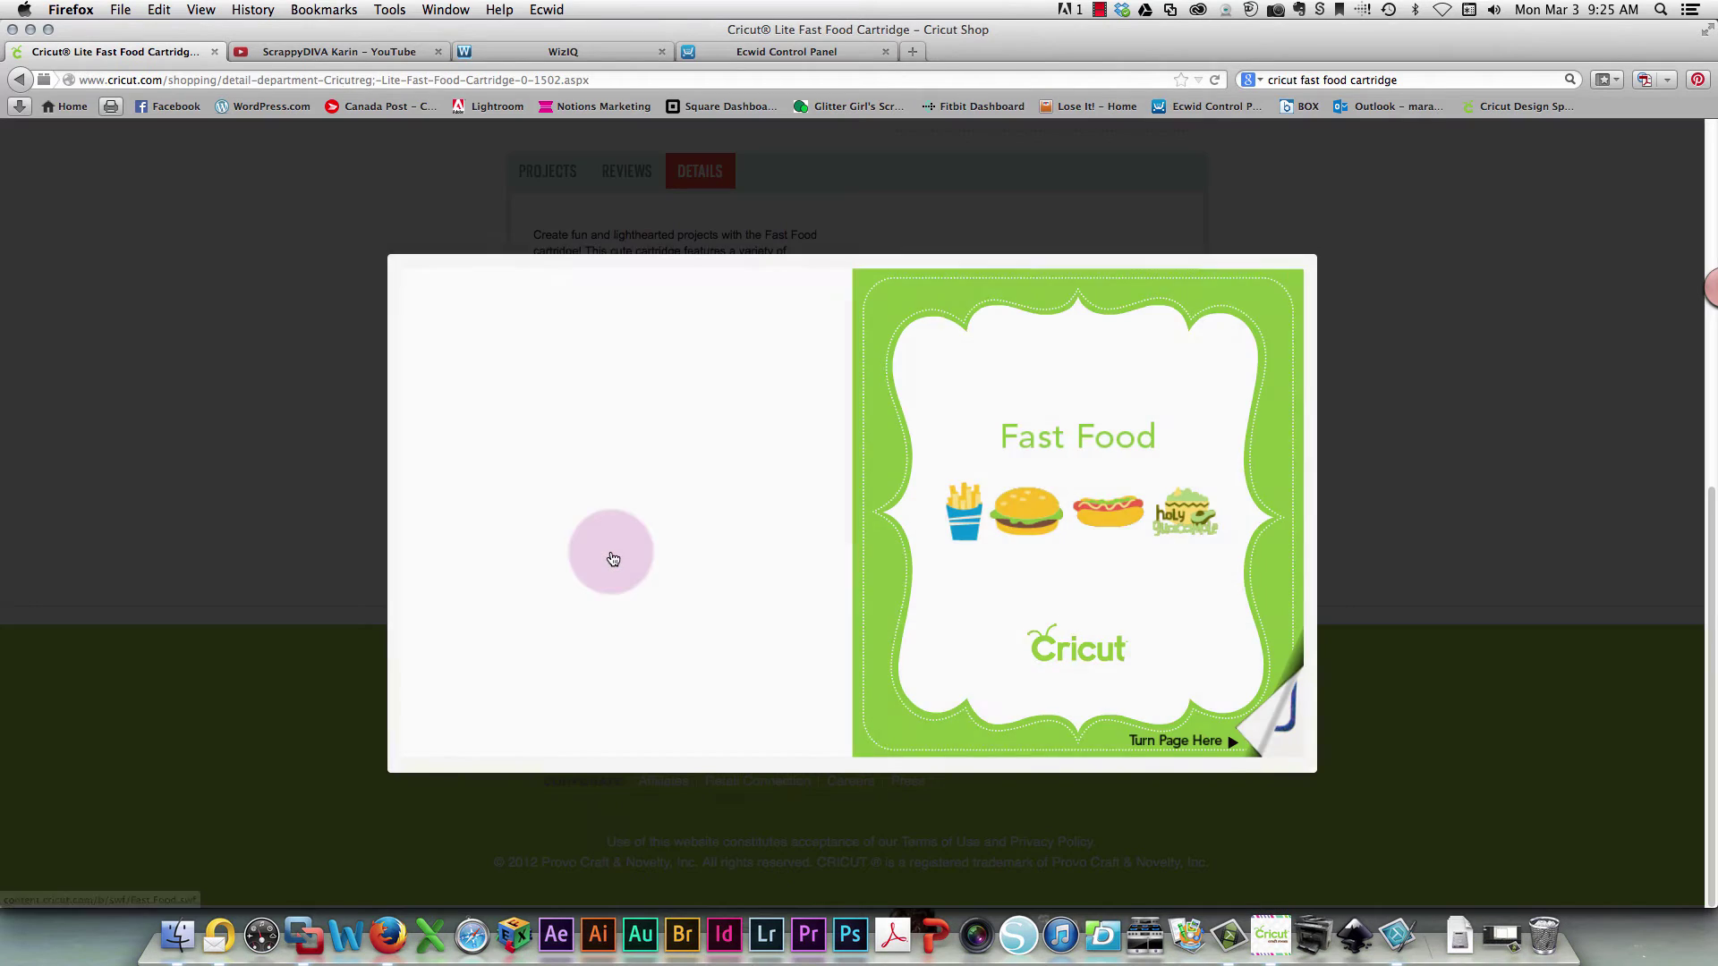
left_click(1262, 723)
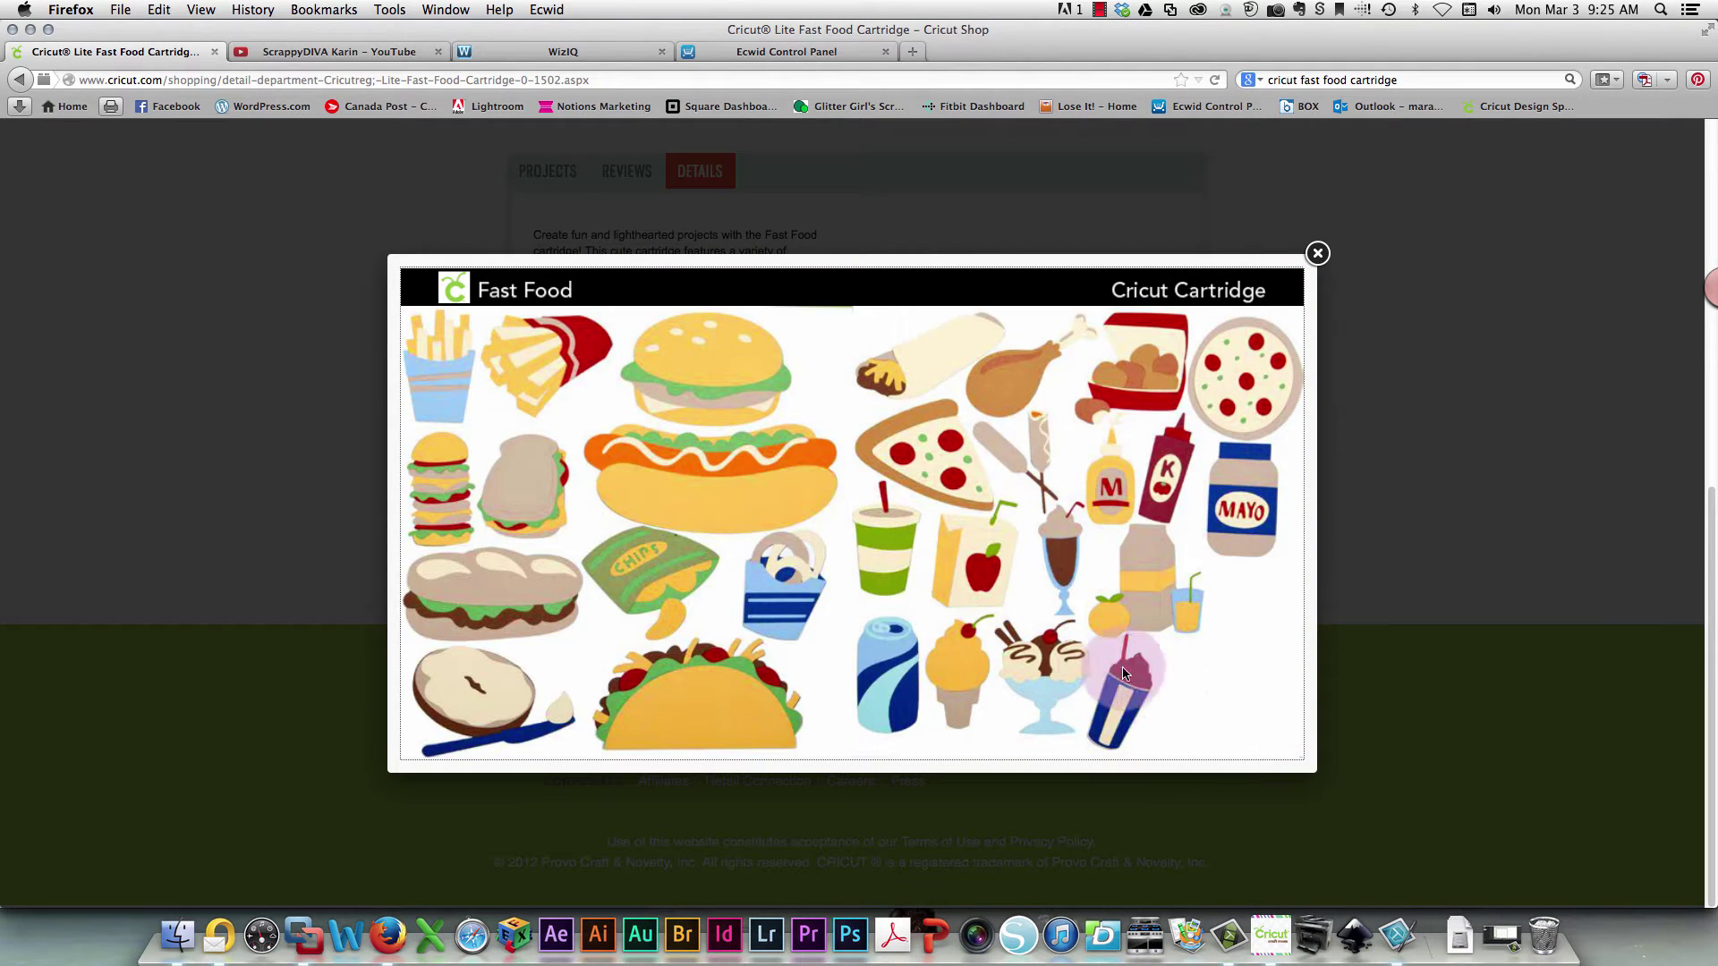
left_click(930, 568)
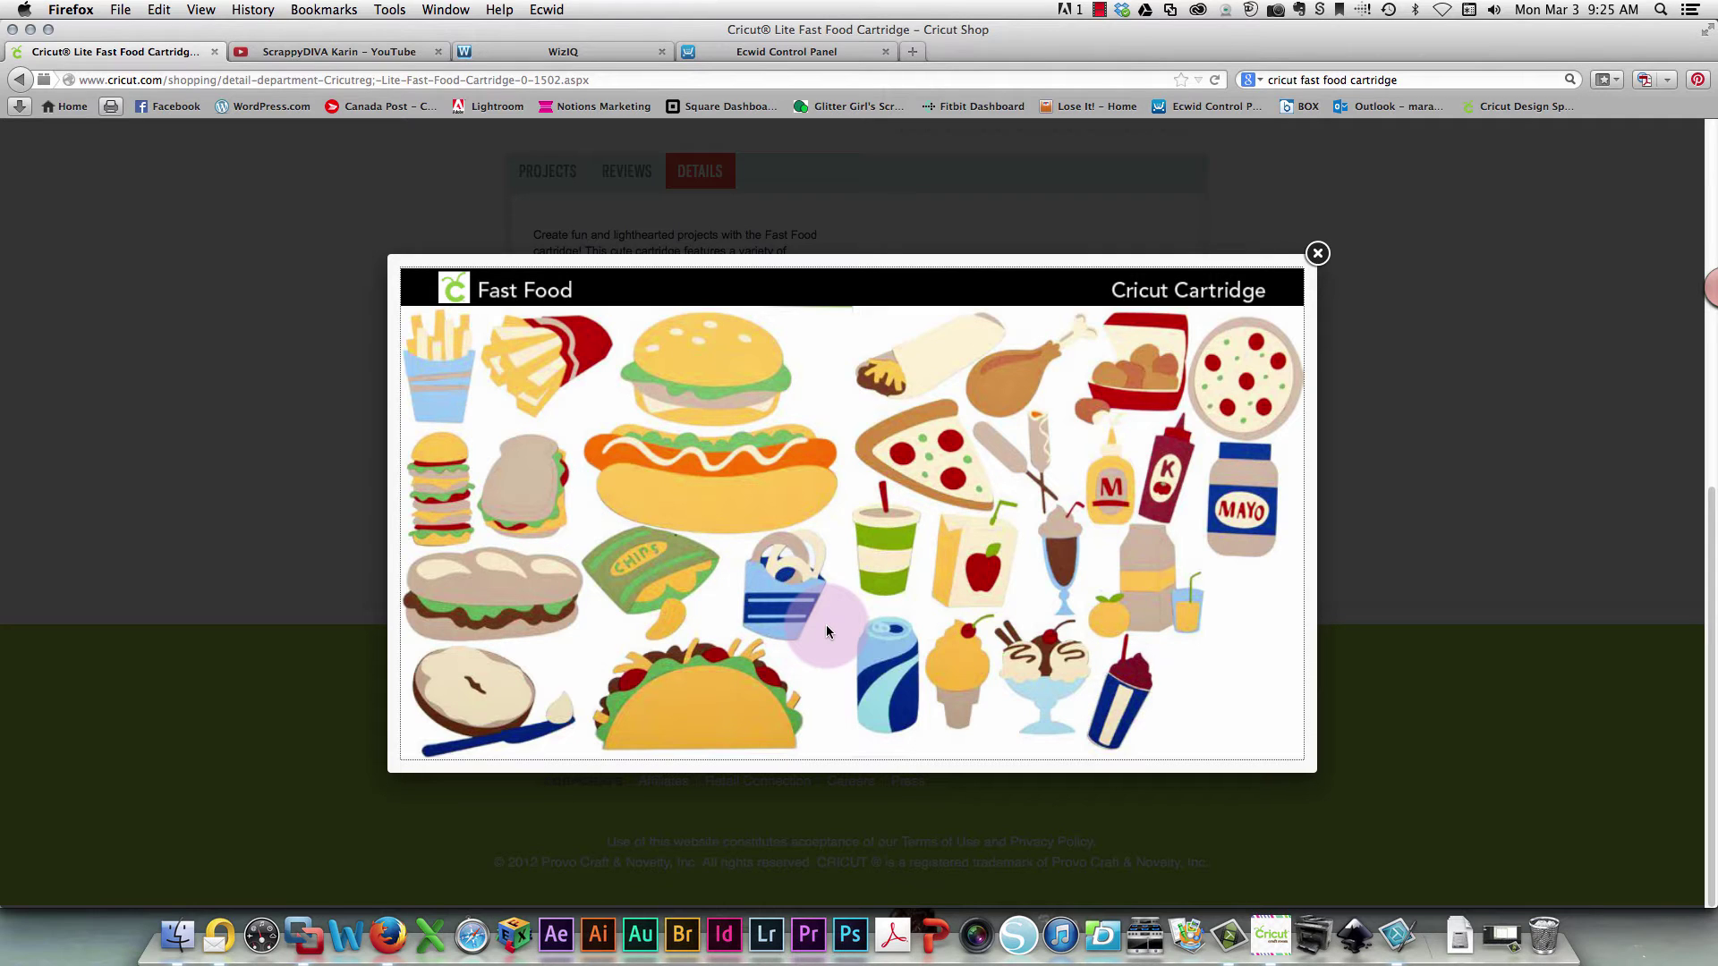
left_click(1279, 947)
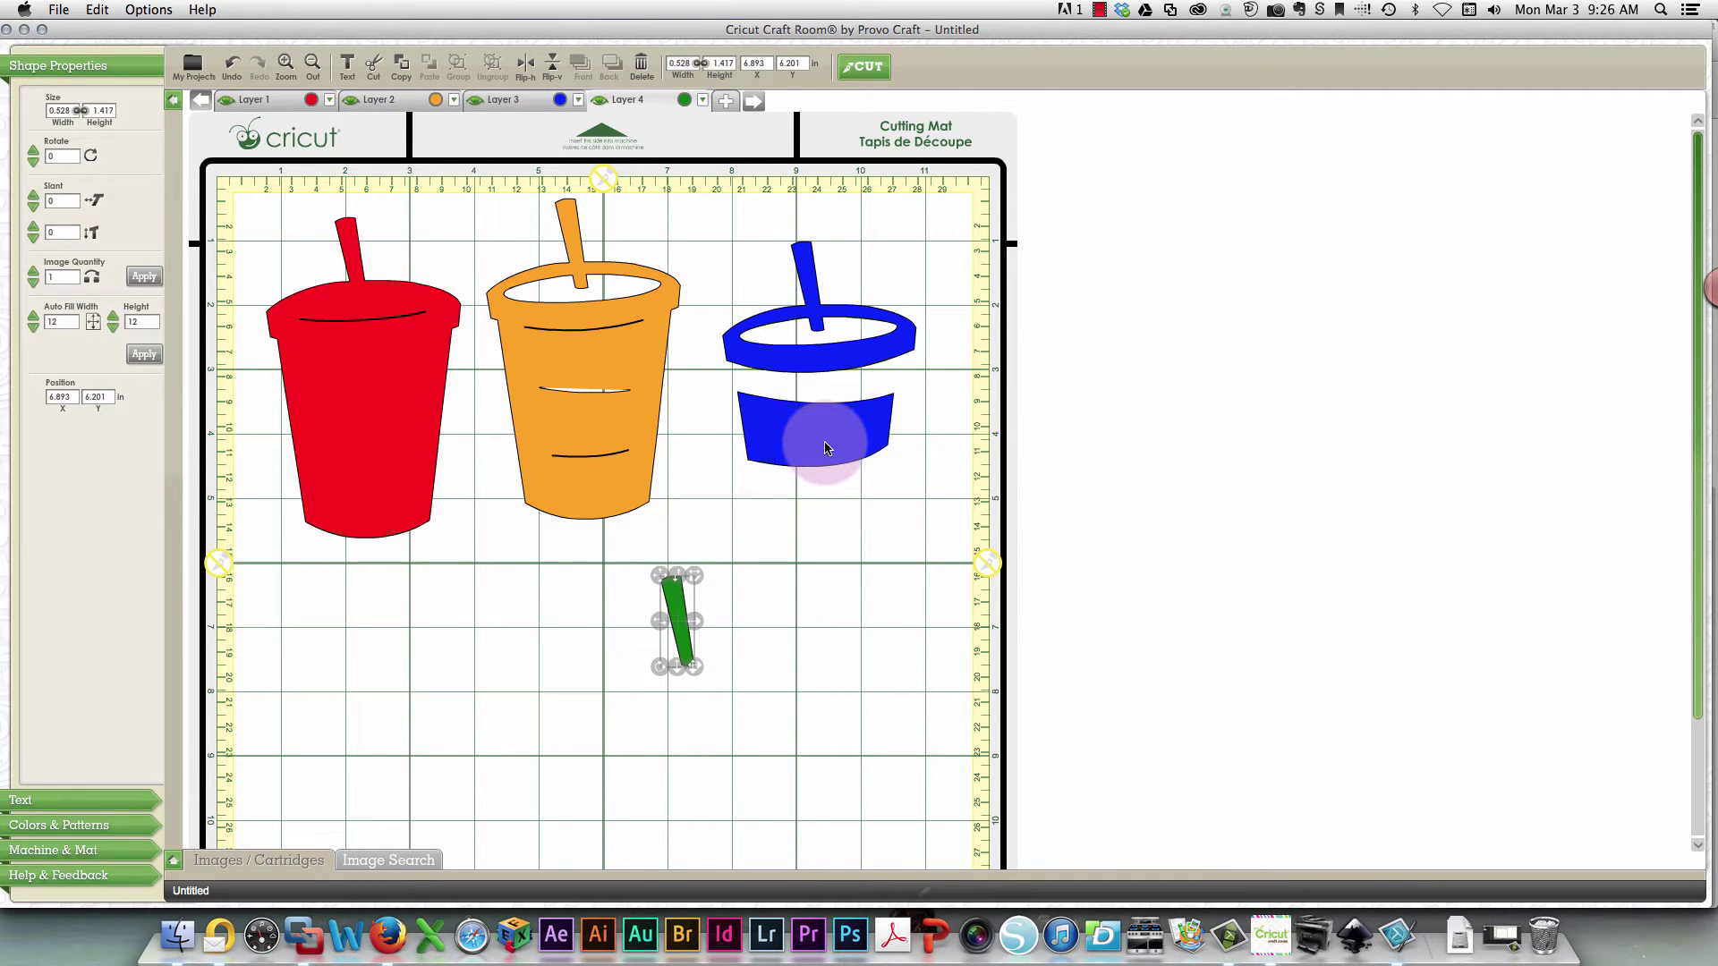
After checking the reference artwork, recolour the Layer 3 cup pale beige-grey (RGB 221, 213, 204).
left_click(388, 936)
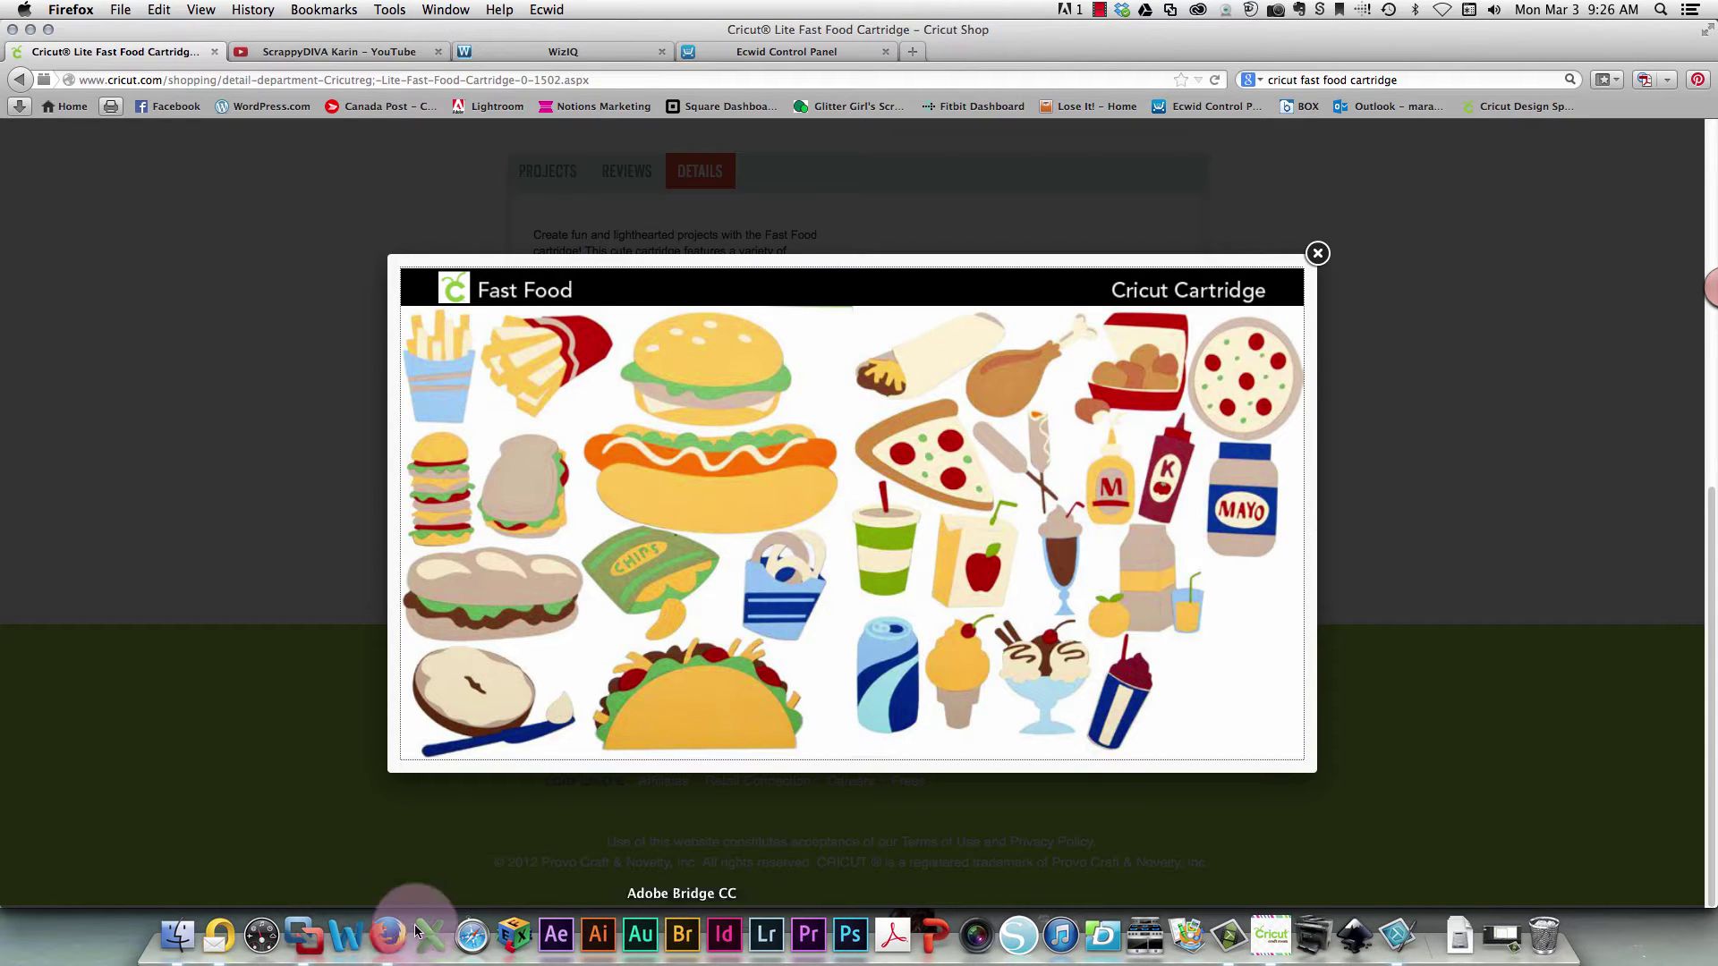
left_click(1275, 936)
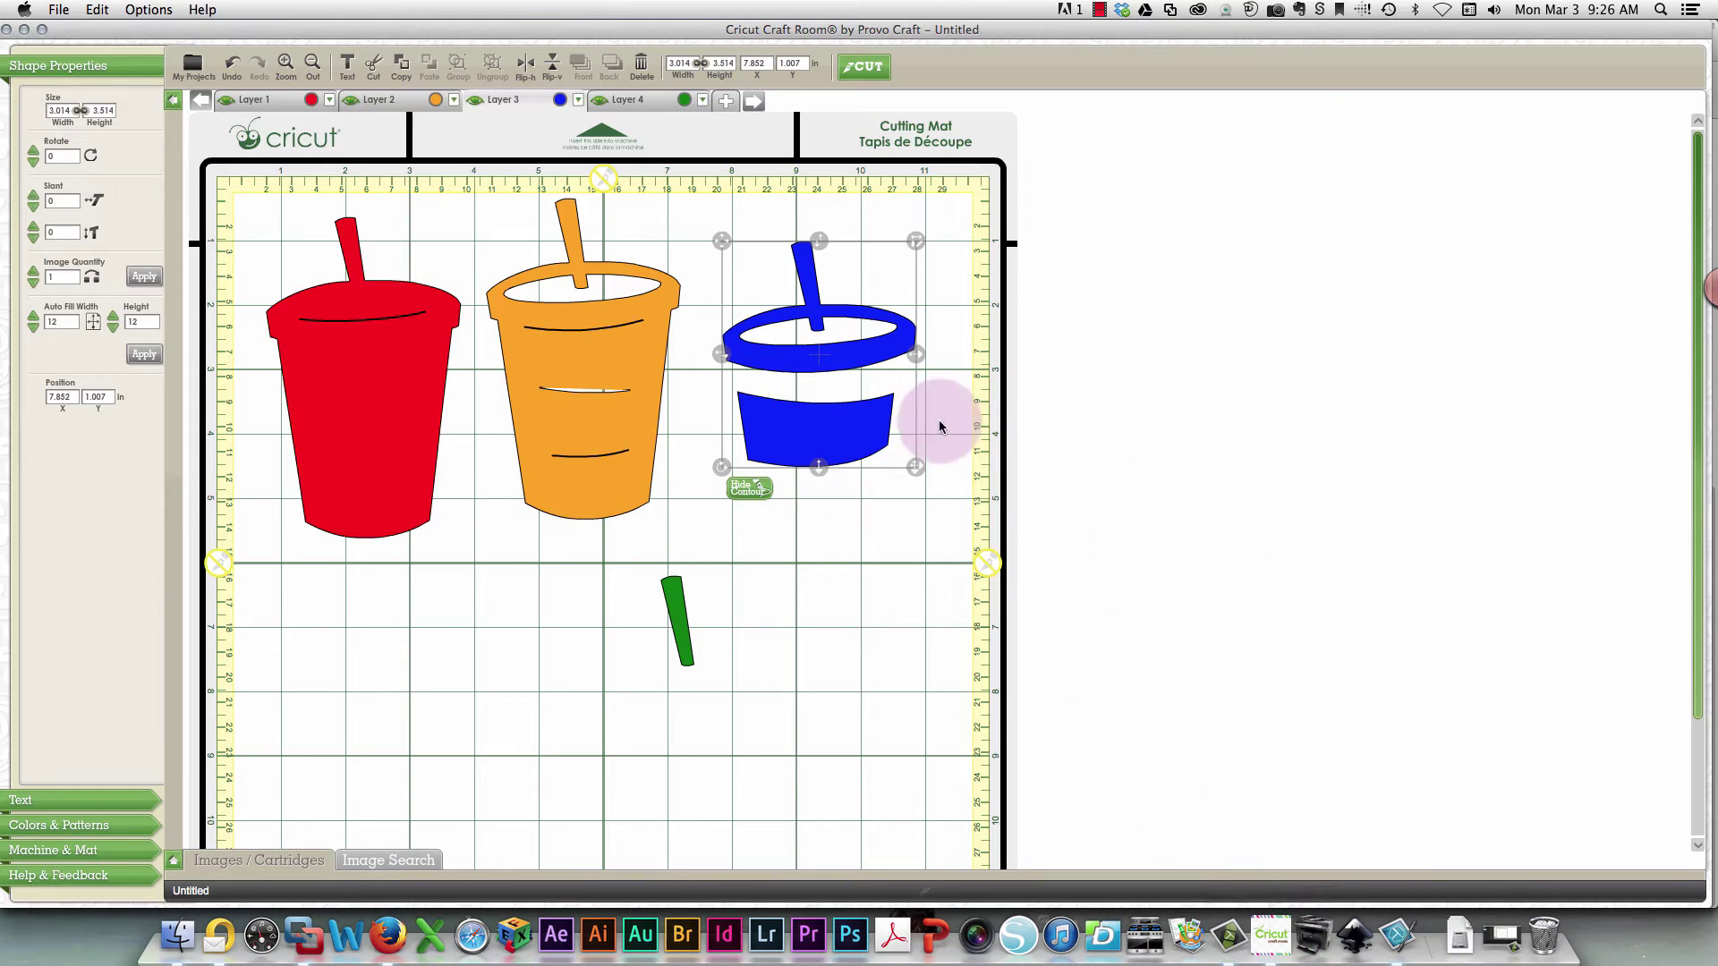
left_click(559, 101)
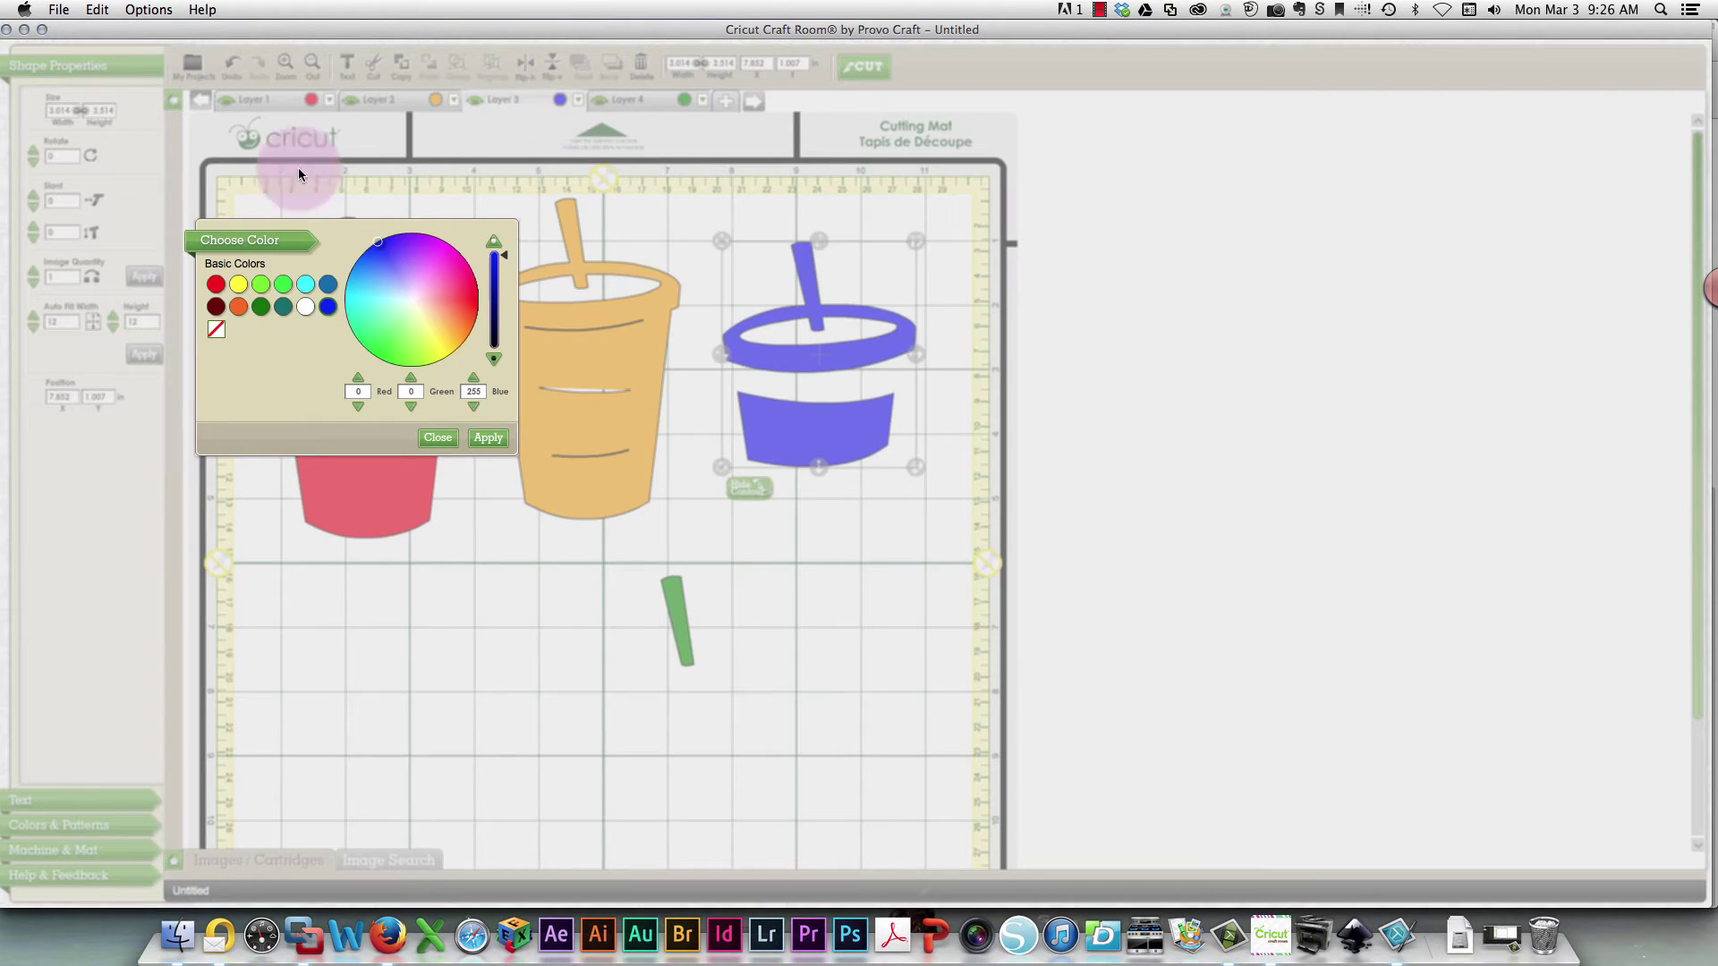
left_click(215, 306)
mouse_move(412, 319)
left_mouse_down()
mouse_move(433, 306)
mouse_move(416, 303)
left_mouse_up()
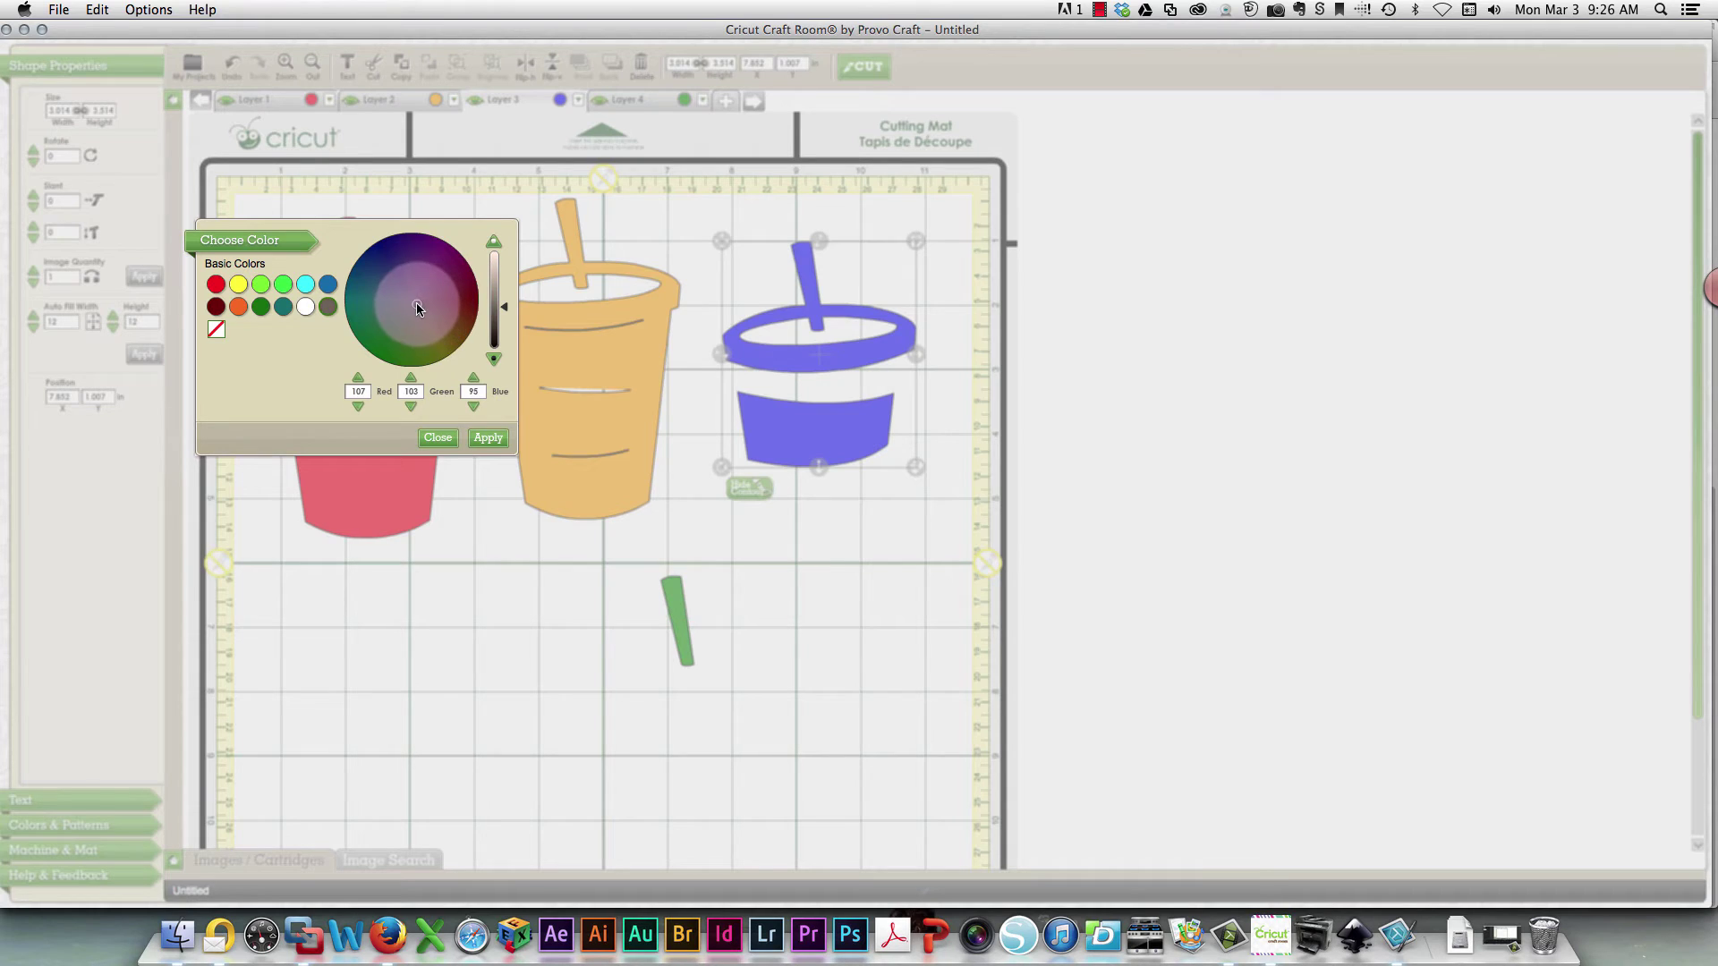
left_click(492, 271)
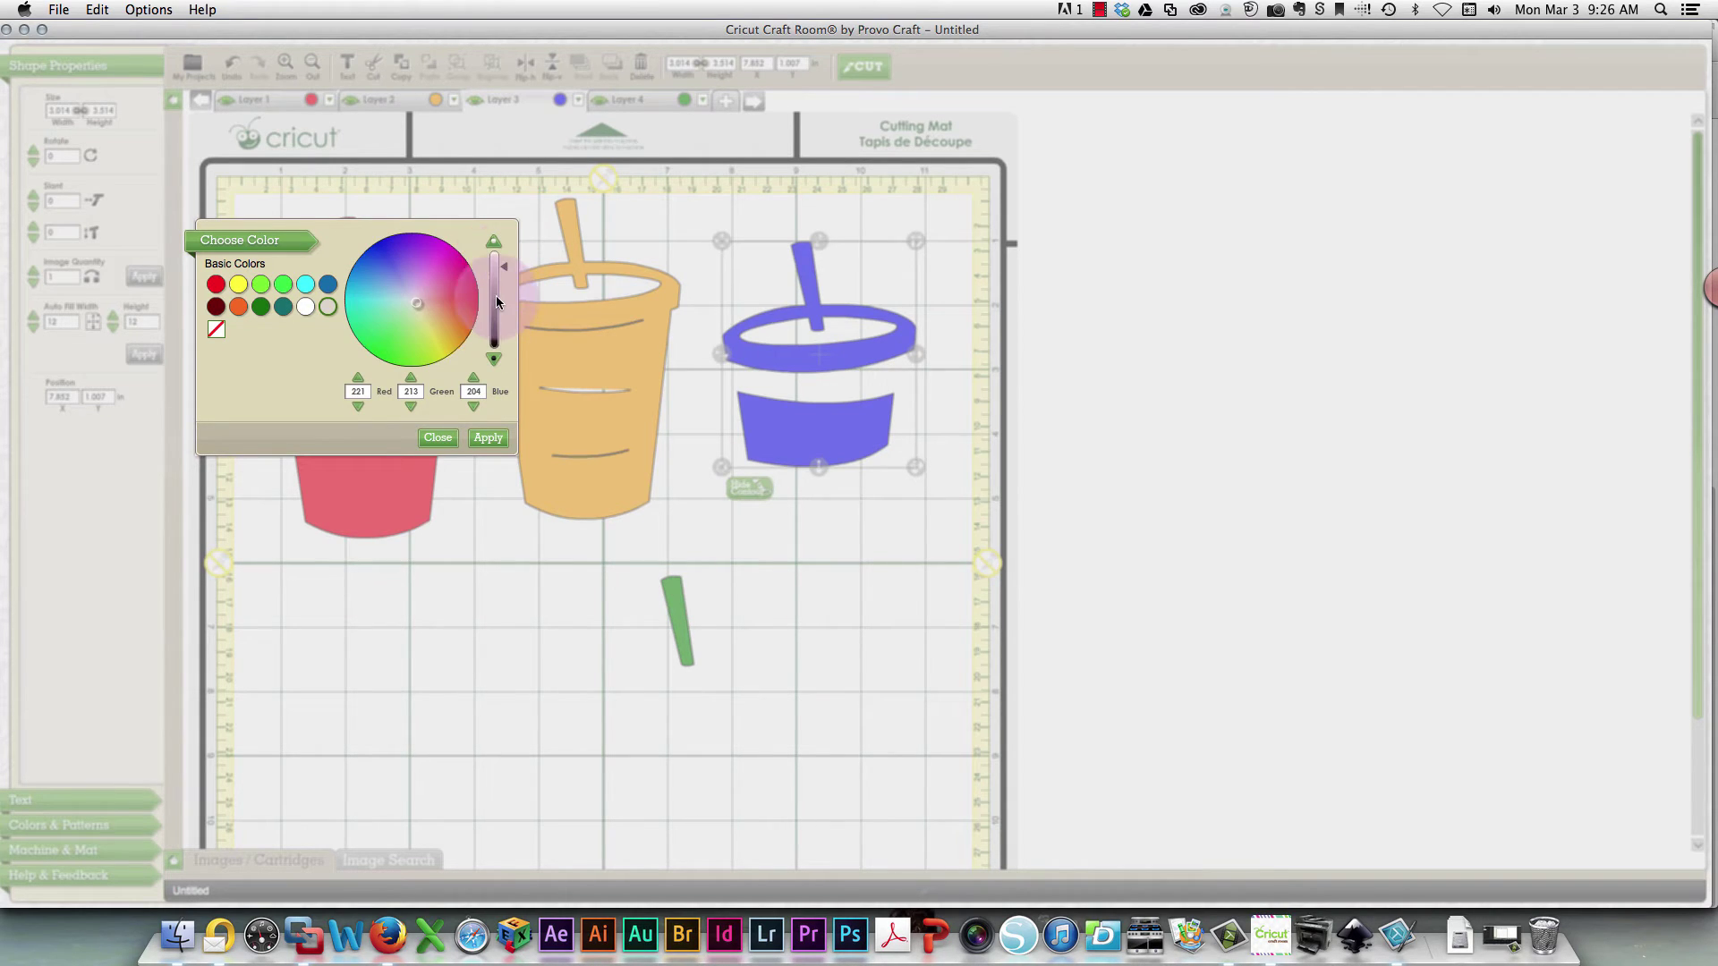
left_click(477, 440)
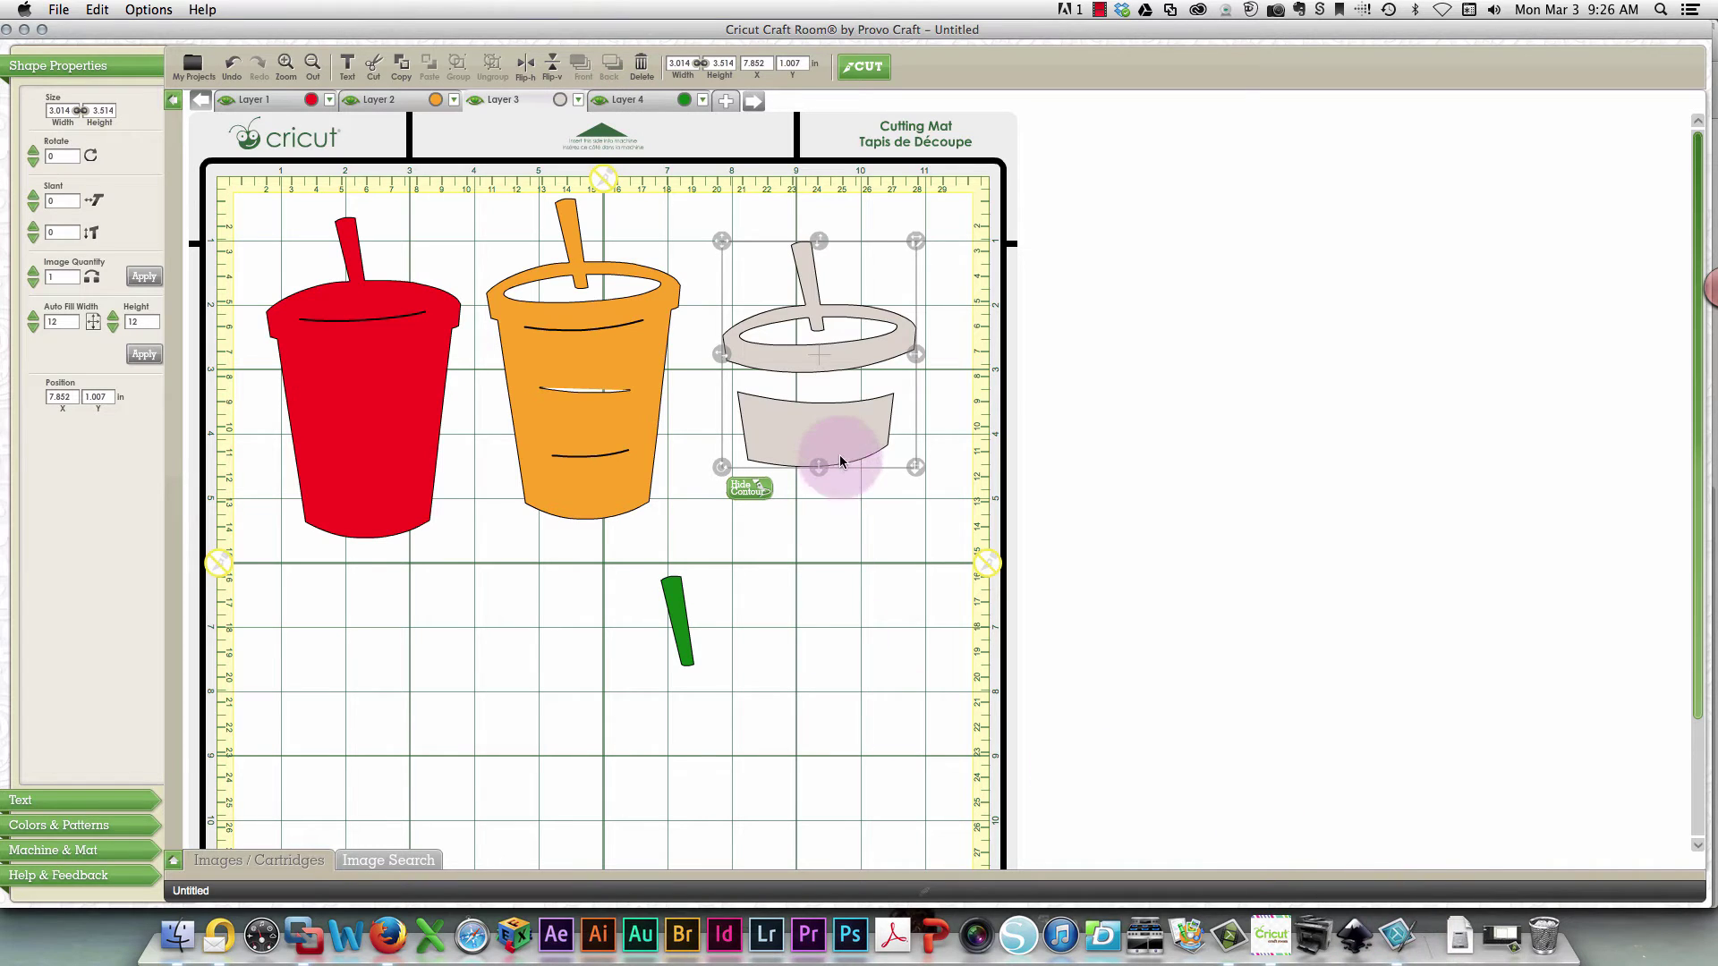
Put the grey cup and green straw onto the orange cup, then stack that assembly on the red cup.
left_click_drag(828, 450, 604, 409)
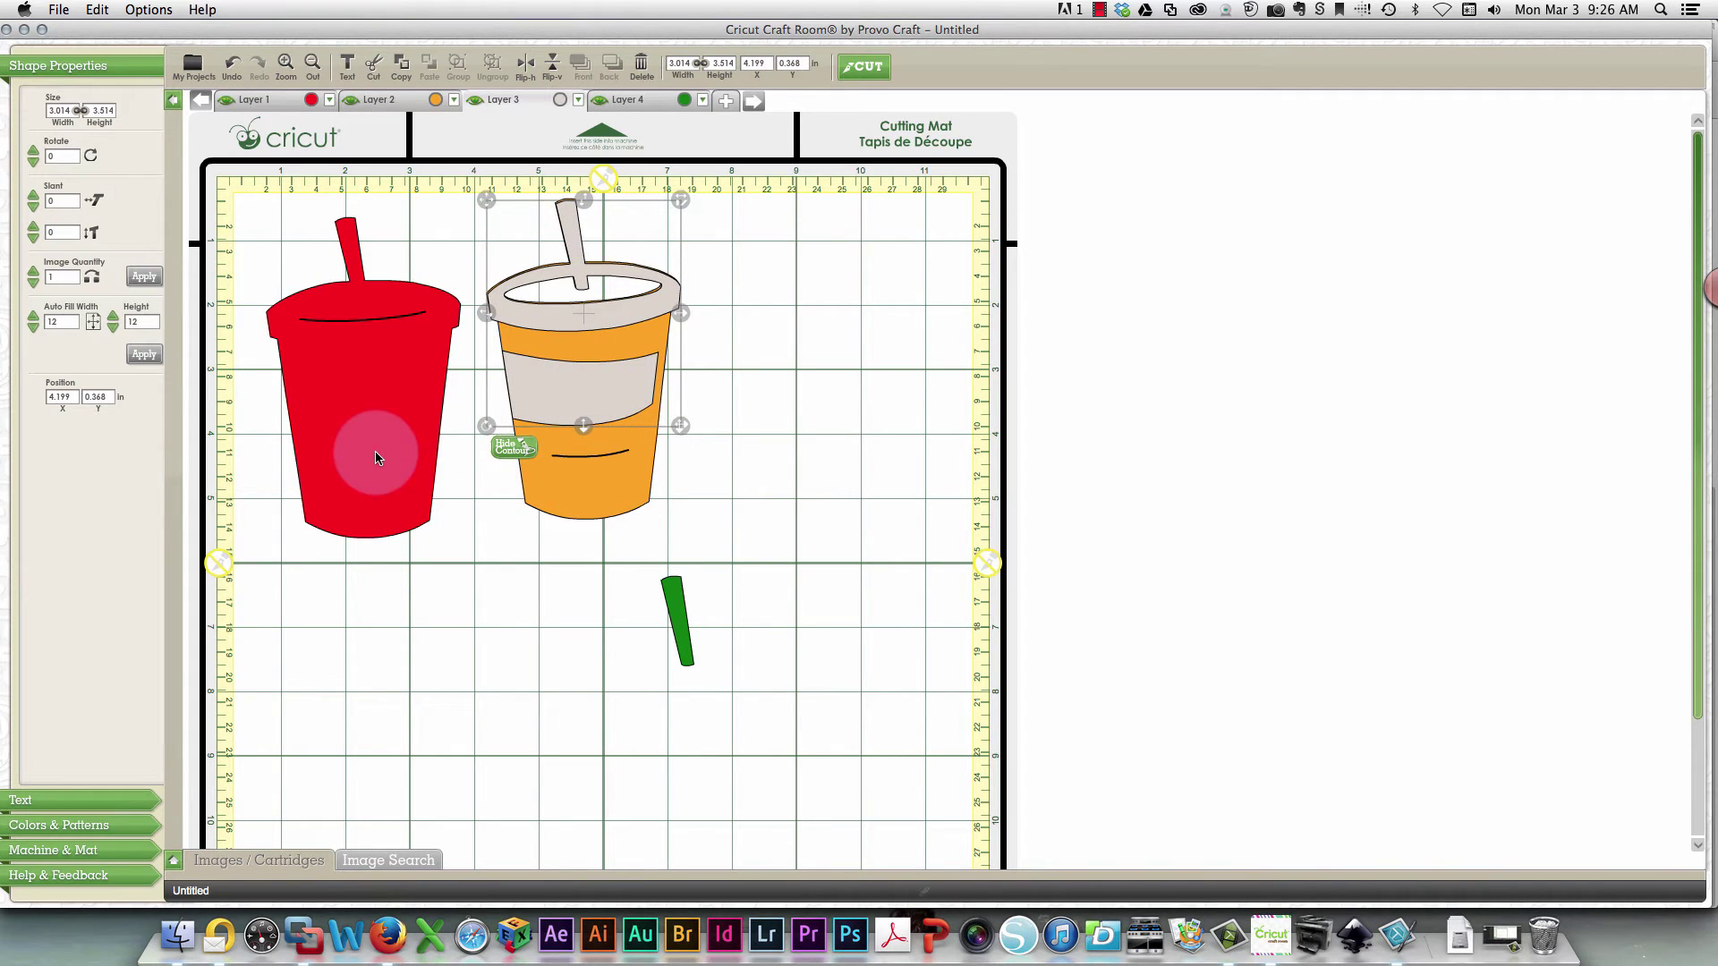
left_click_drag(693, 631, 582, 258)
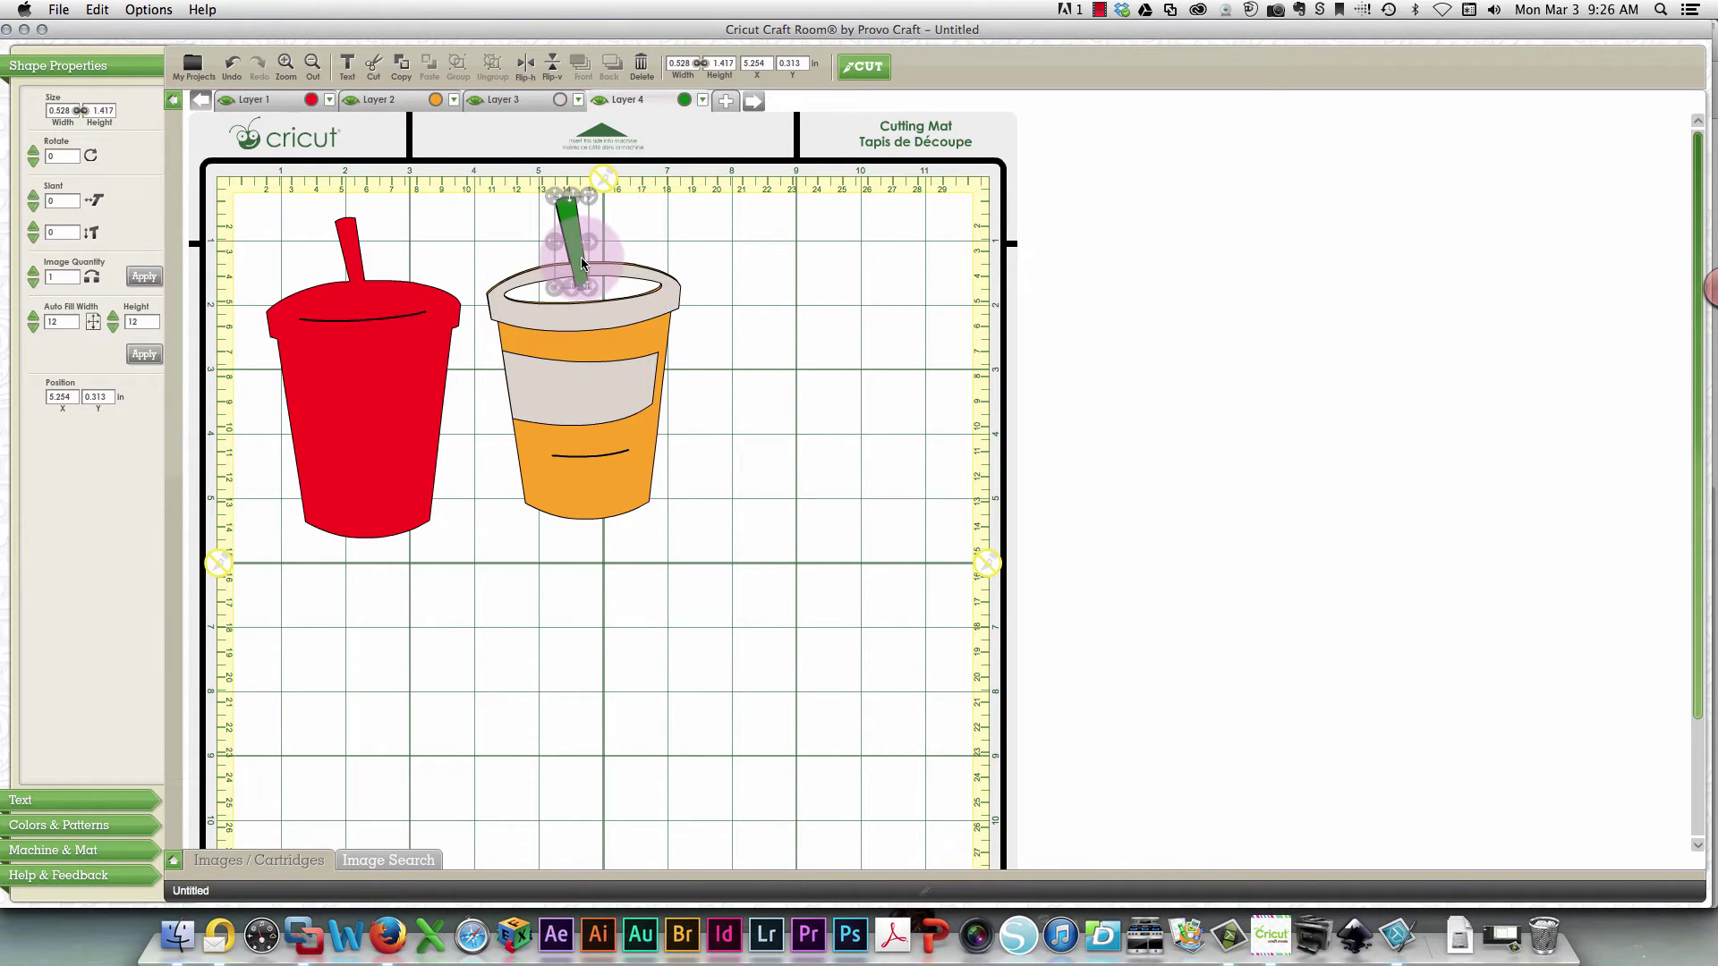
left_click(575, 482)
left_click_drag(463, 163, 769, 673)
left_click(584, 688)
left_click(504, 314)
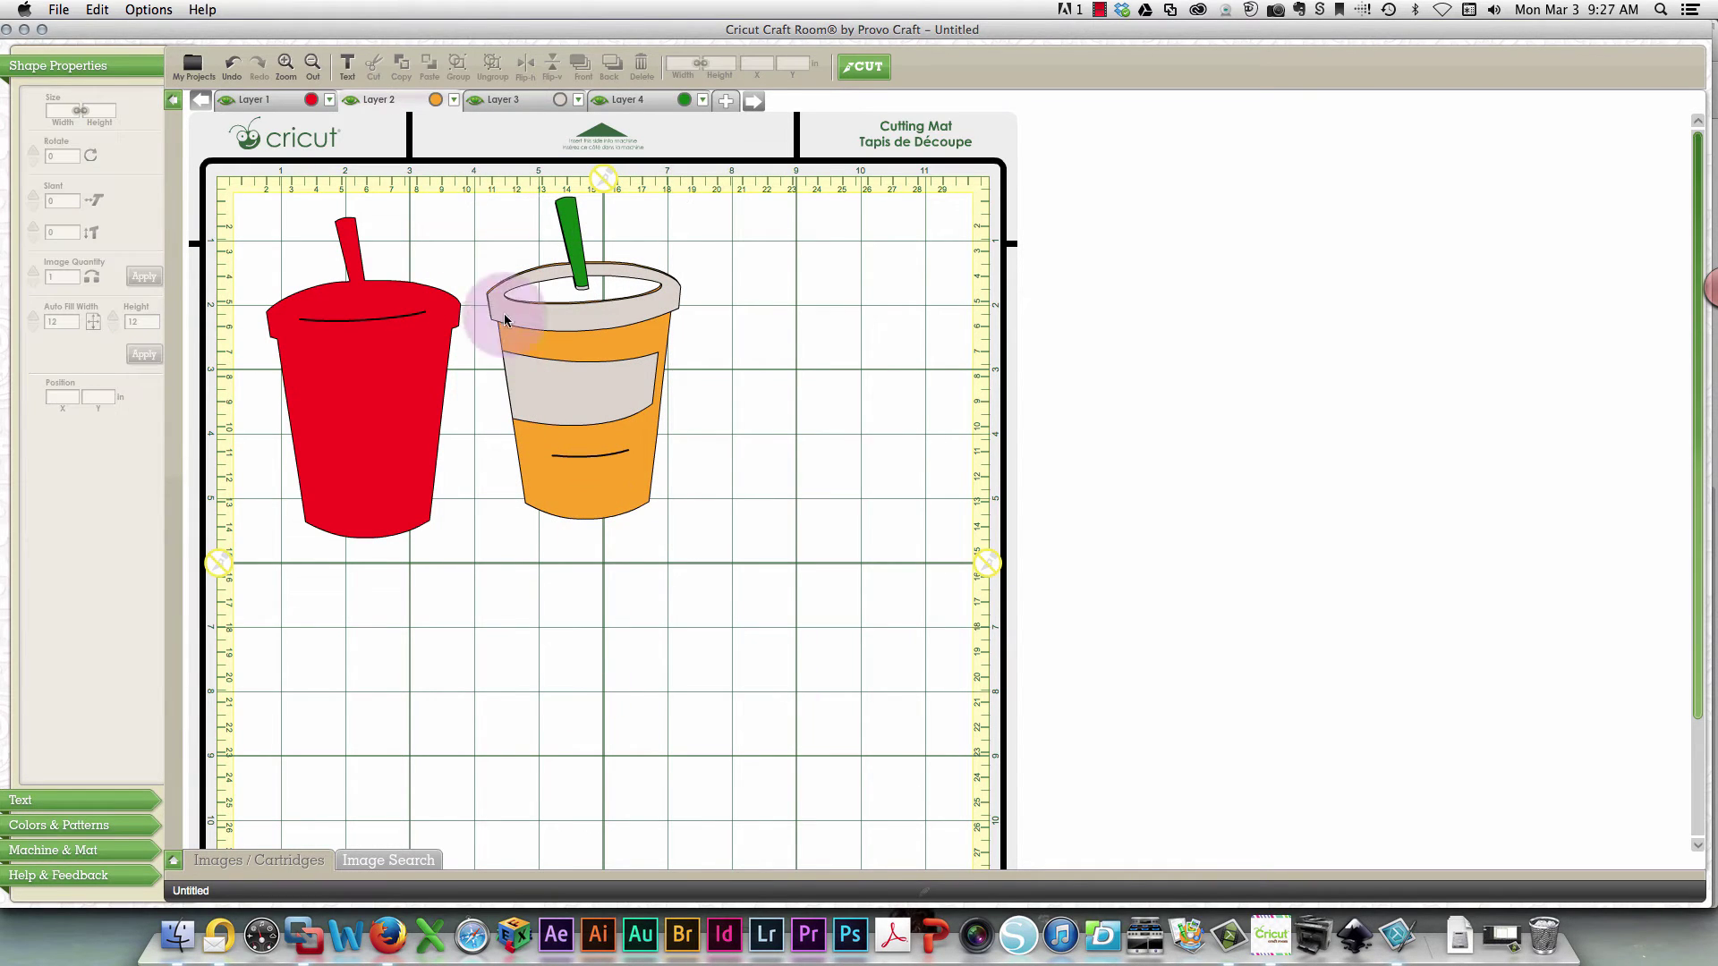
left_click(477, 191)
left_click_drag(477, 193, 765, 634)
left_click(607, 481)
left_click_drag(606, 481, 387, 496)
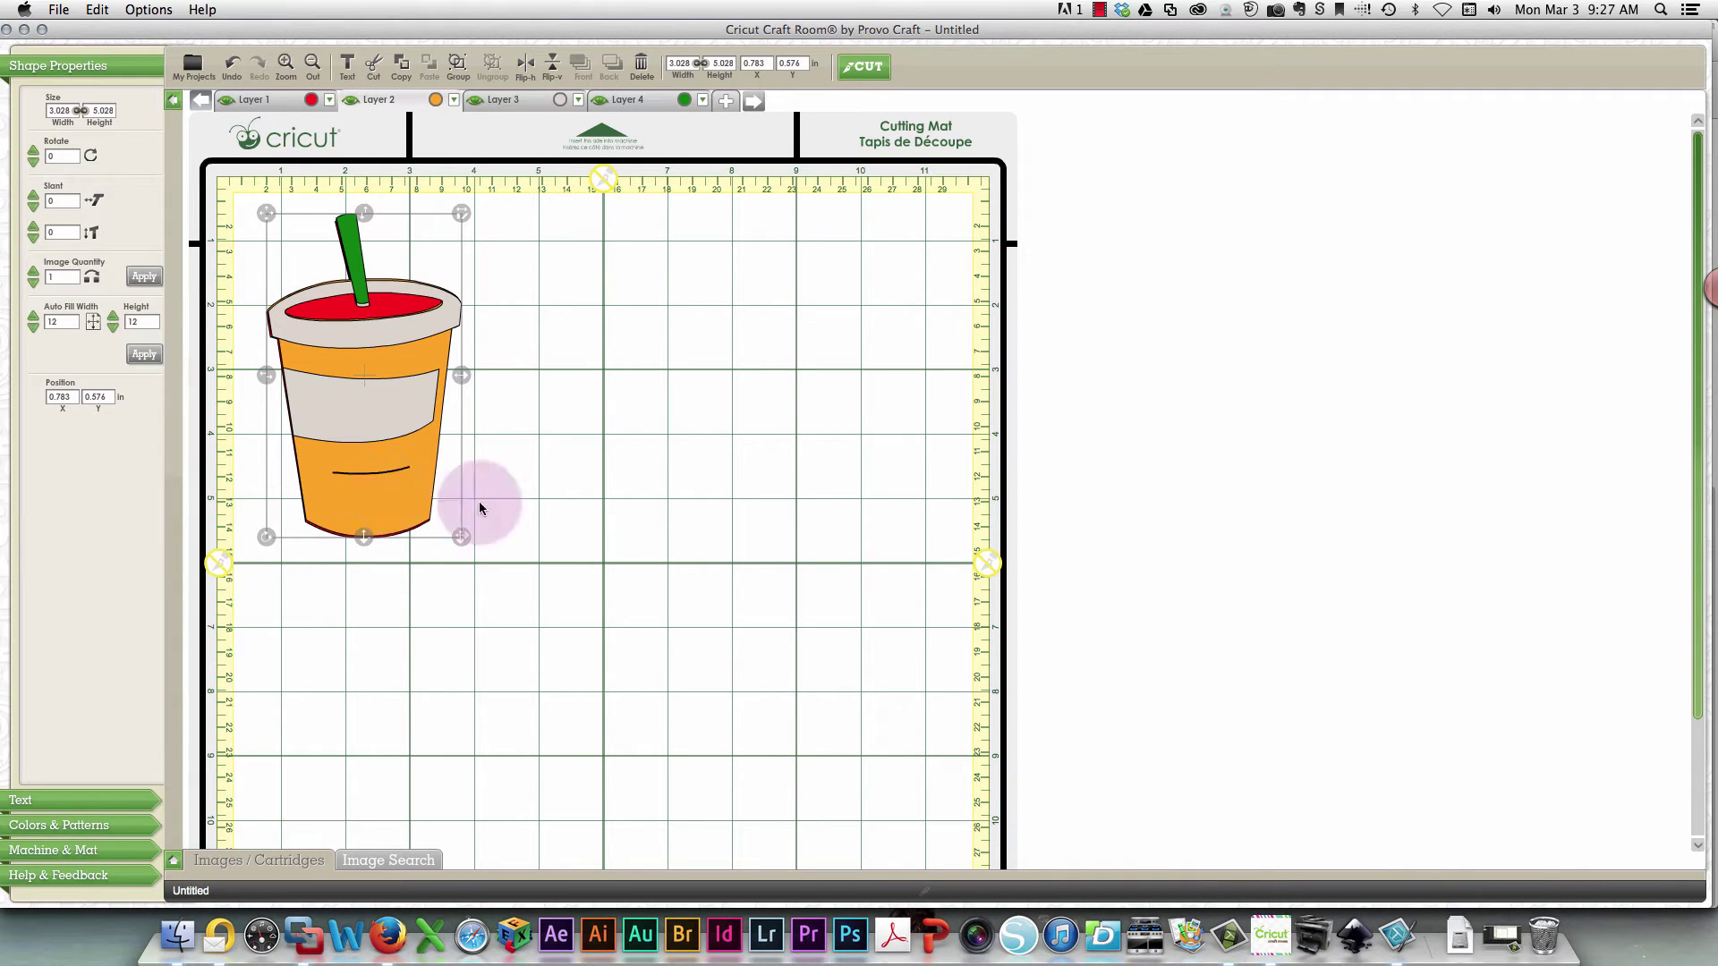
Recolour the Layer 1 base cup light brown, starting from maroon and lightening it.
left_click(390, 940)
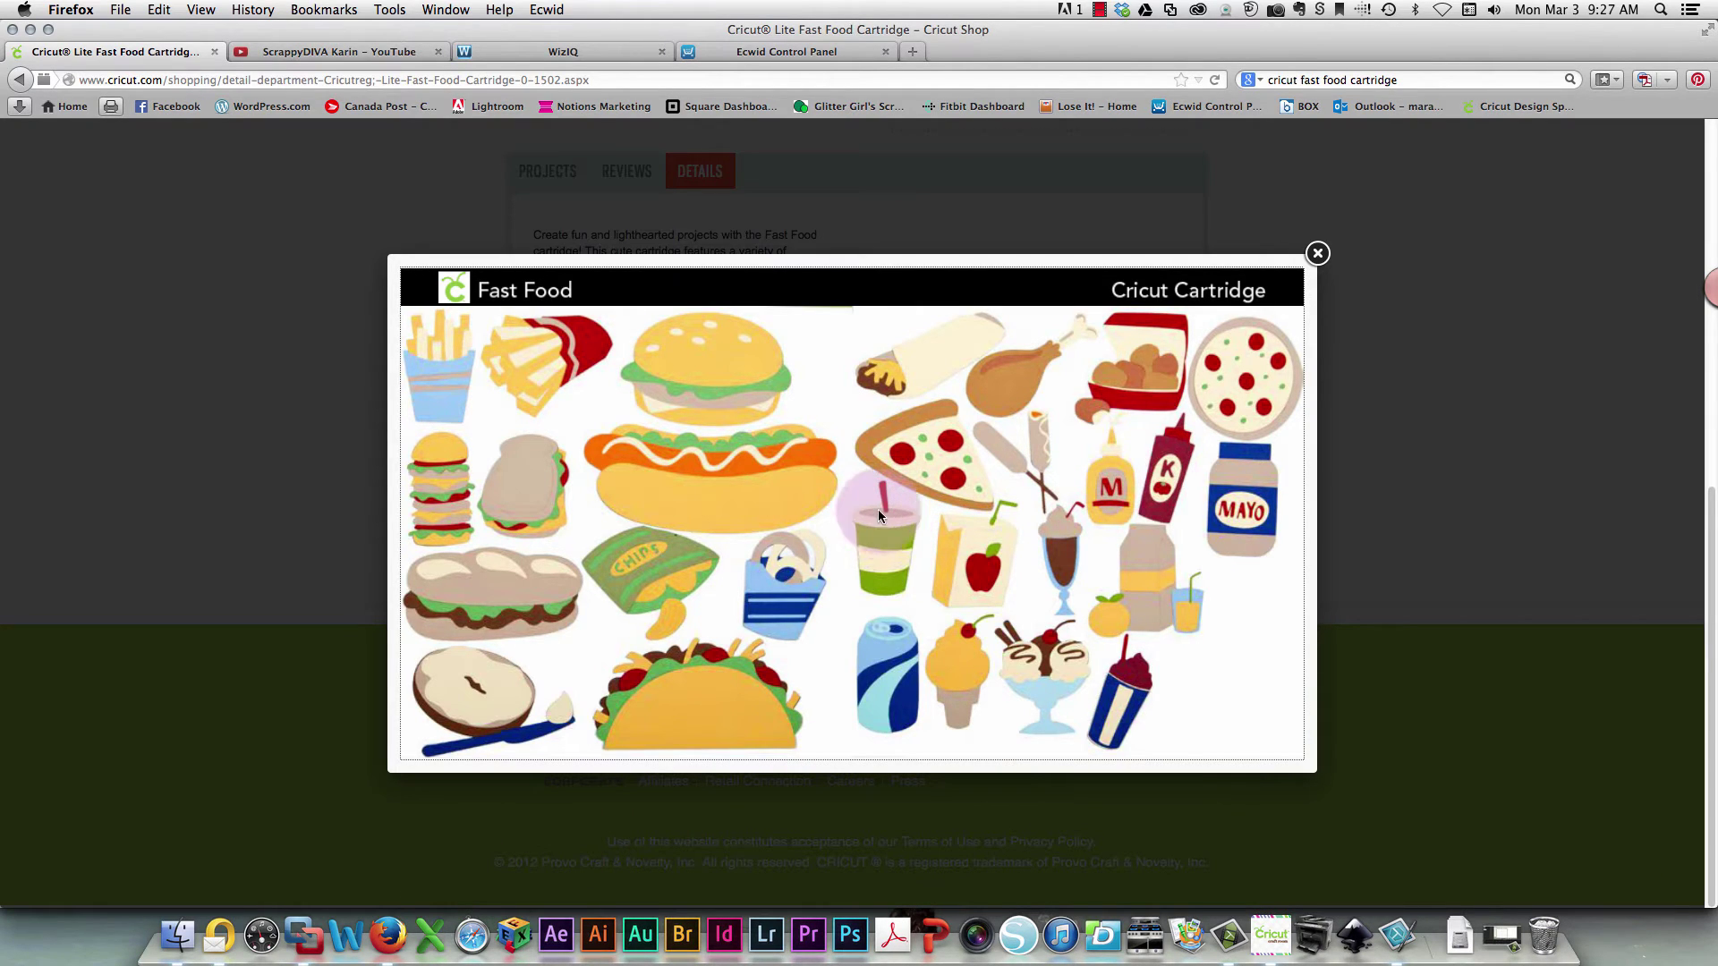
left_click(1271, 935)
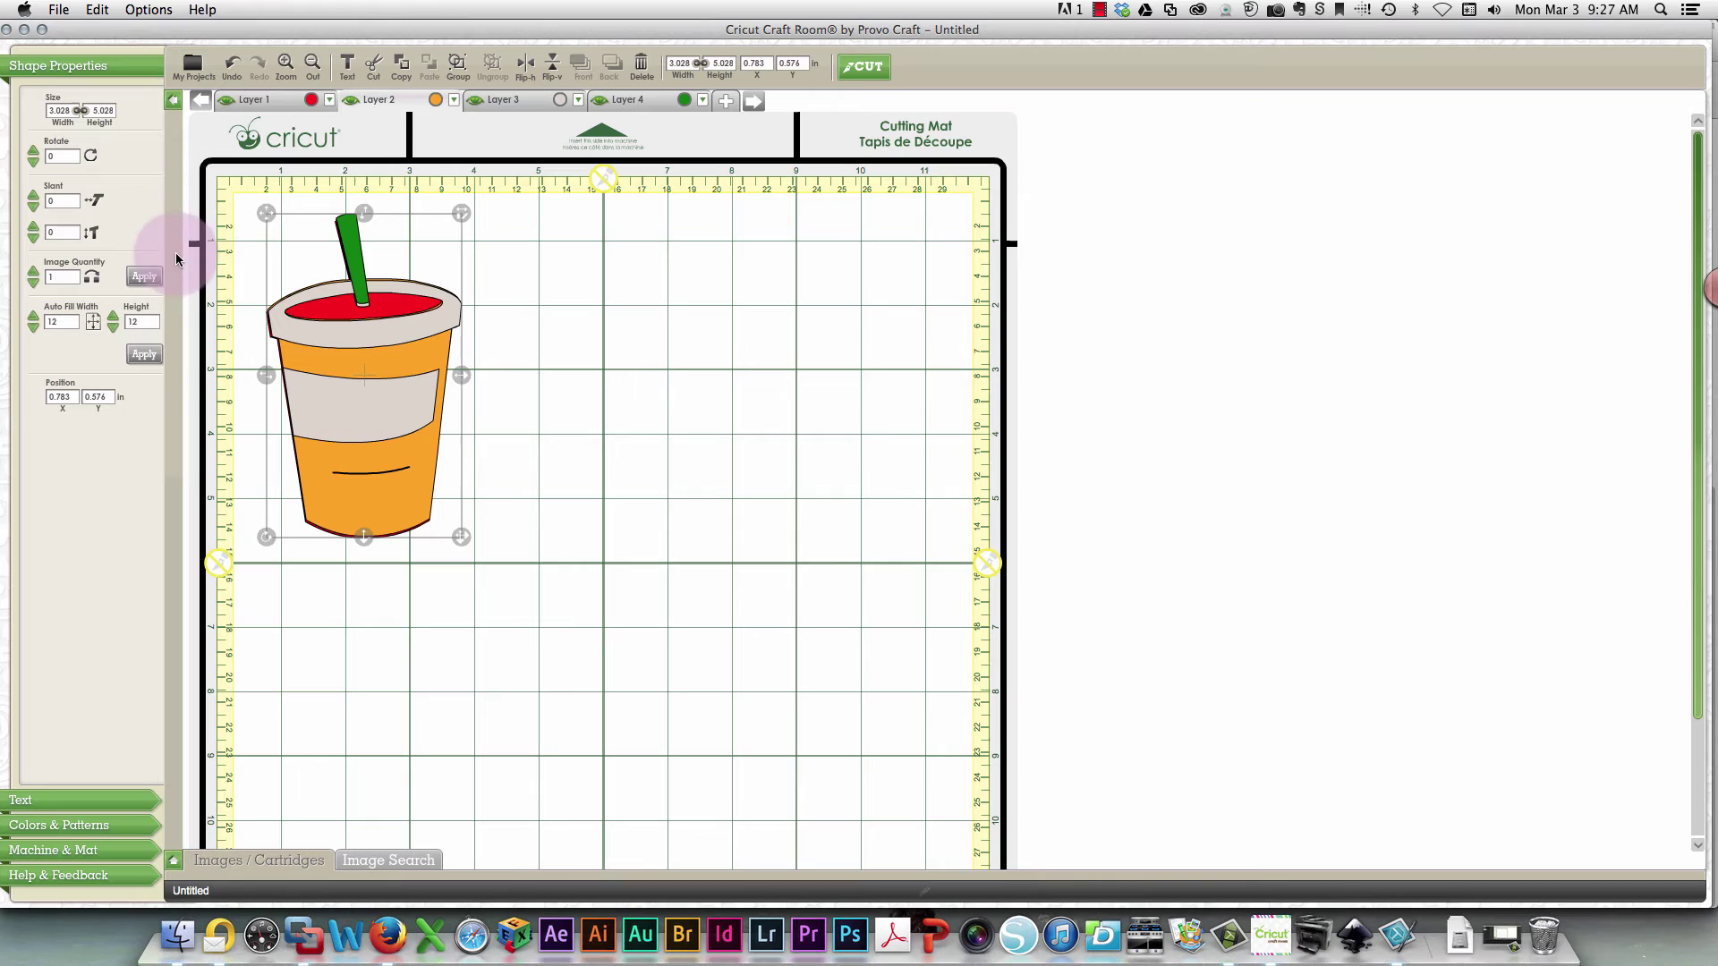
left_click(311, 100)
left_click(216, 307)
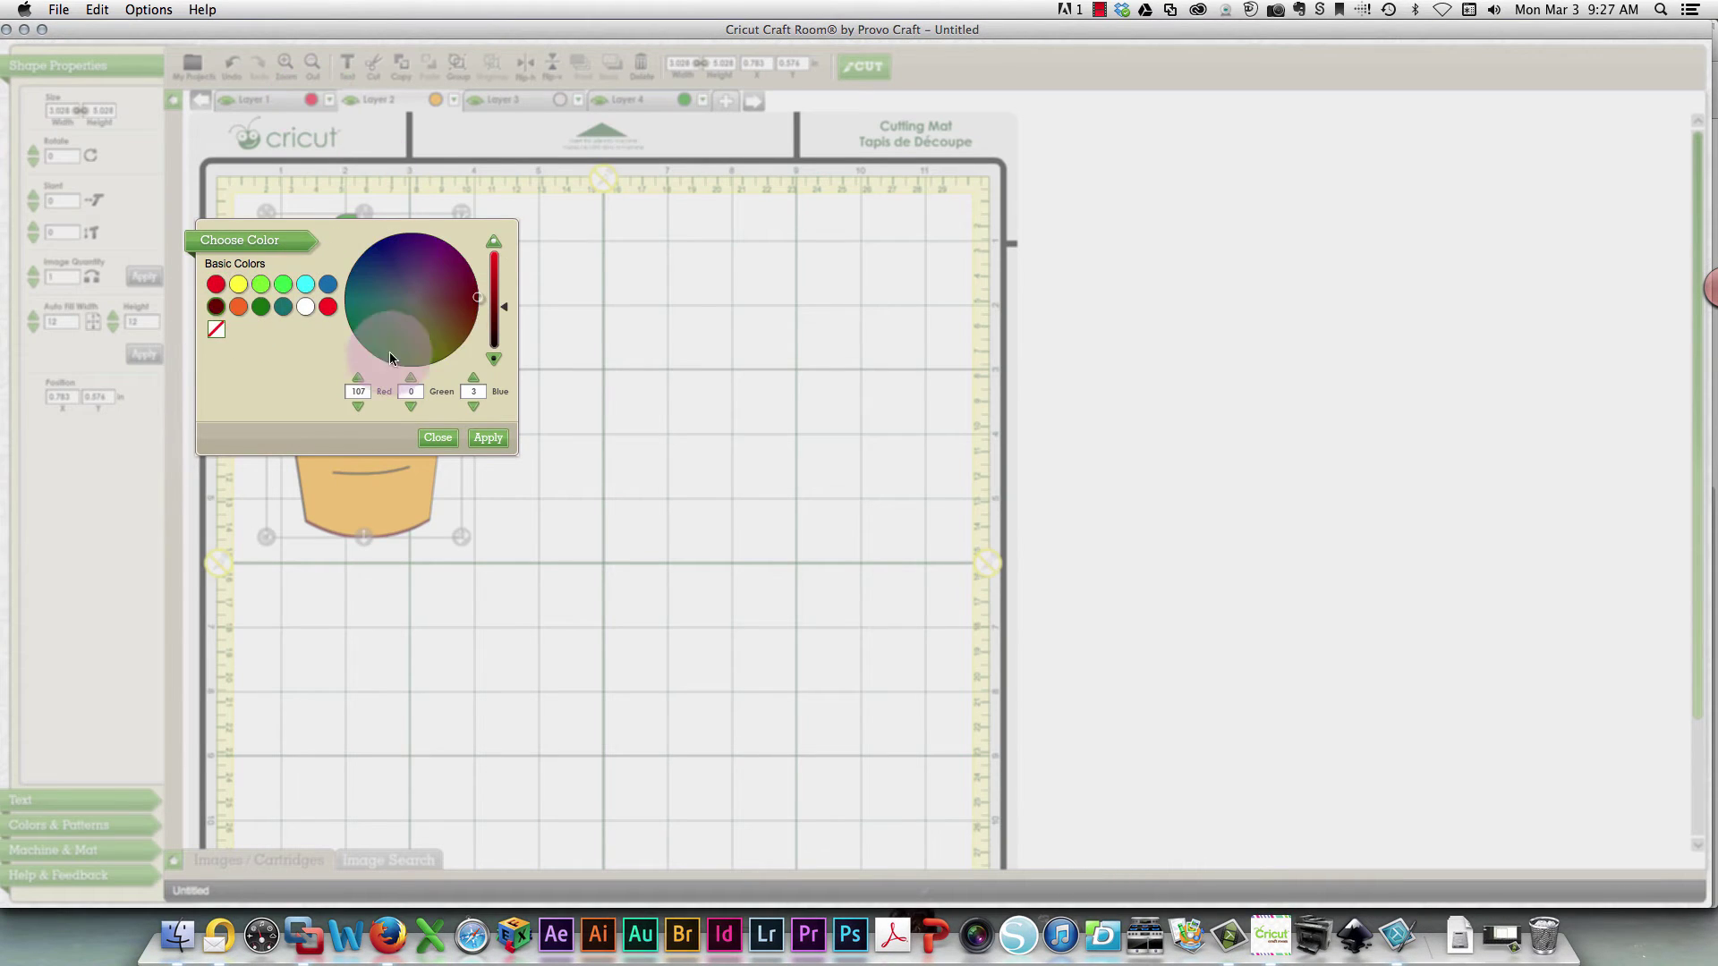
mouse_move(423, 291)
left_mouse_down()
mouse_move(479, 288)
mouse_move(430, 308)
left_mouse_up()
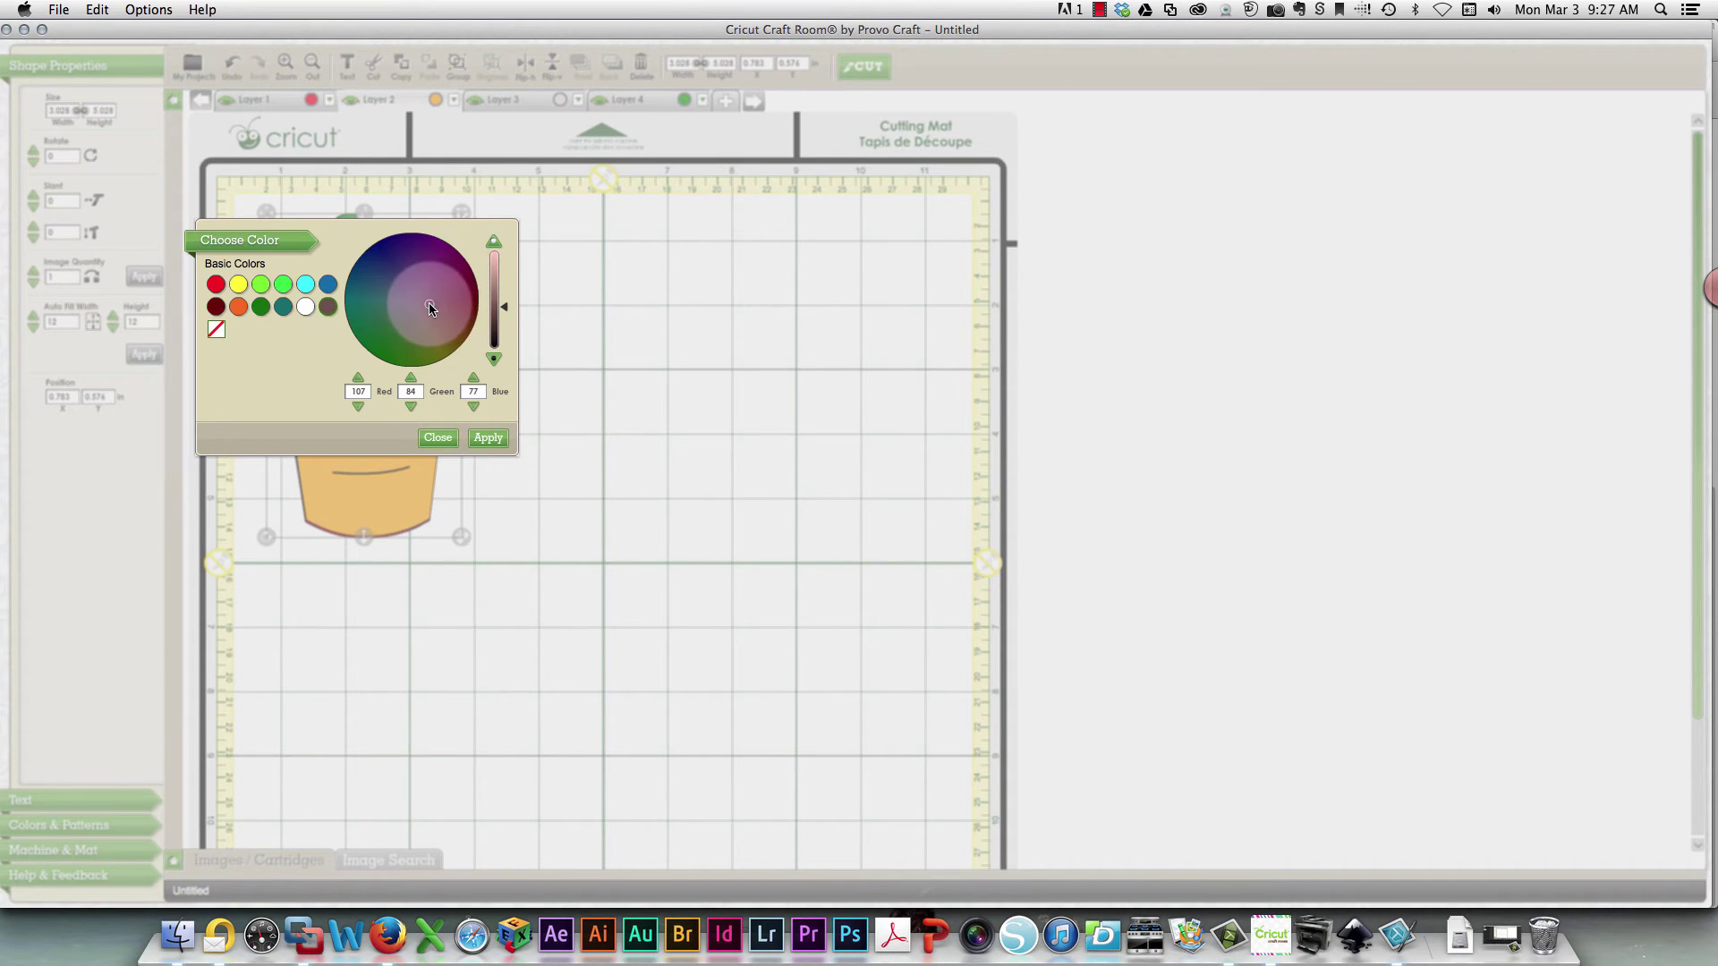
left_click(496, 287)
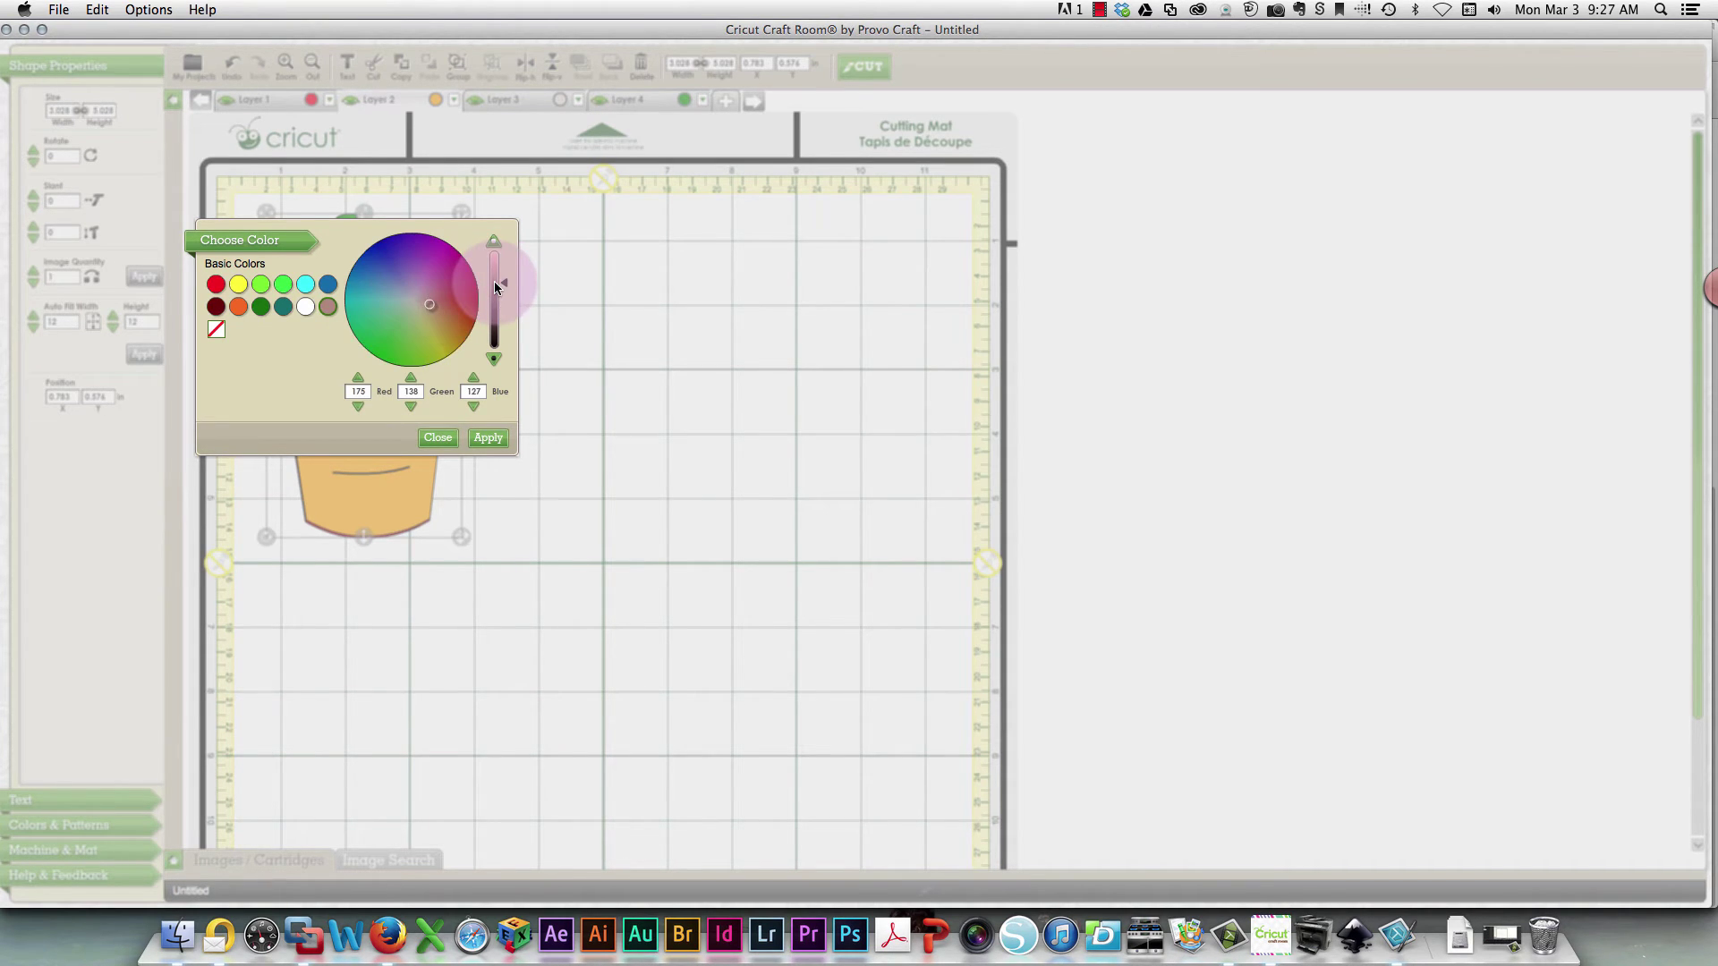
left_click(492, 440)
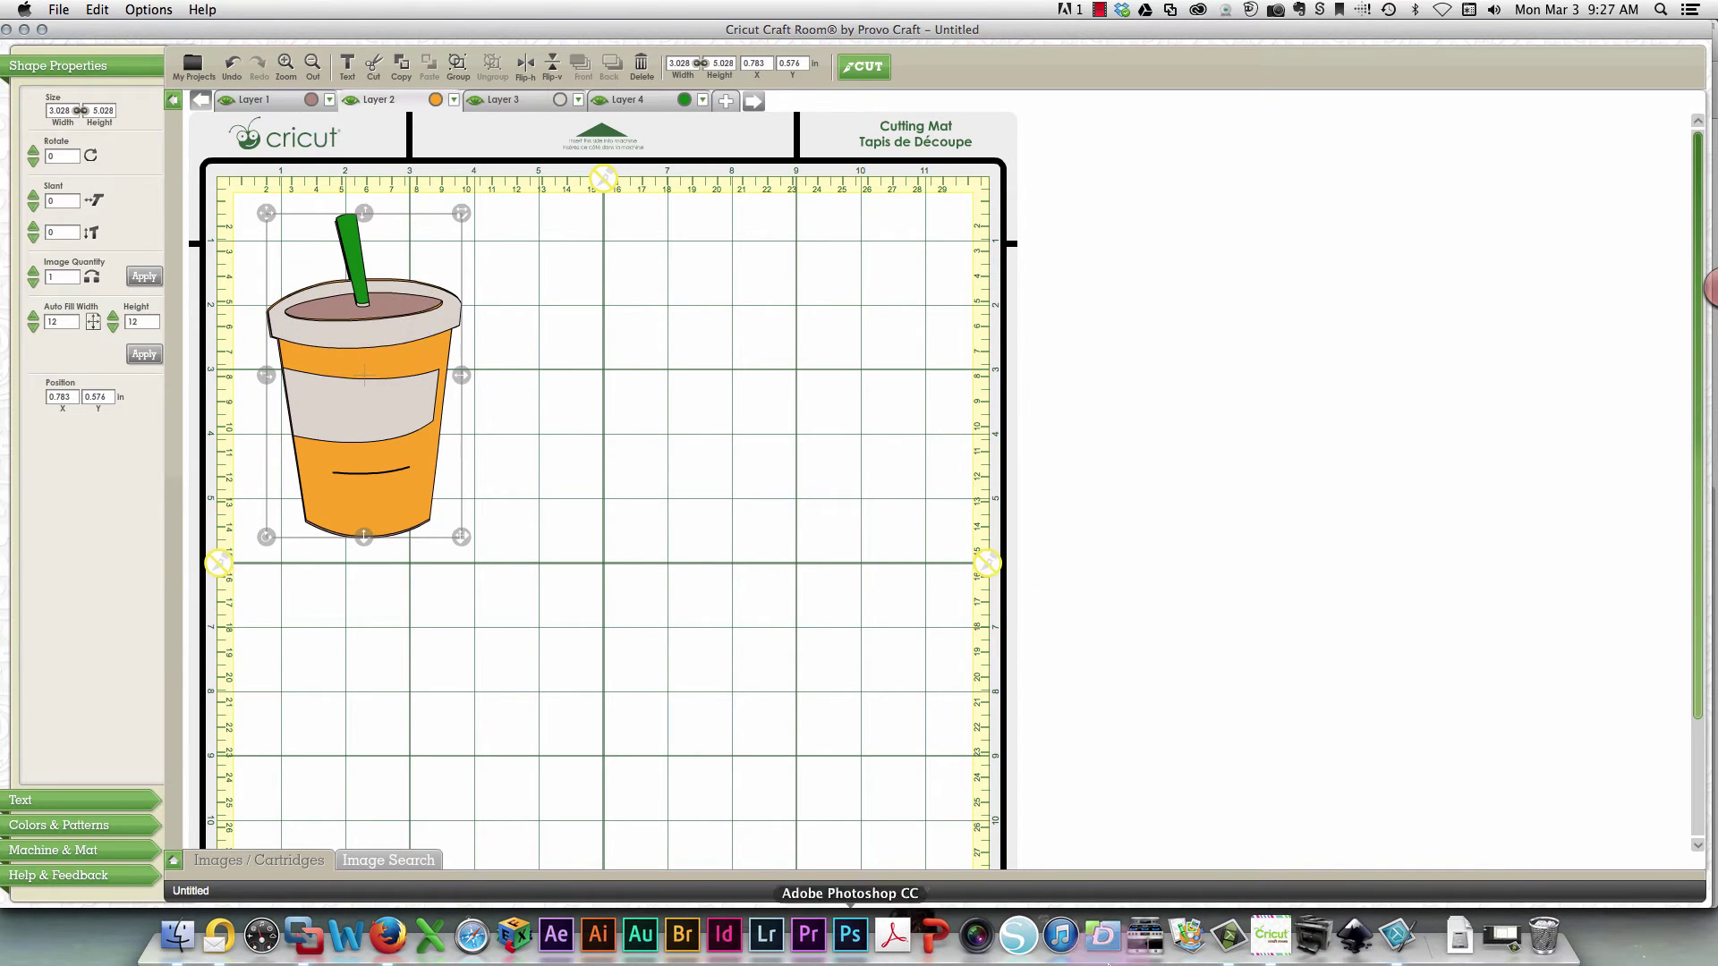
Set the Layer 4 straw colour to red (RGB 248, 0, 7), comparing with the reference artwork.
left_click(386, 935)
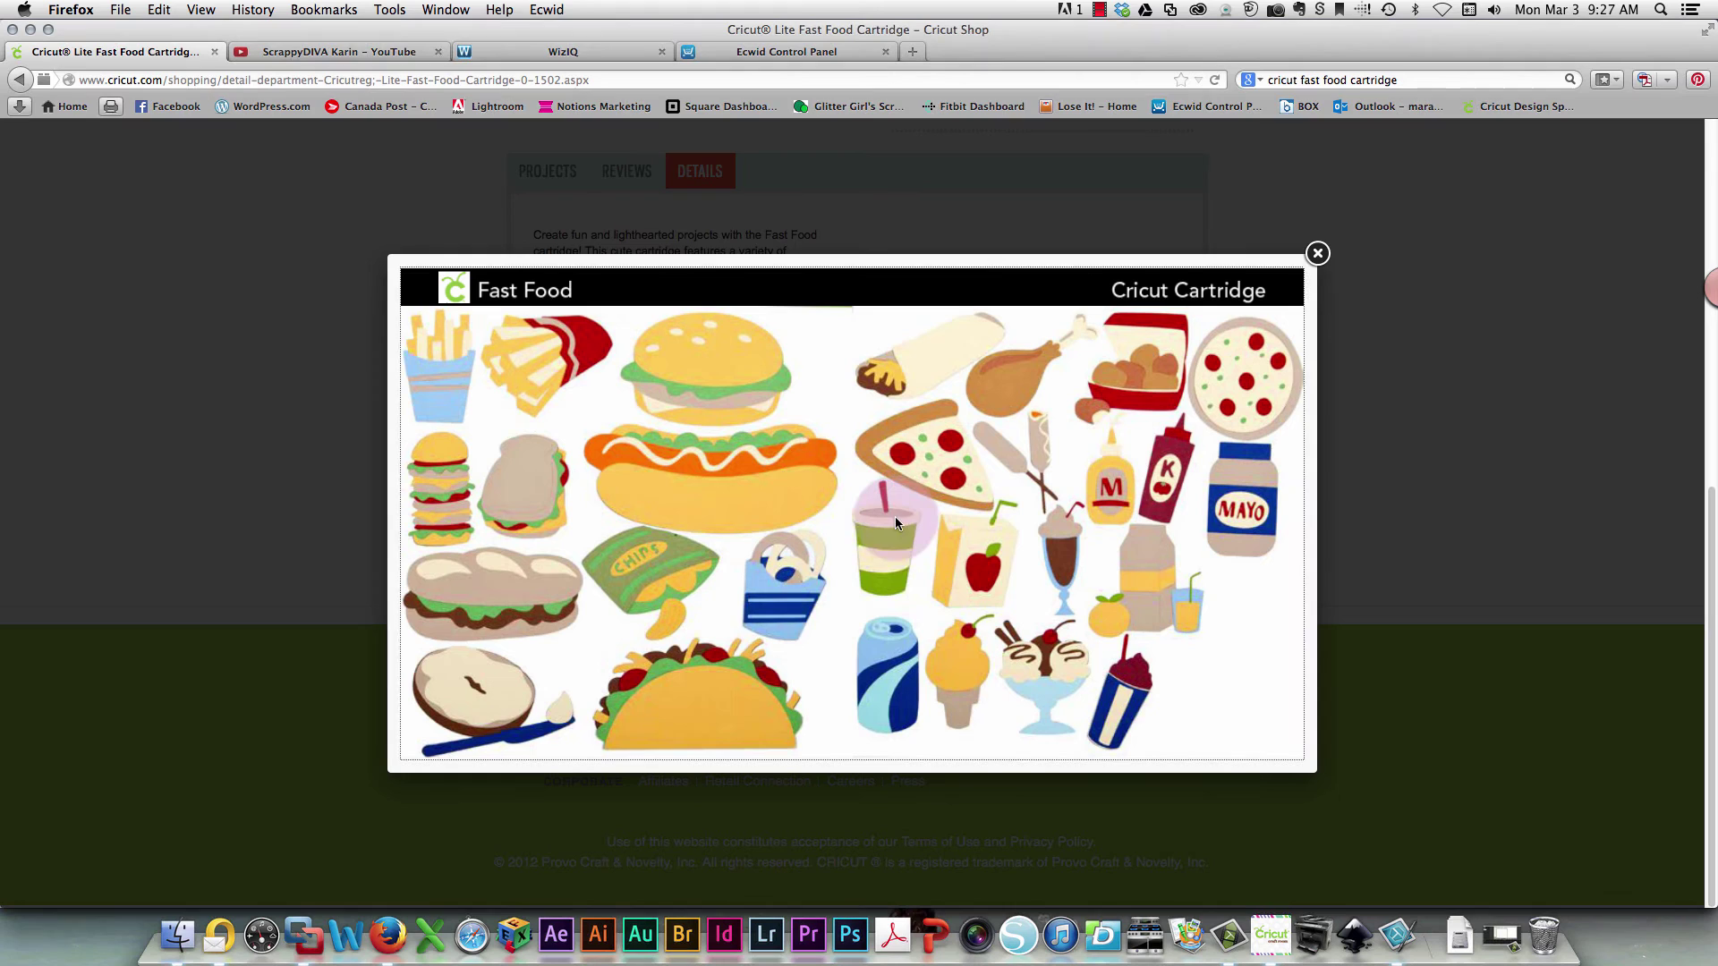
left_click(1271, 935)
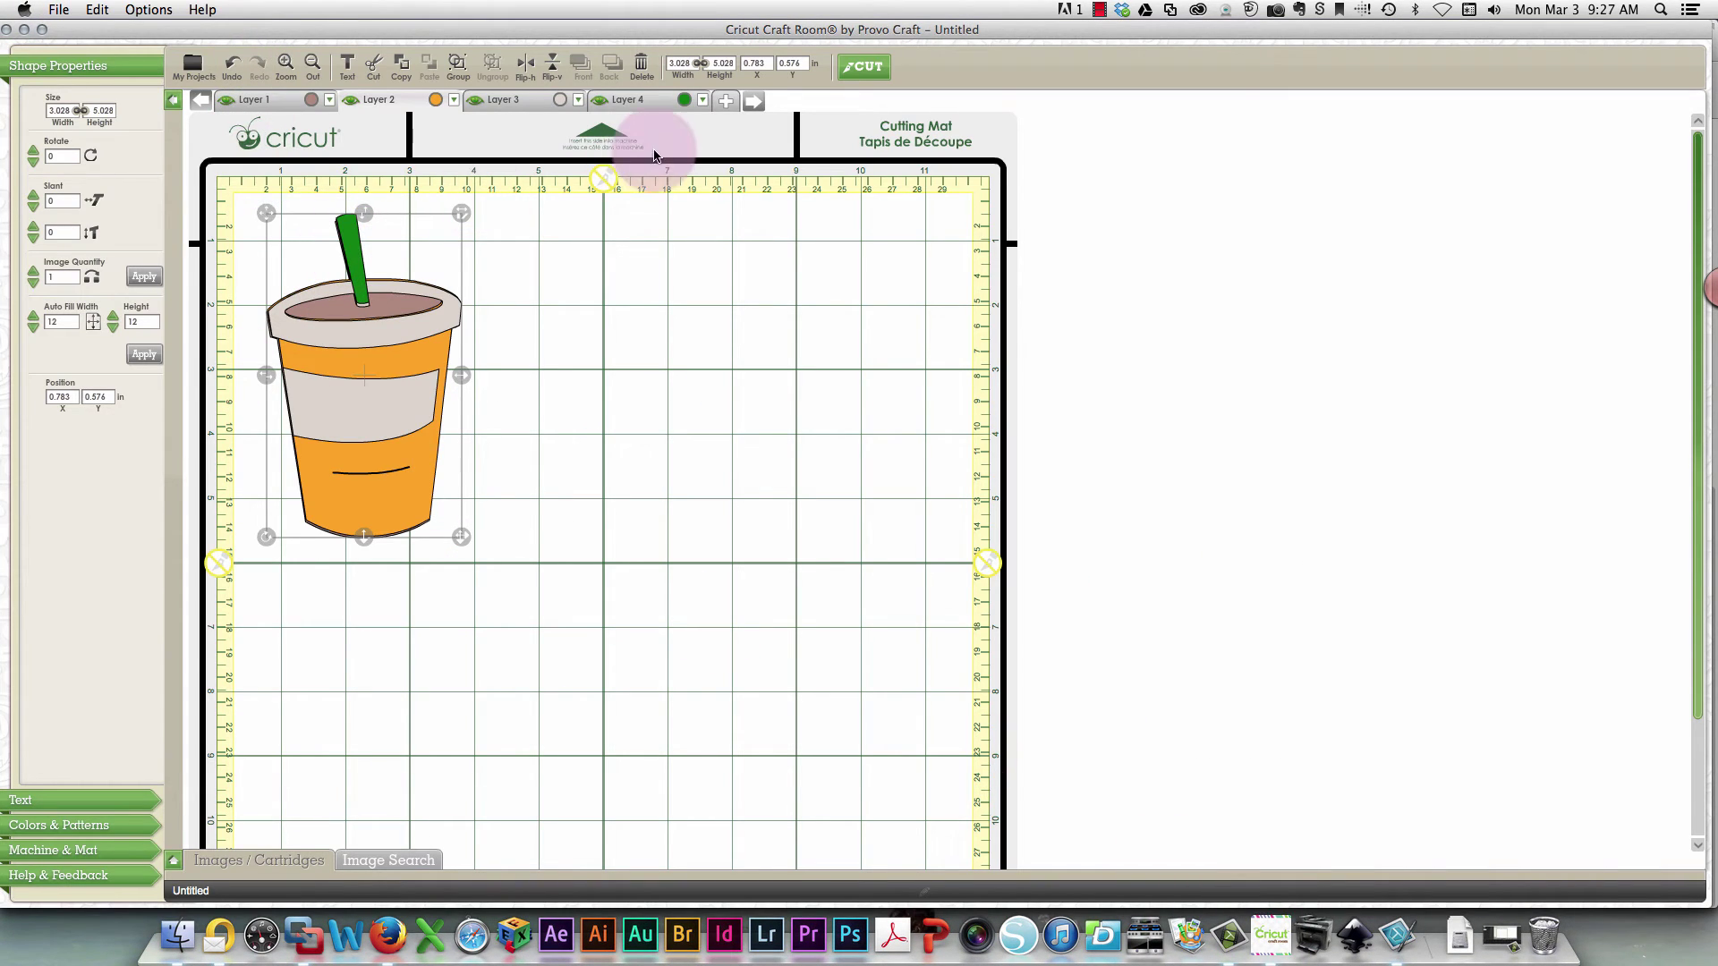
left_click(683, 99)
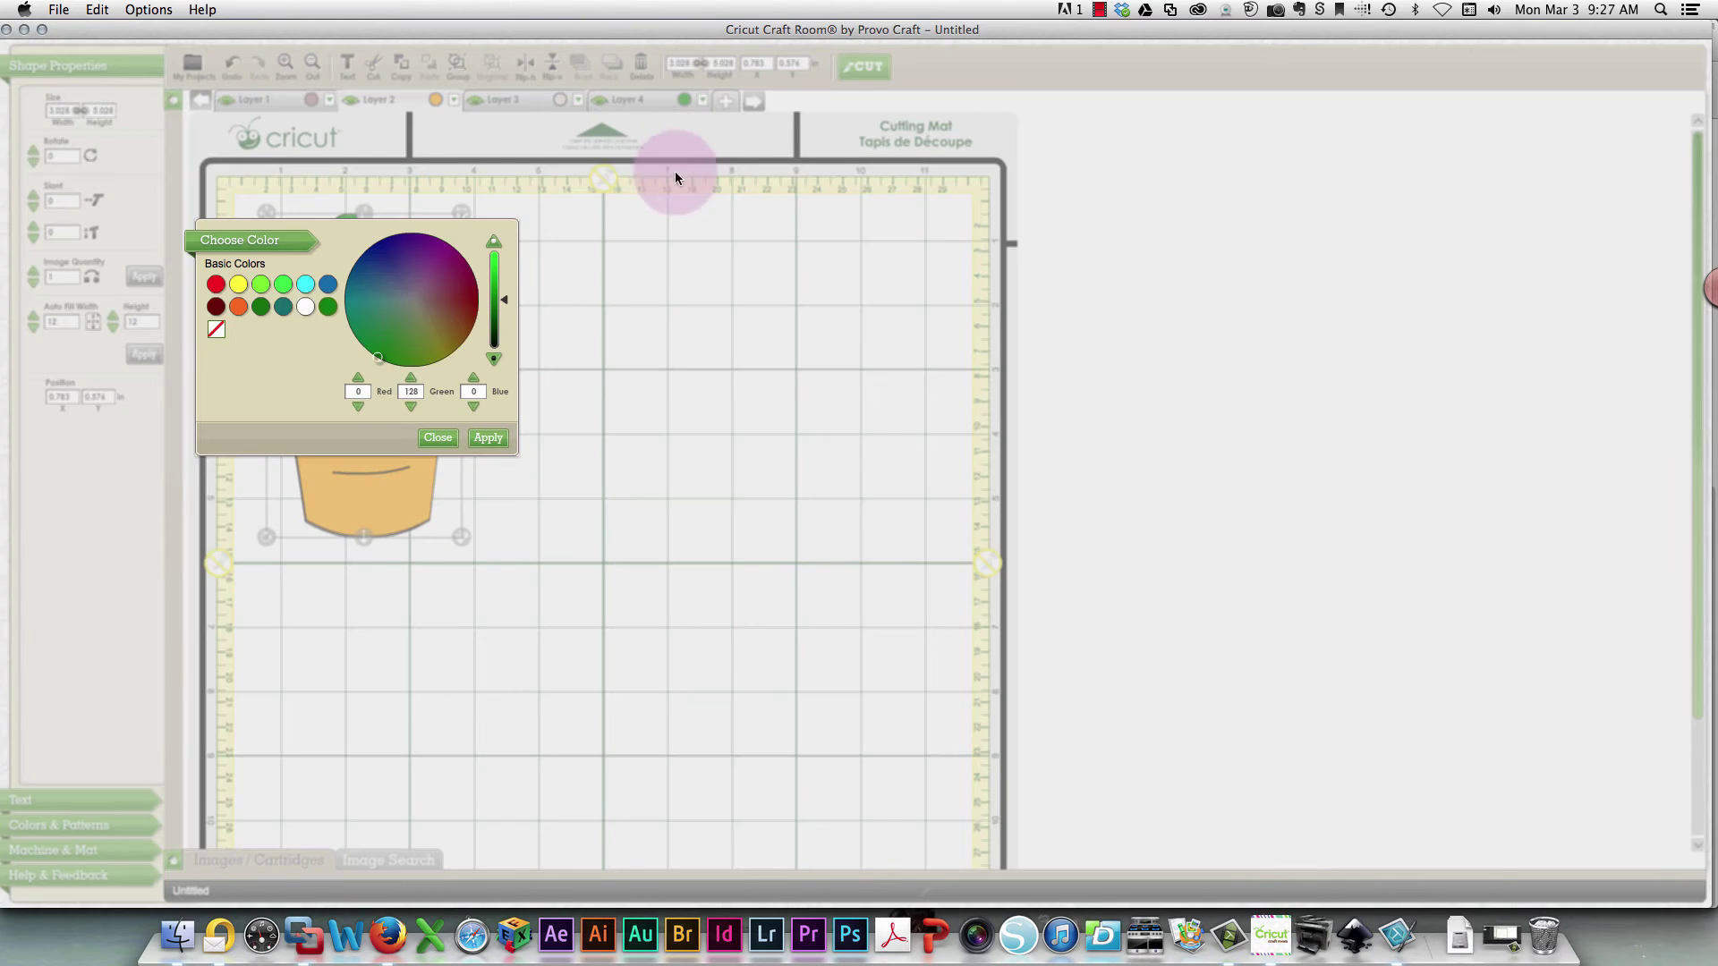
left_click(215, 284)
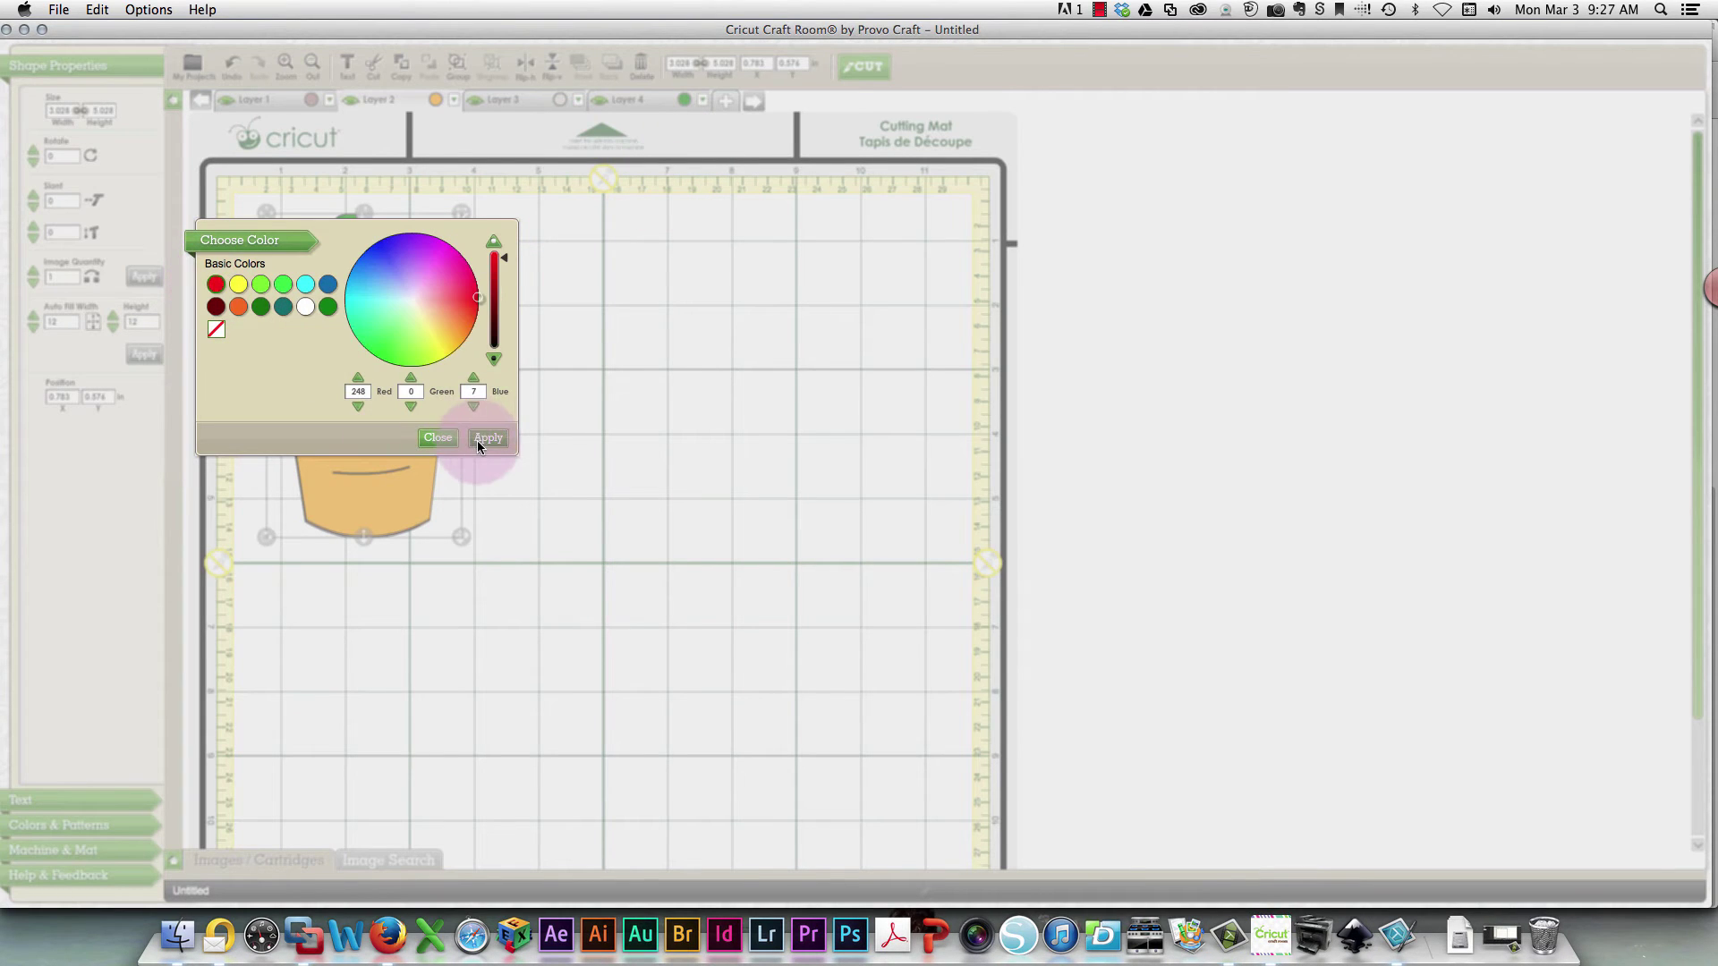
left_click(488, 437)
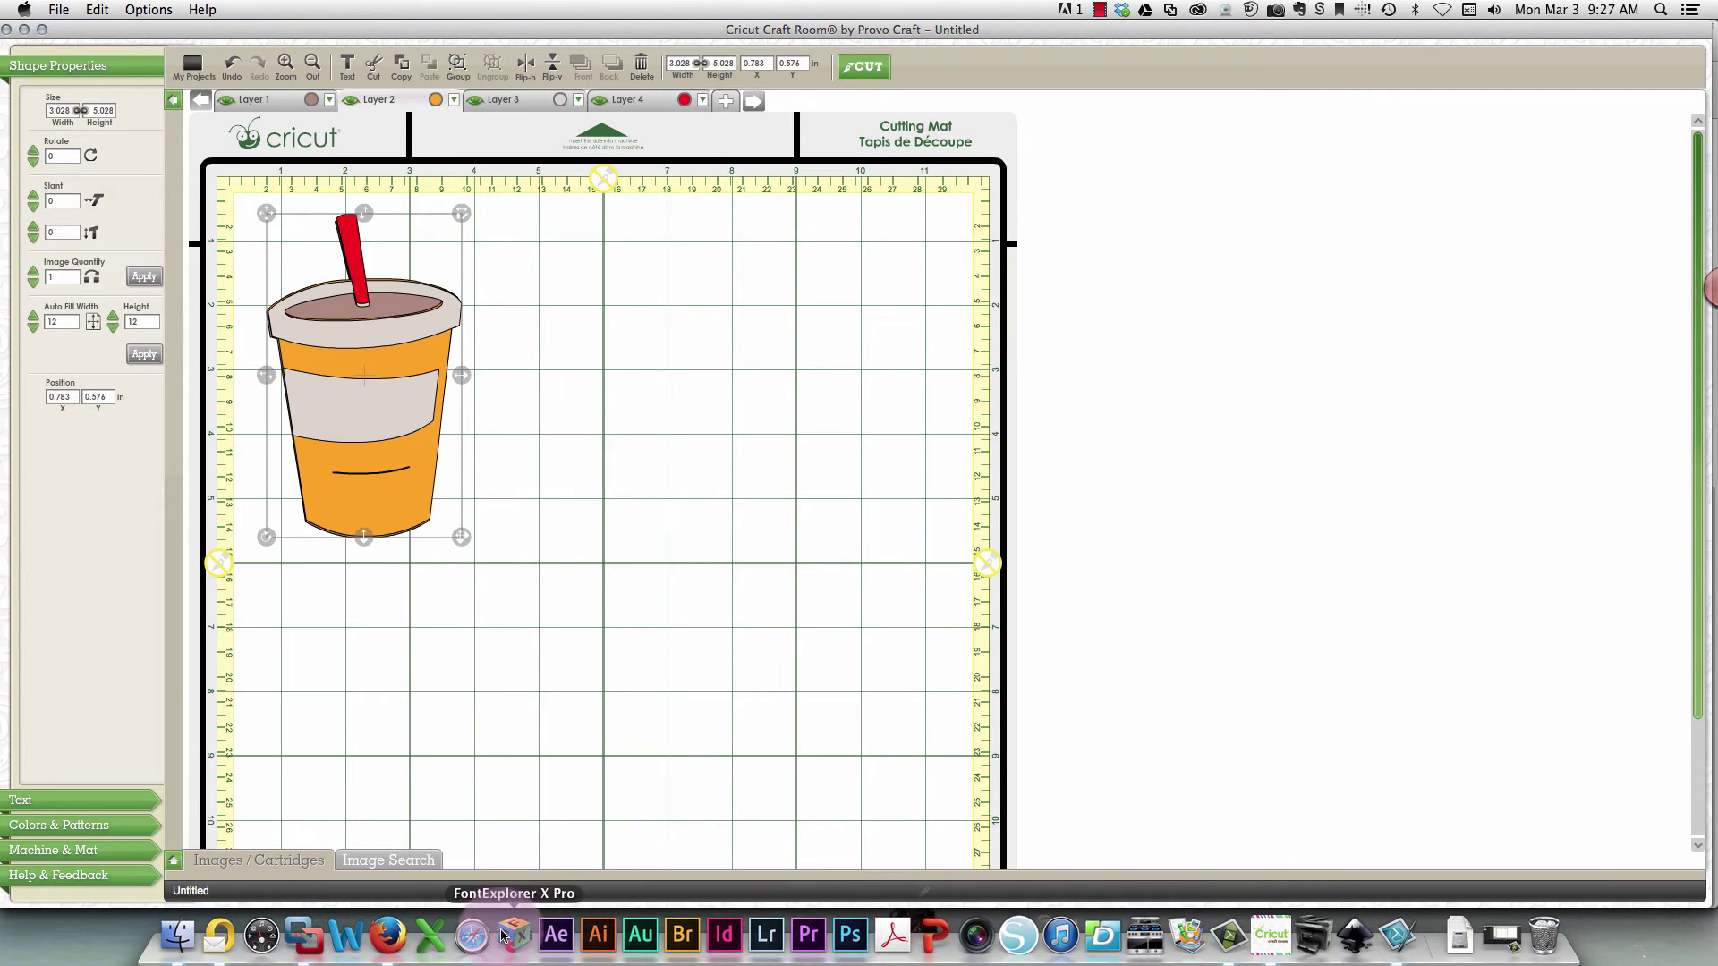
left_click(394, 941)
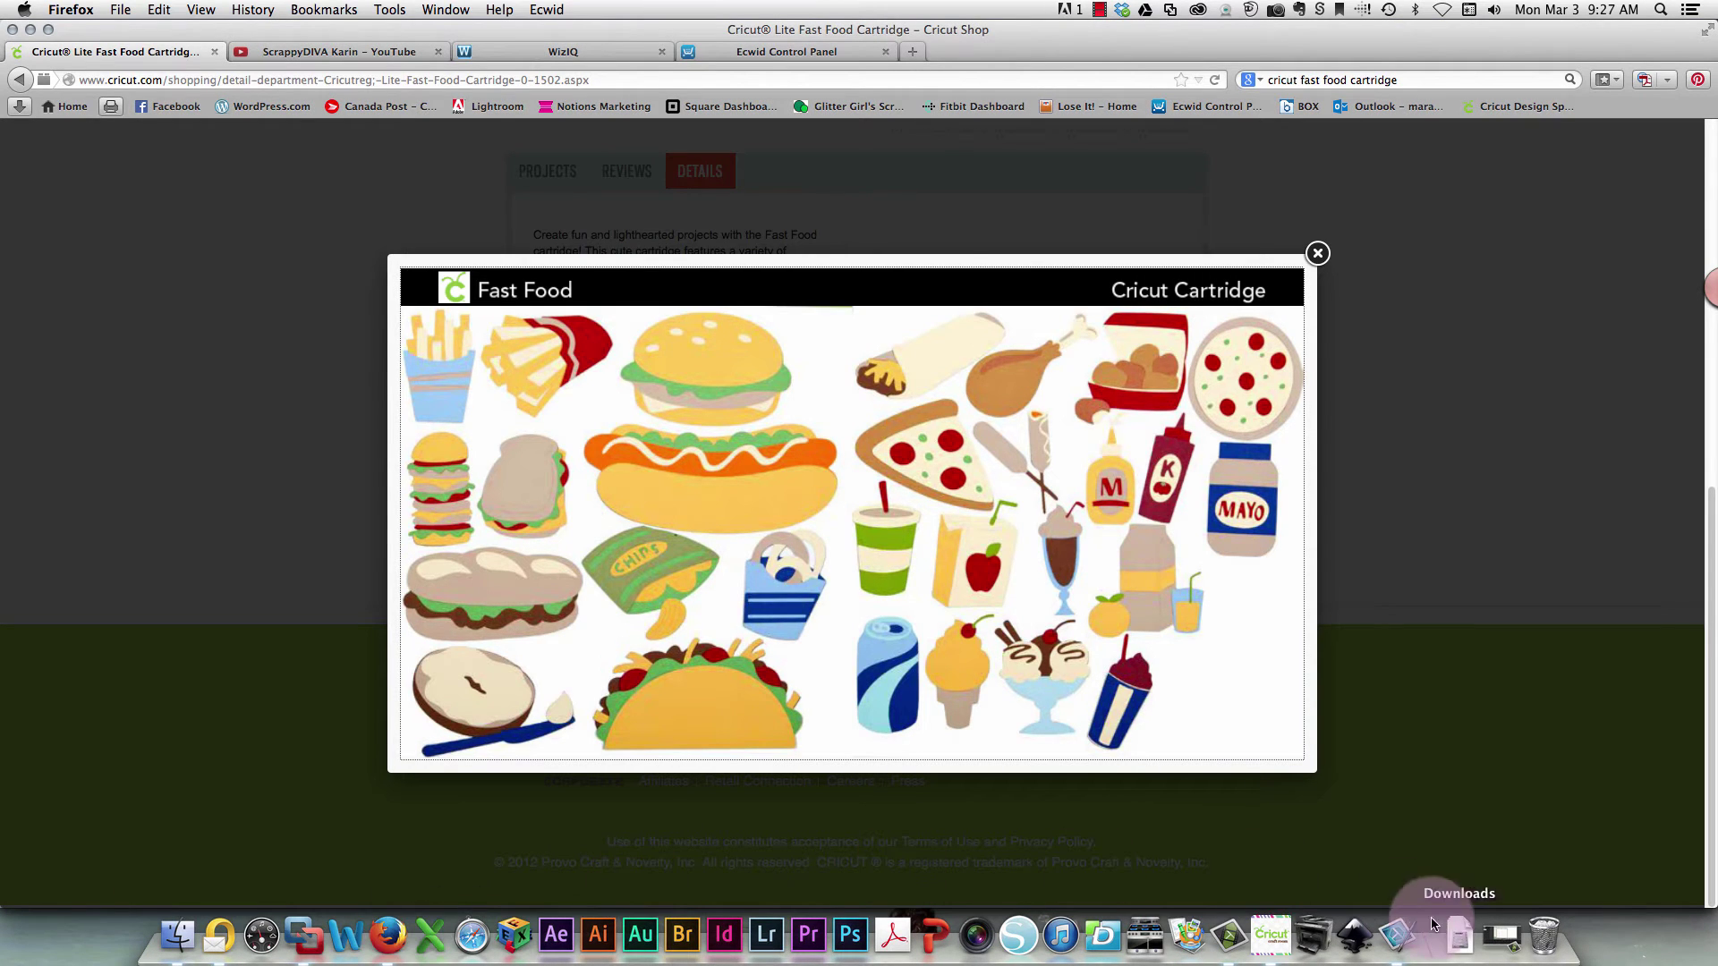
Change the Layer 2 cup colour from orange to the basic green.
left_click(1271, 935)
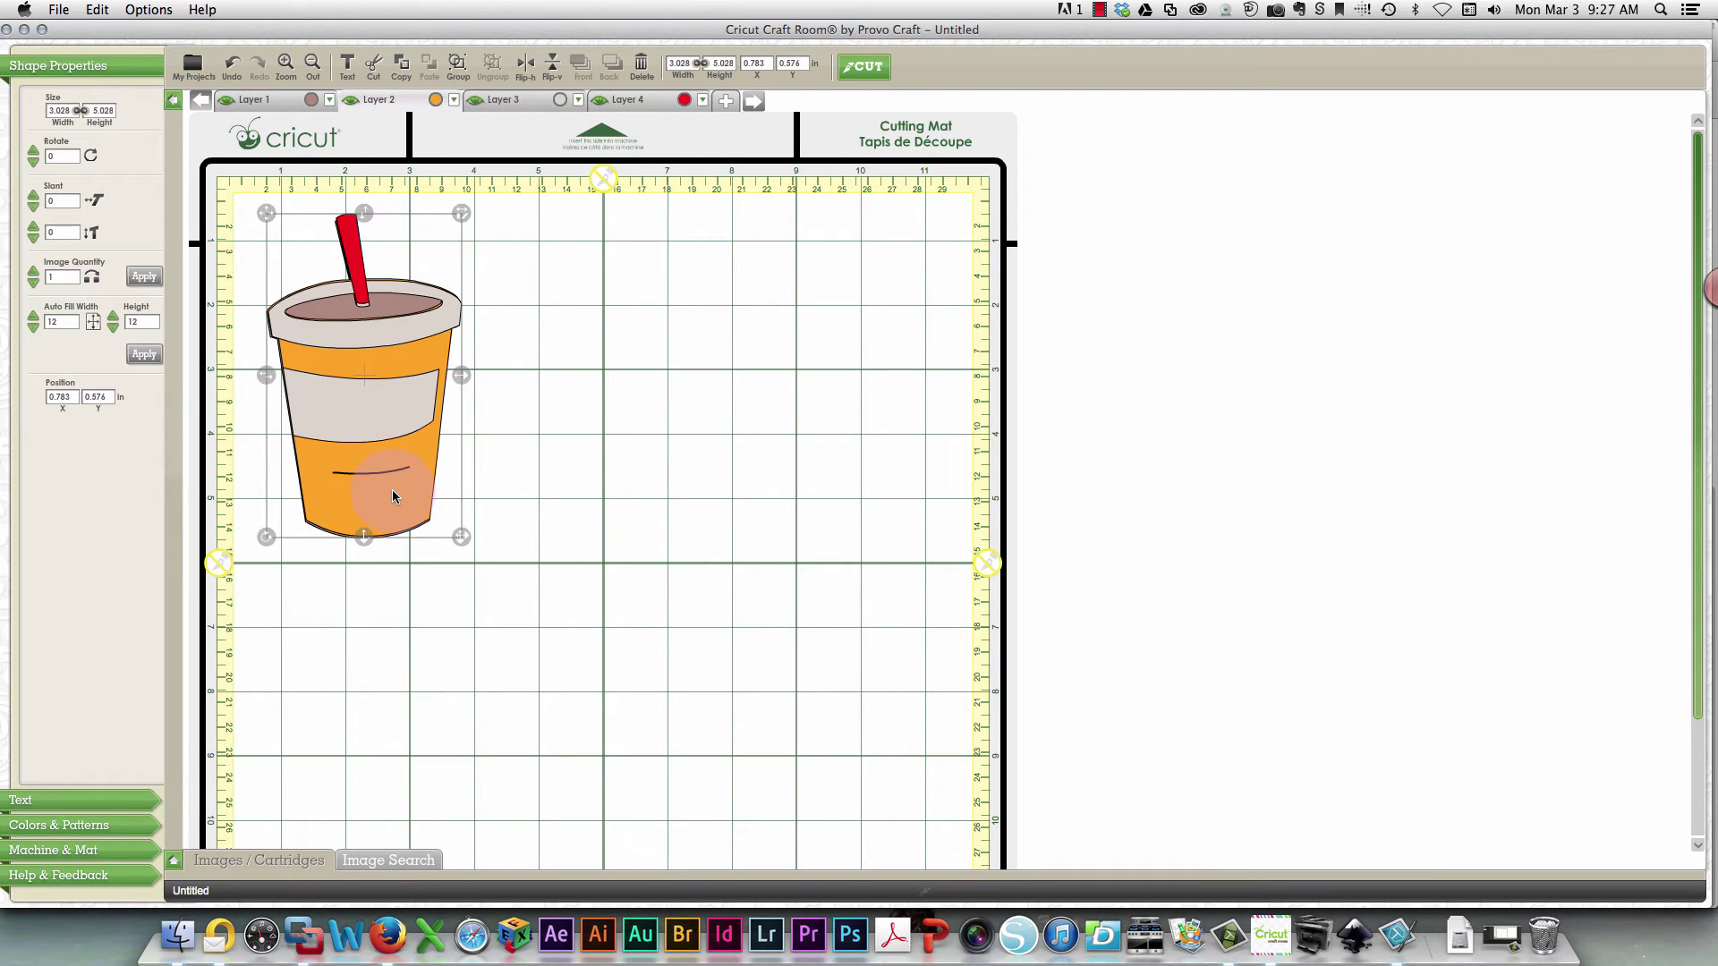
left_click(437, 100)
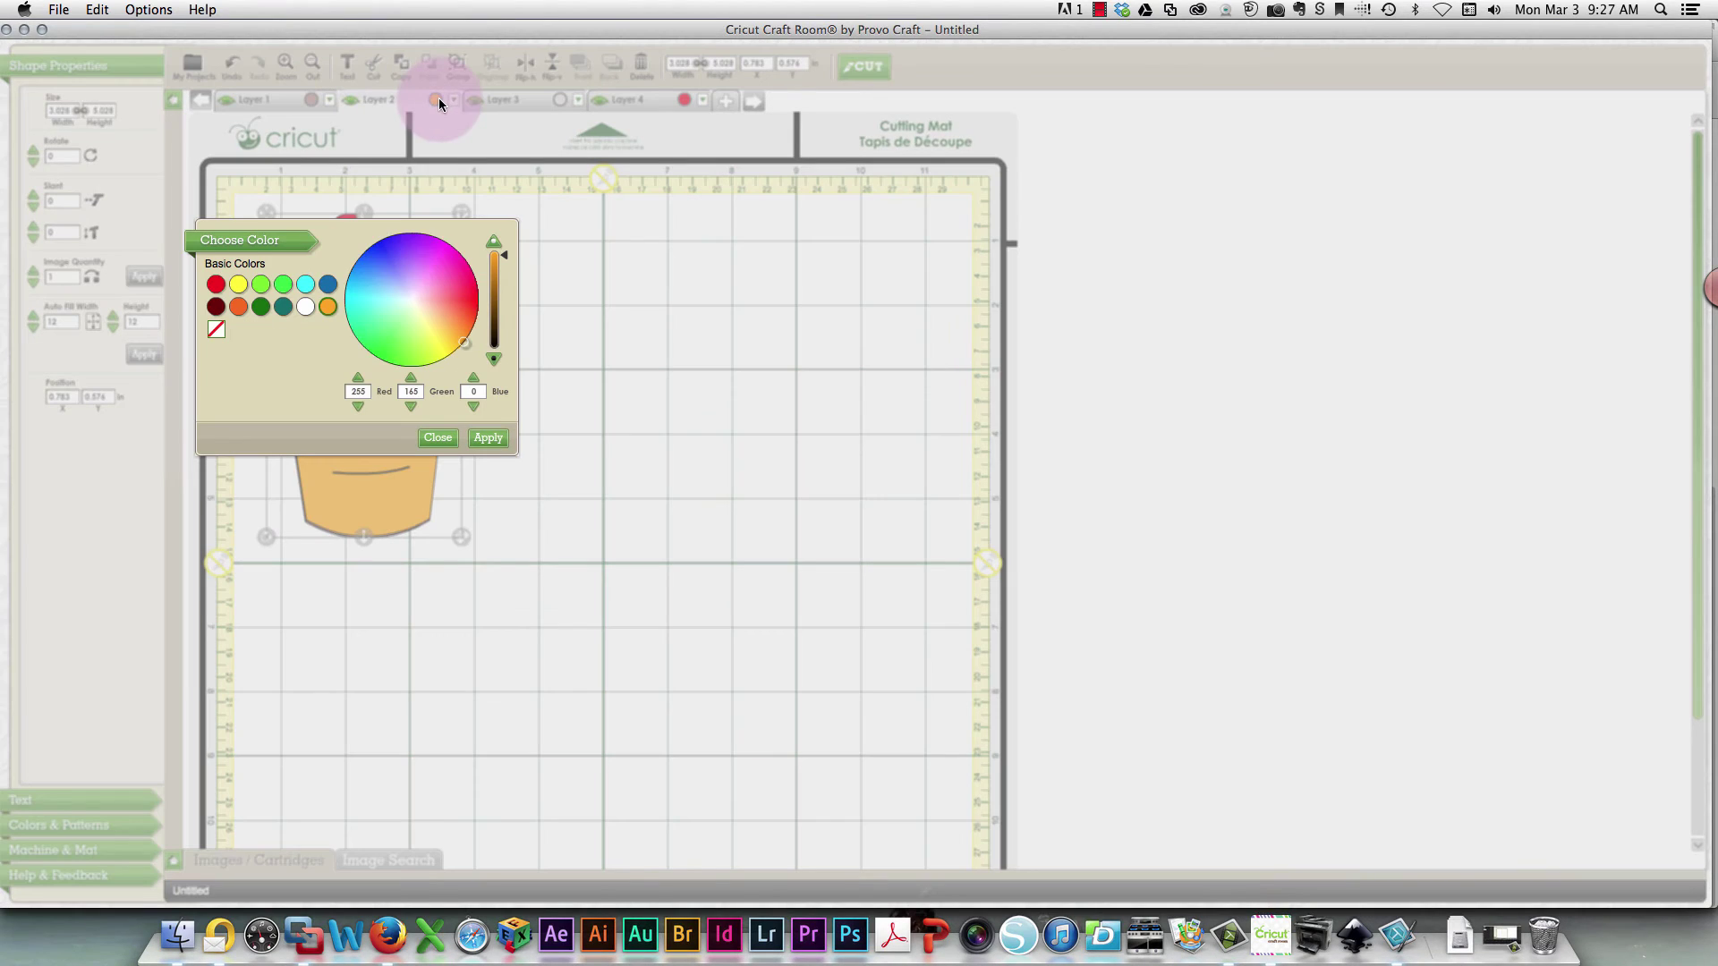
left_click(264, 306)
left_click(477, 440)
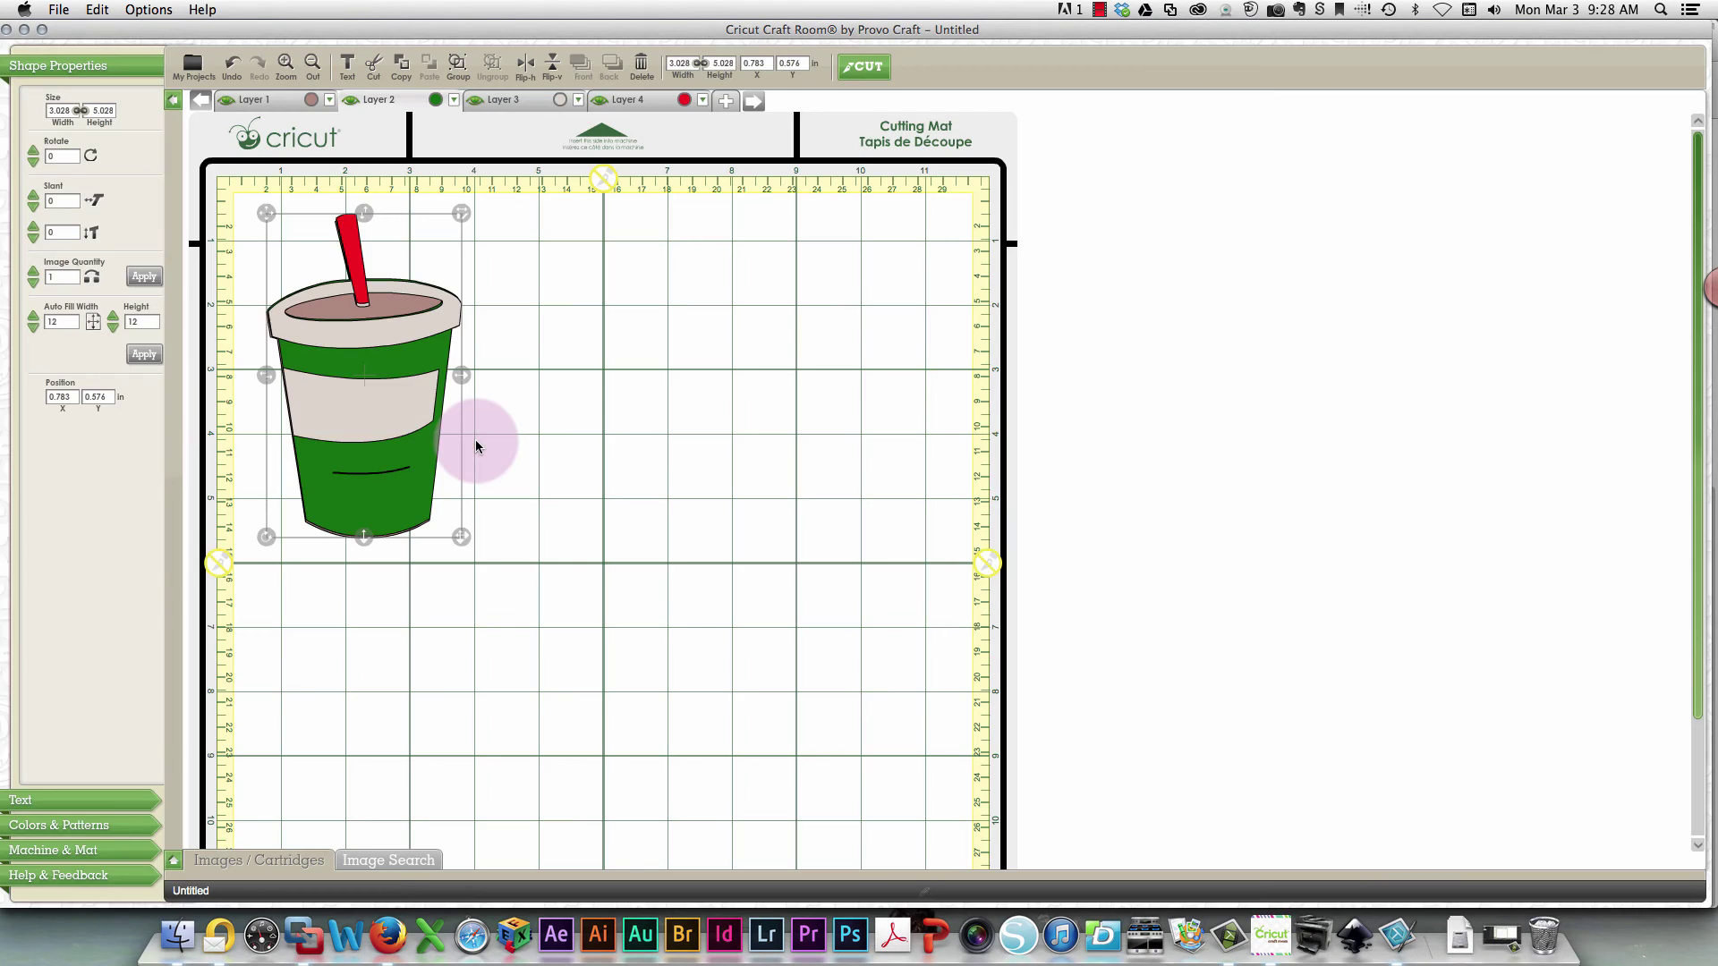
Move the layered cup to the right of the brown base cup.
left_click_drag(385, 435, 646, 439)
left_click(797, 453)
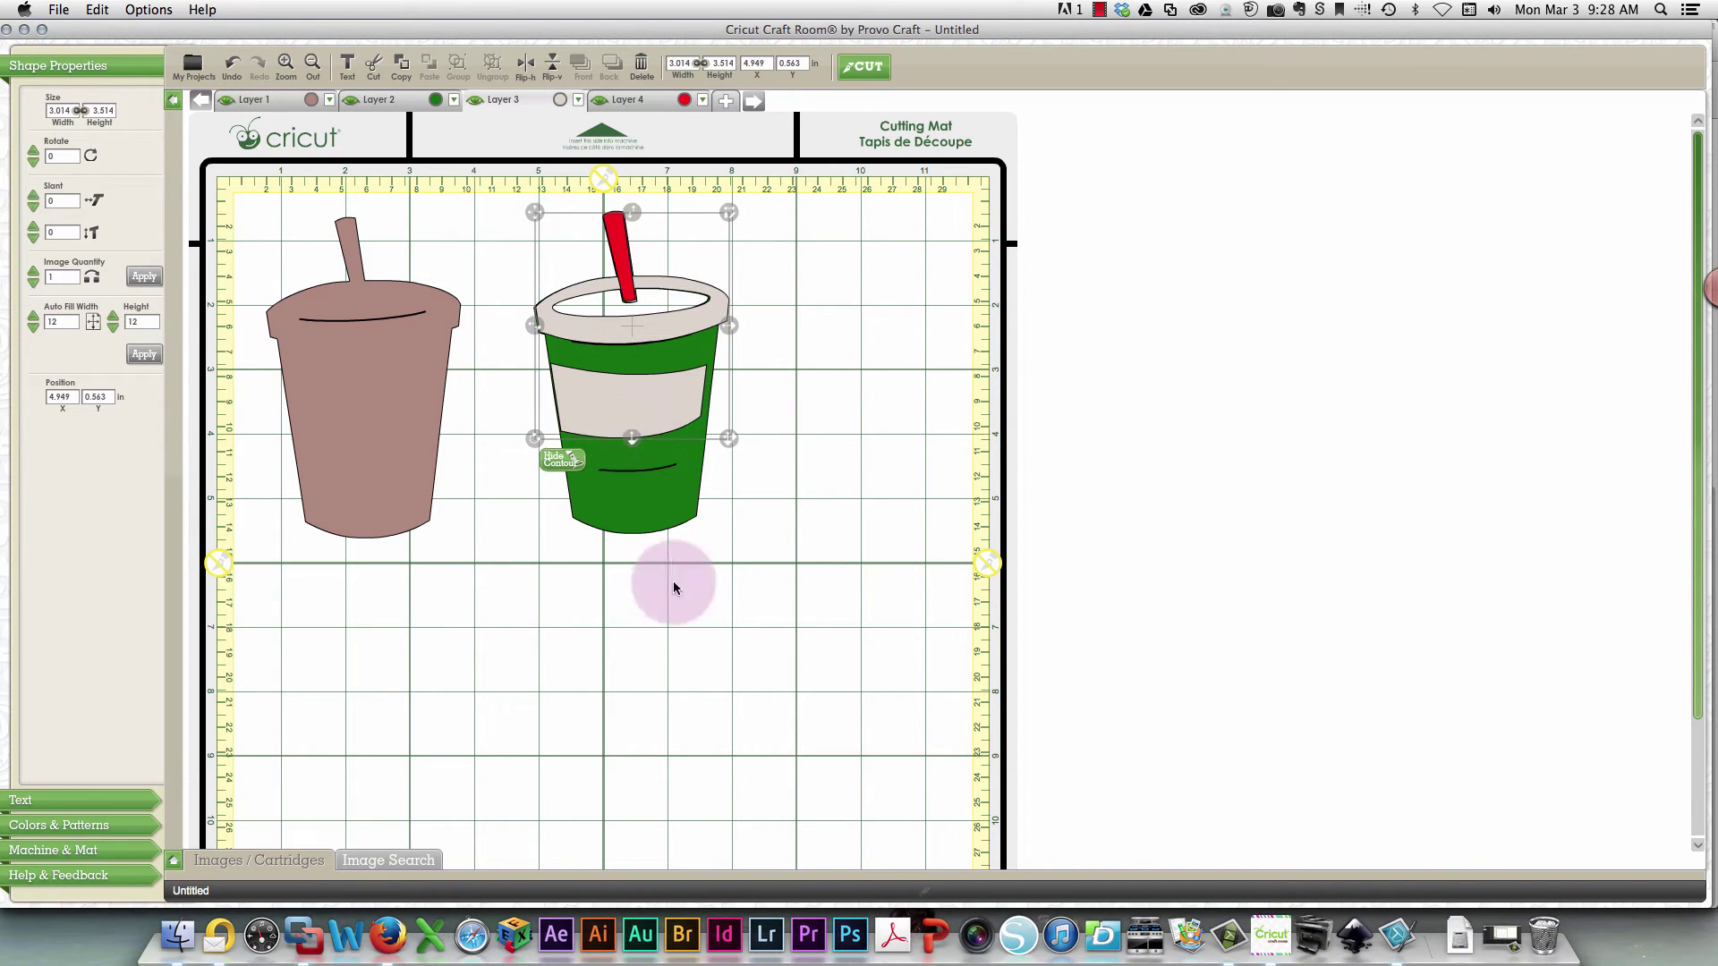
left_click(391, 938)
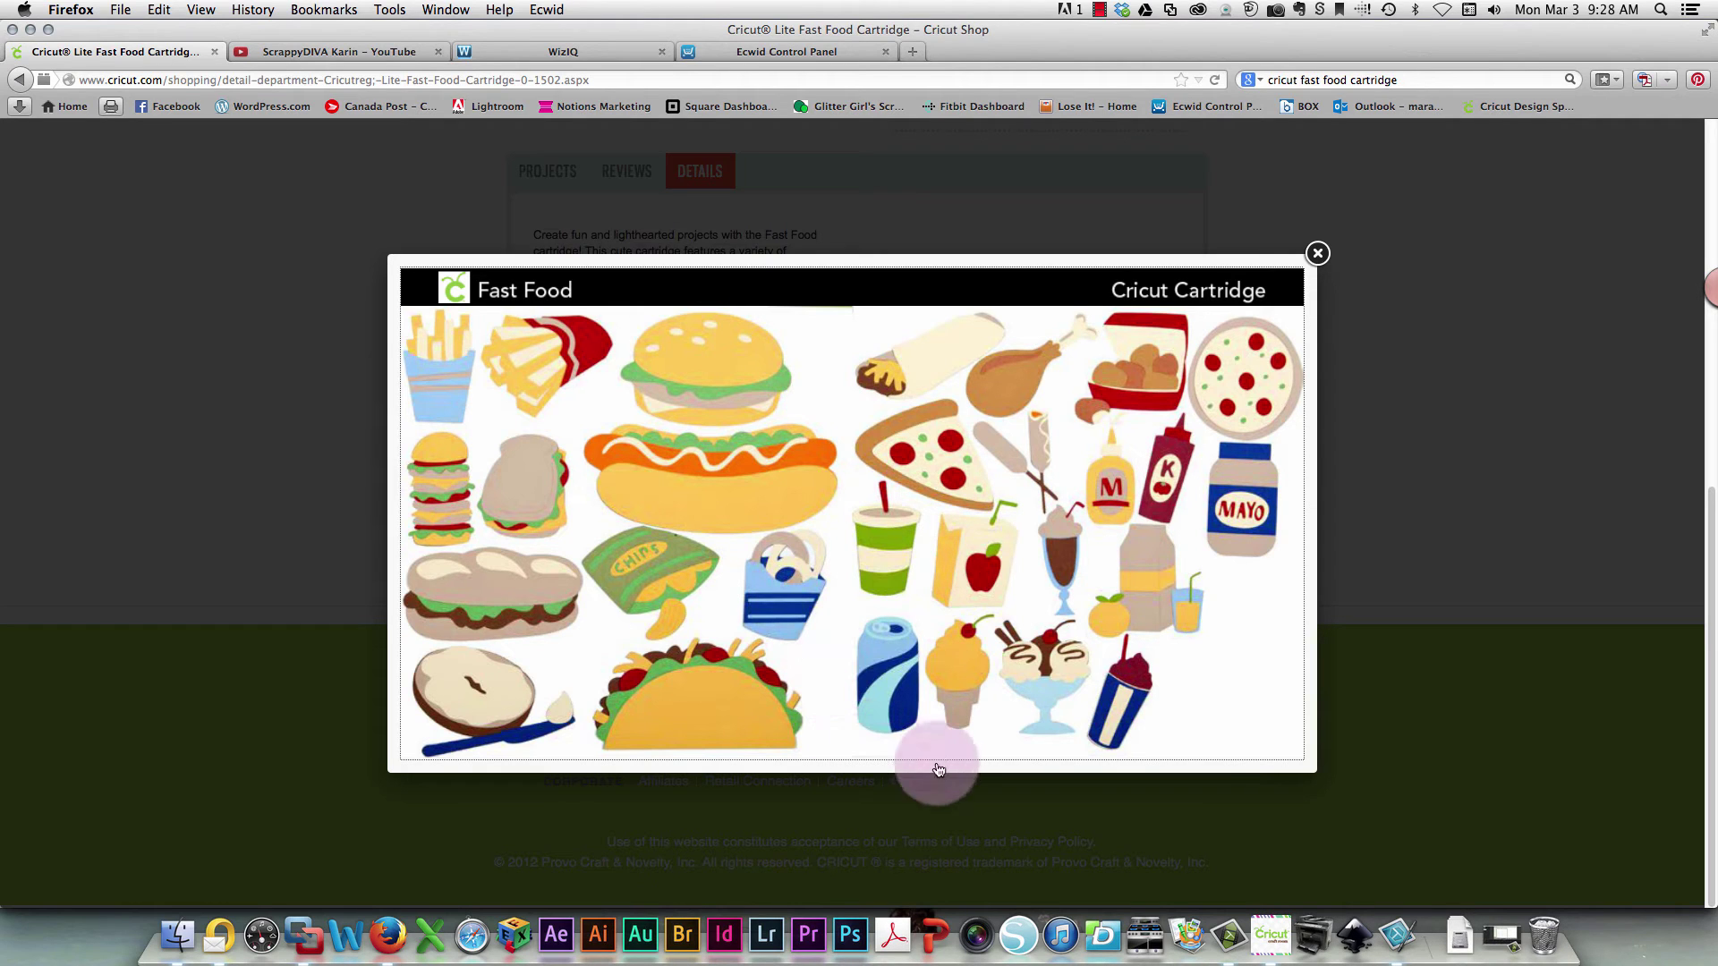
left_click(1312, 927)
left_click(598, 383)
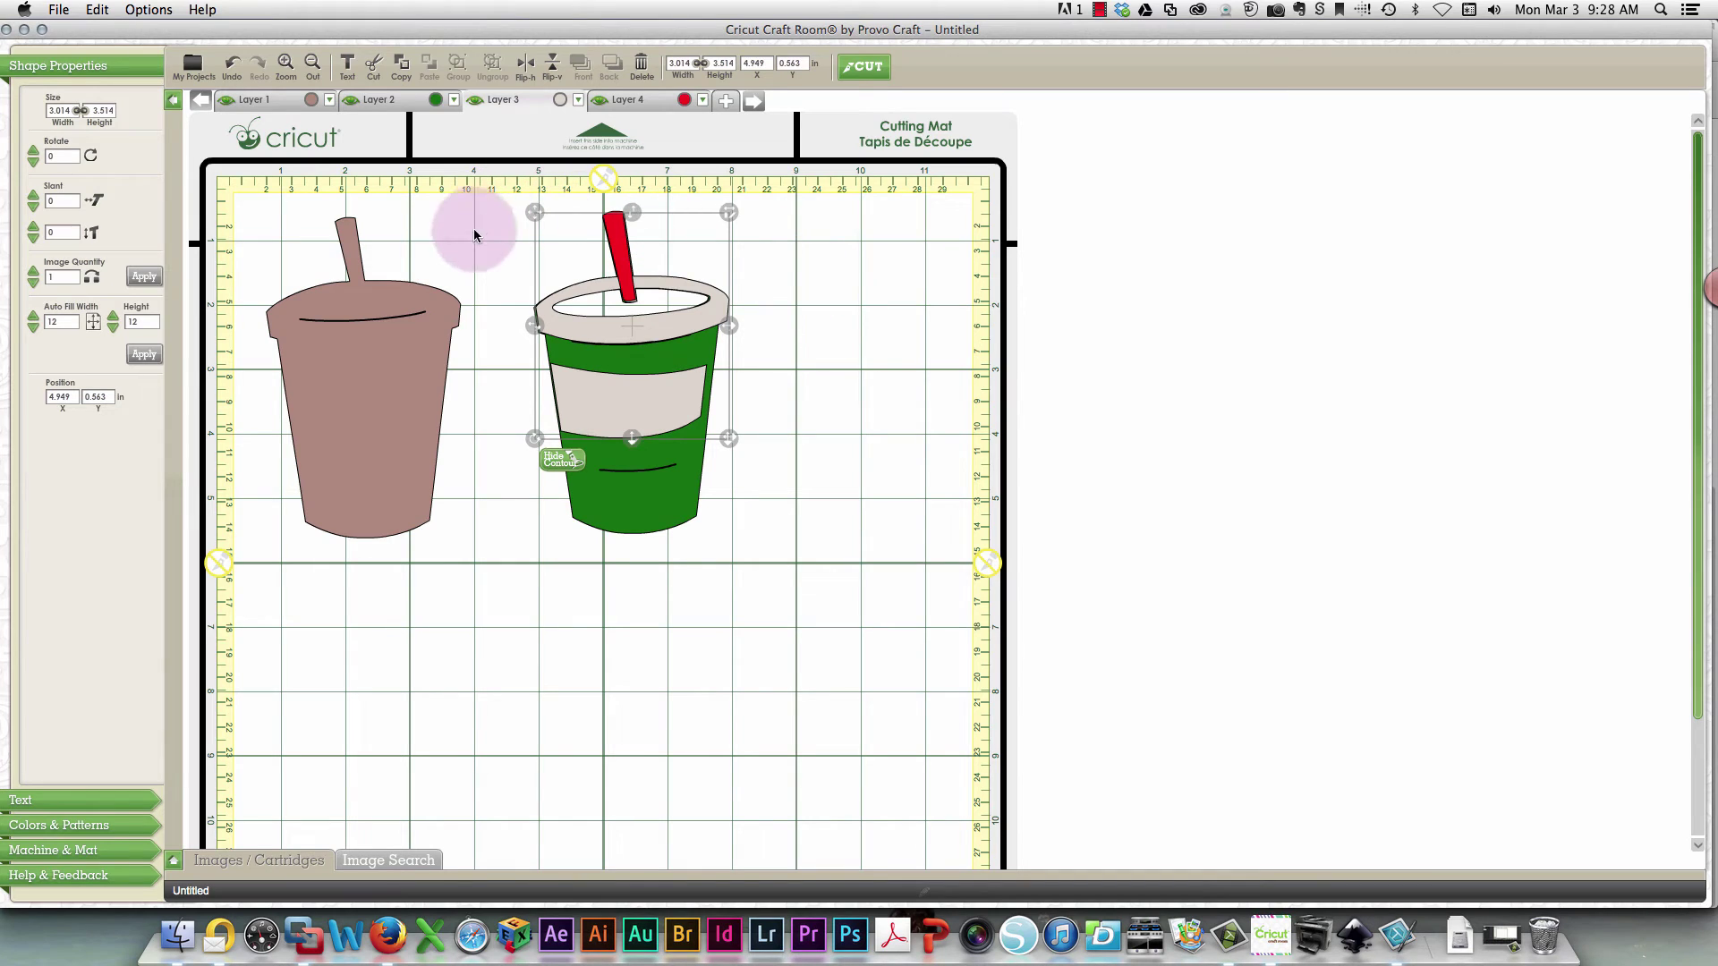
Move the beige lid-and-band piece to the upper right and the green cup to the lower left.
left_click_drag(613, 347, 841, 597)
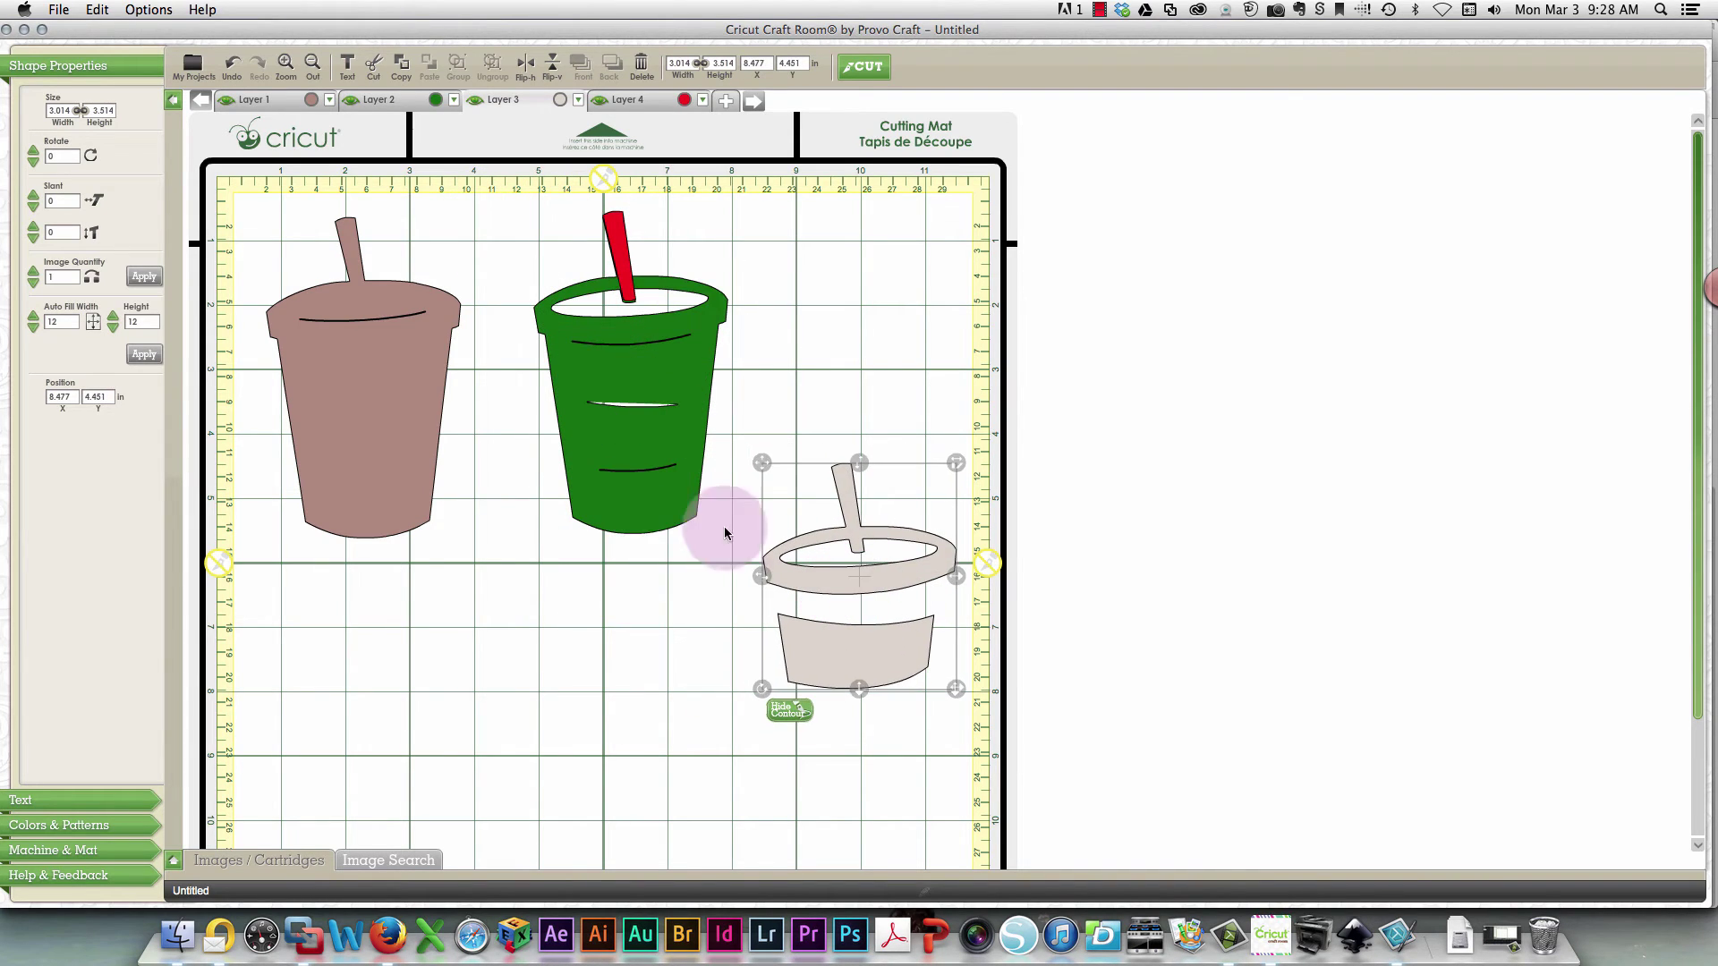
left_click(574, 588)
left_click_drag(574, 588, 466, 796)
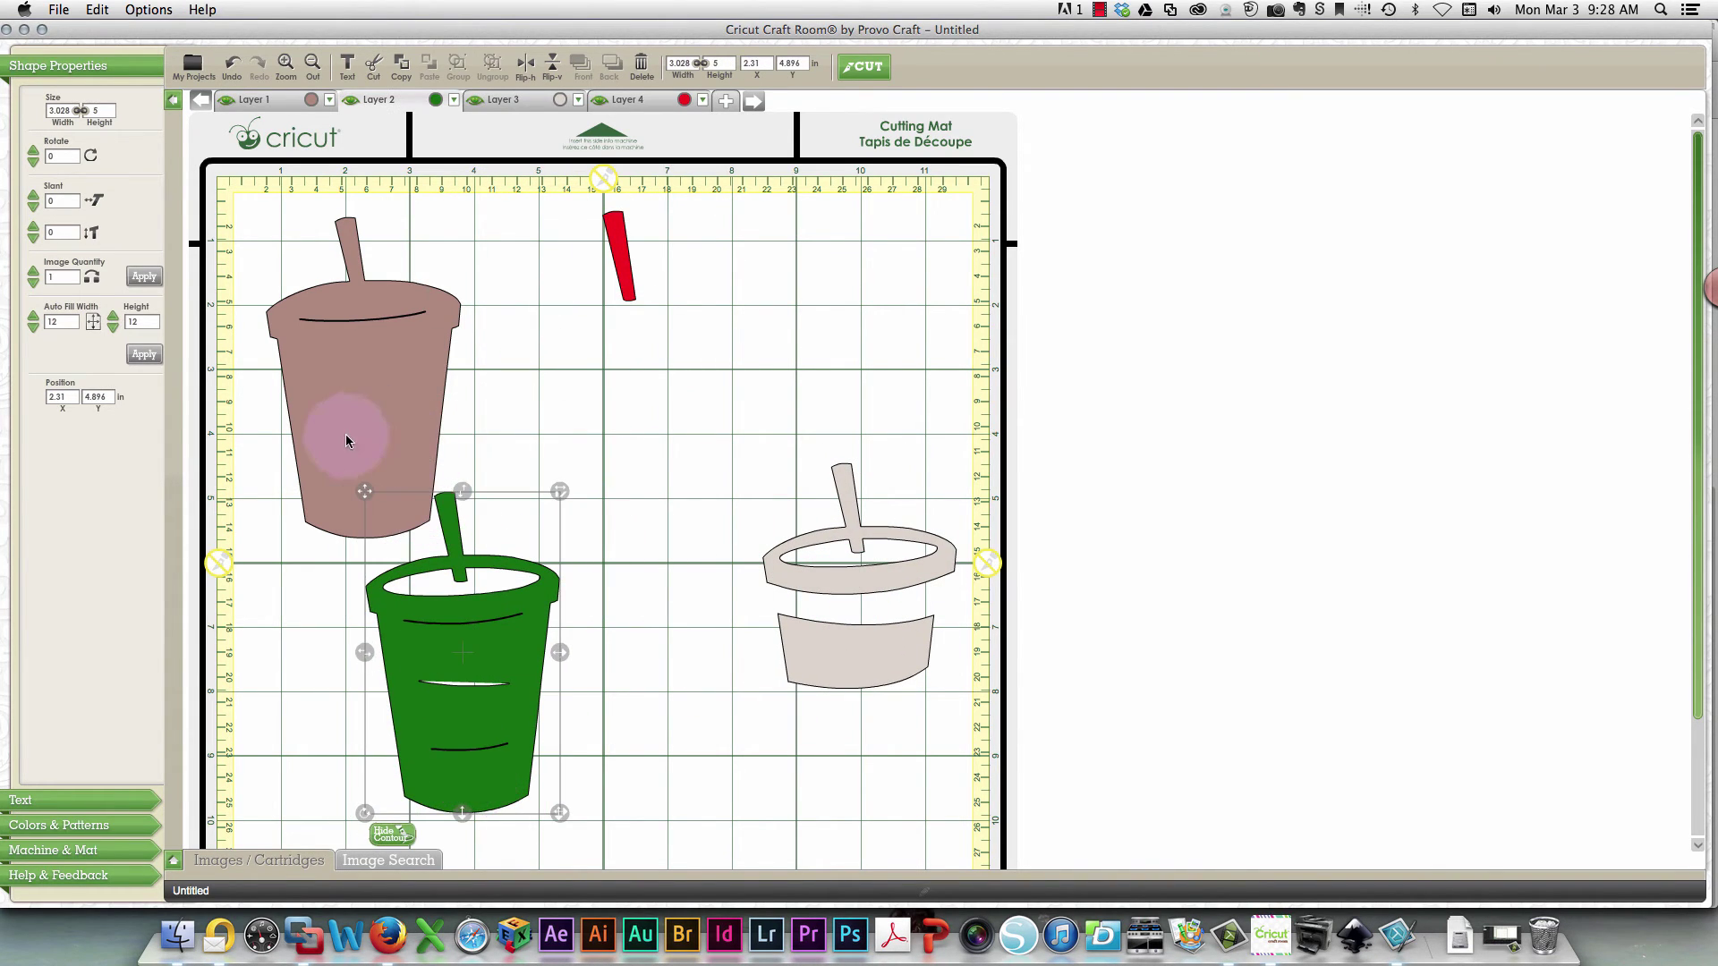
mouse_move(345, 433)
left_mouse_down()
mouse_move(347, 452)
mouse_move(341, 435)
left_mouse_up()
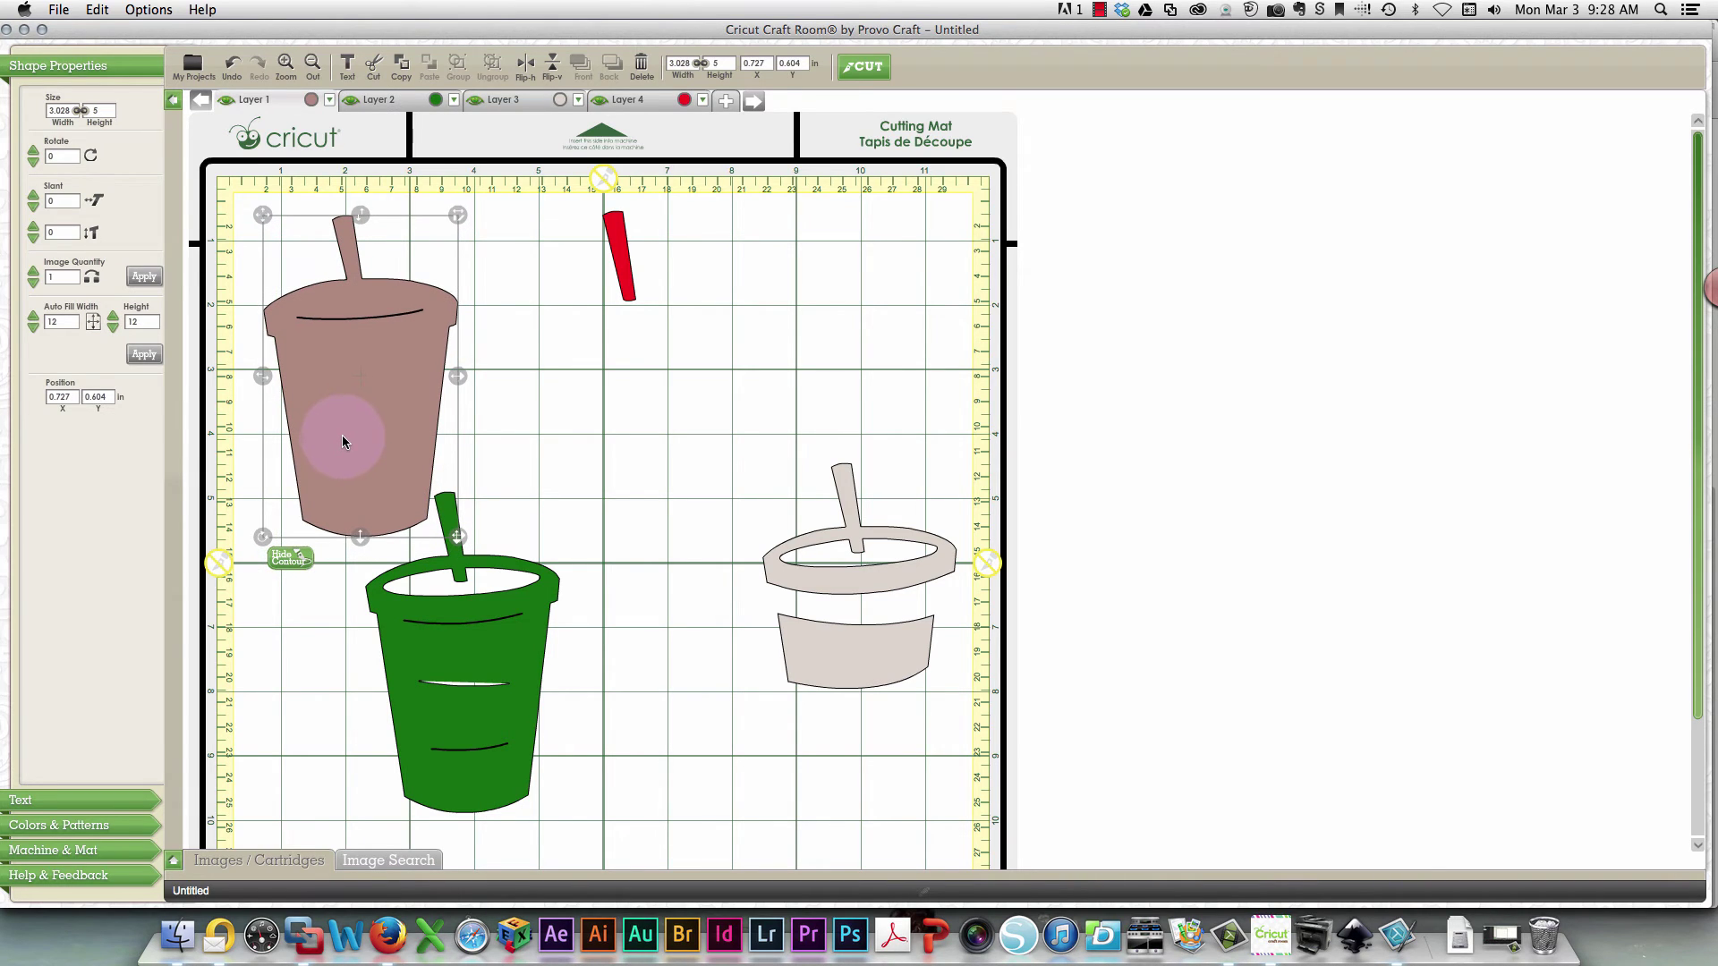
left_click_drag(809, 667, 805, 423)
Move the red straw to the bottom-right corner of the mat.
scroll(752, 487, "down", 1)
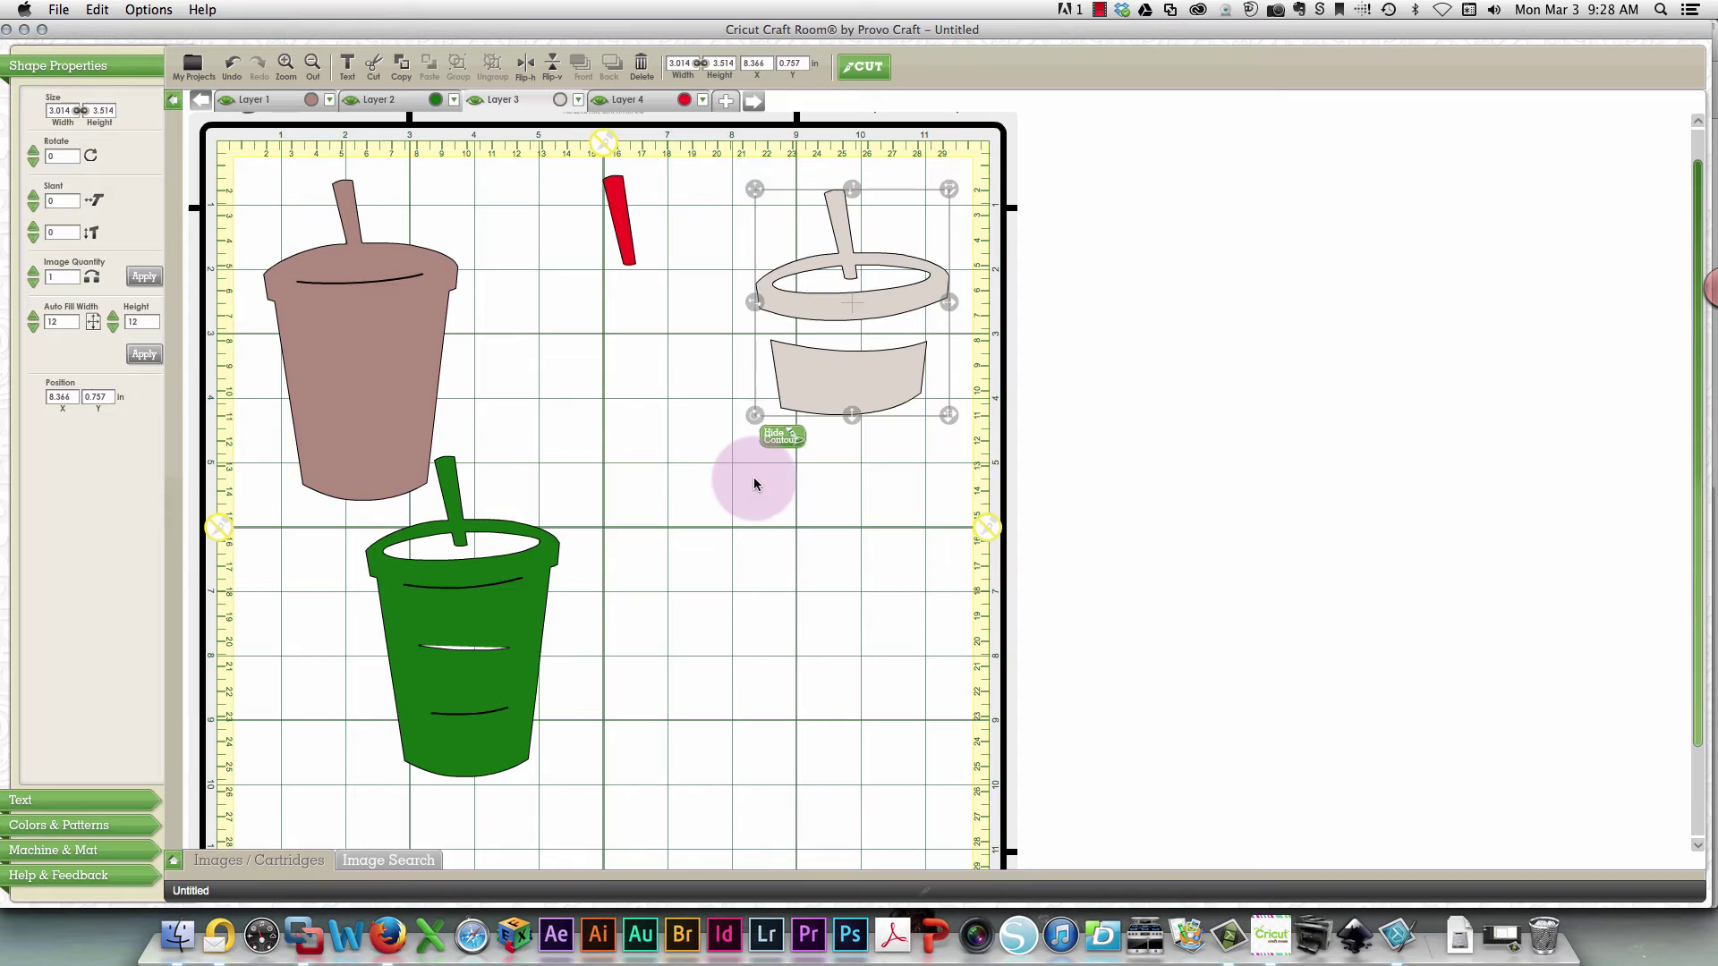
scroll(590, 570, "down", 3)
left_click_drag(457, 680, 367, 737)
left_click(626, 136)
left_click_drag(650, 187, 906, 750)
left_click(649, 600)
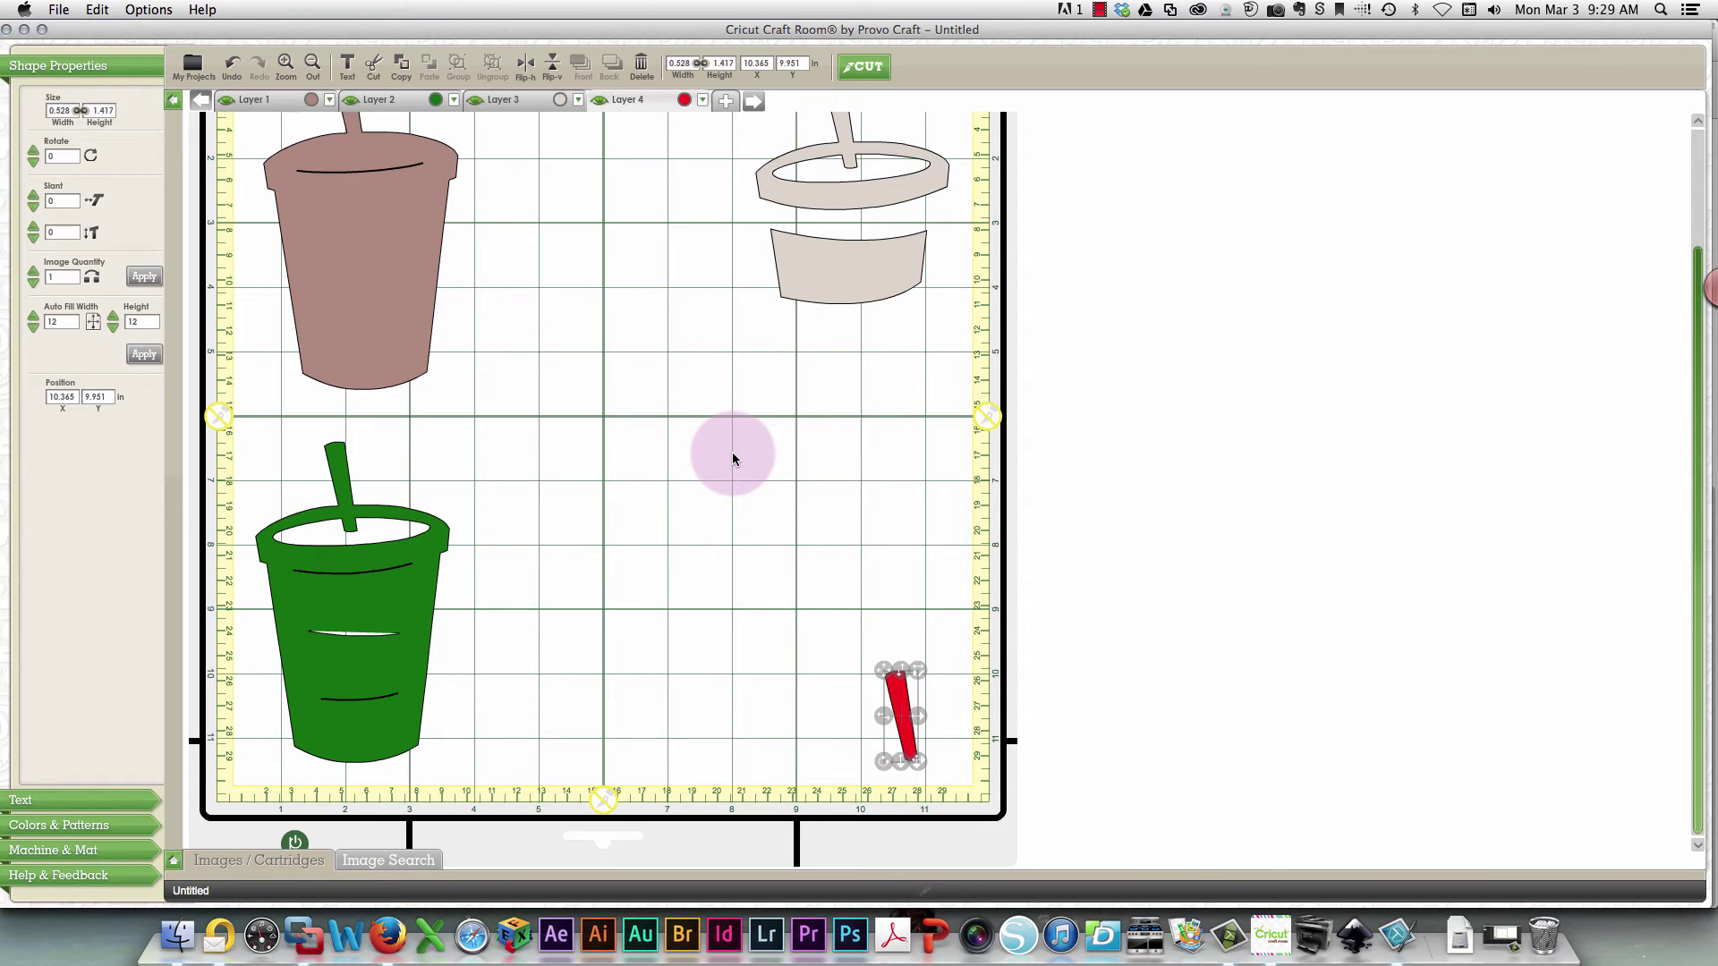
Recolour the Layer 2 cup from green to plum purple using the layer's Color option.
left_click(359, 667)
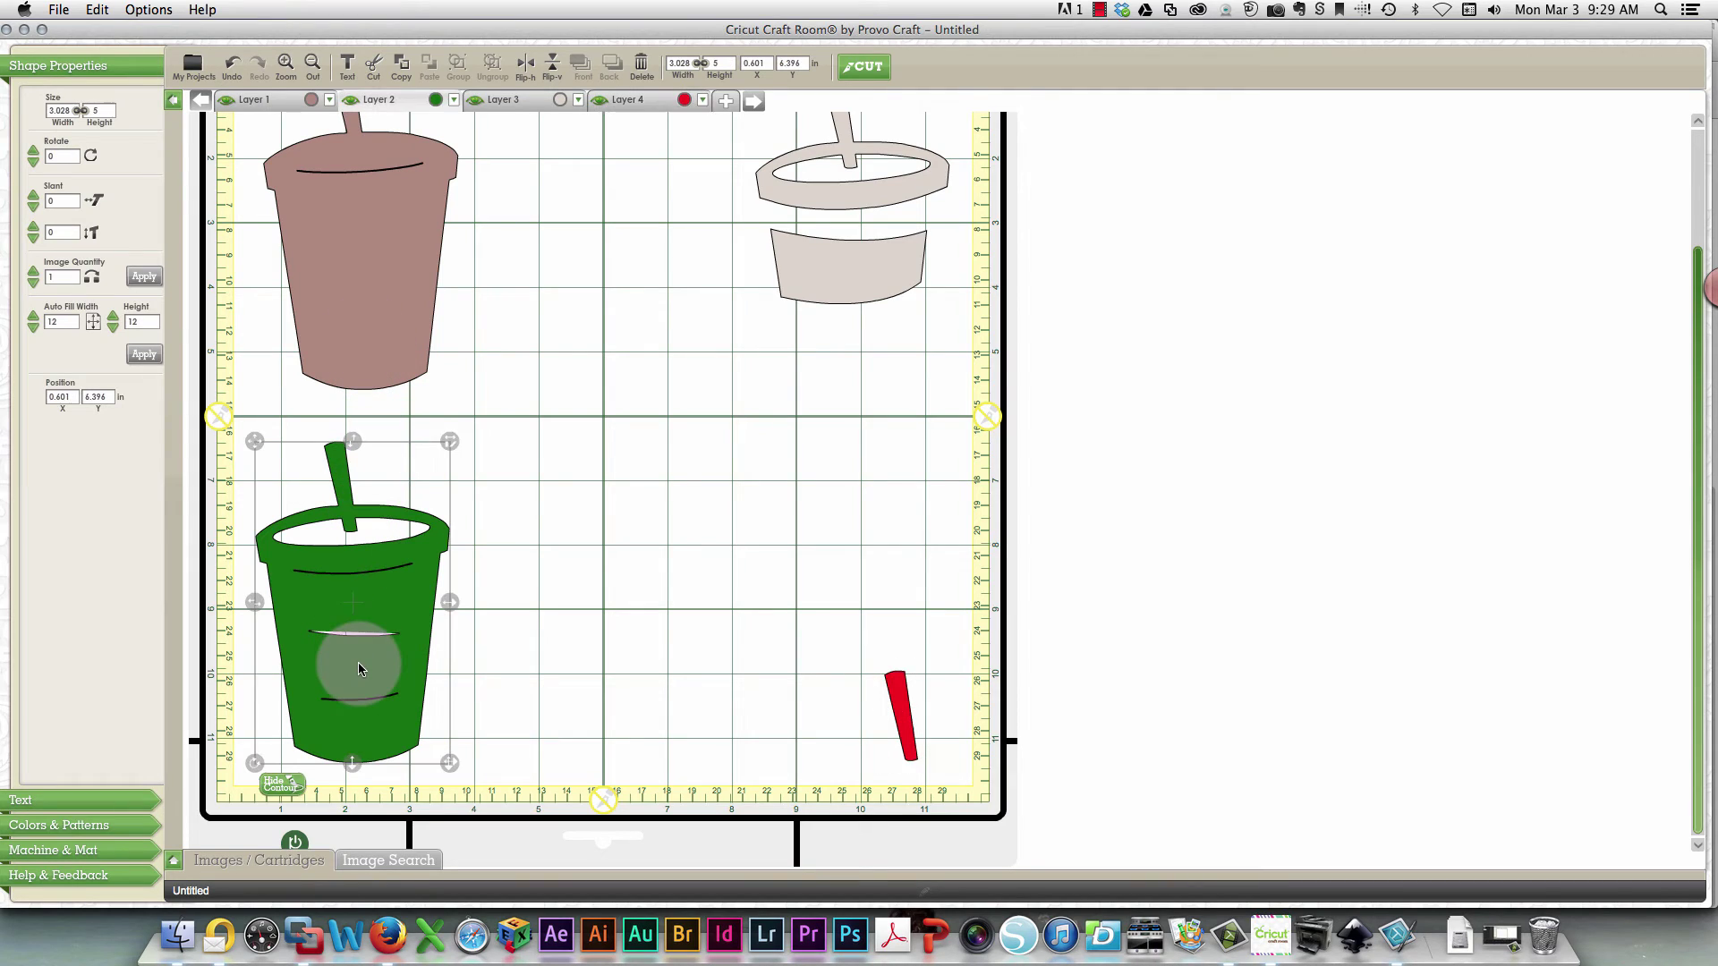
left_click(454, 100)
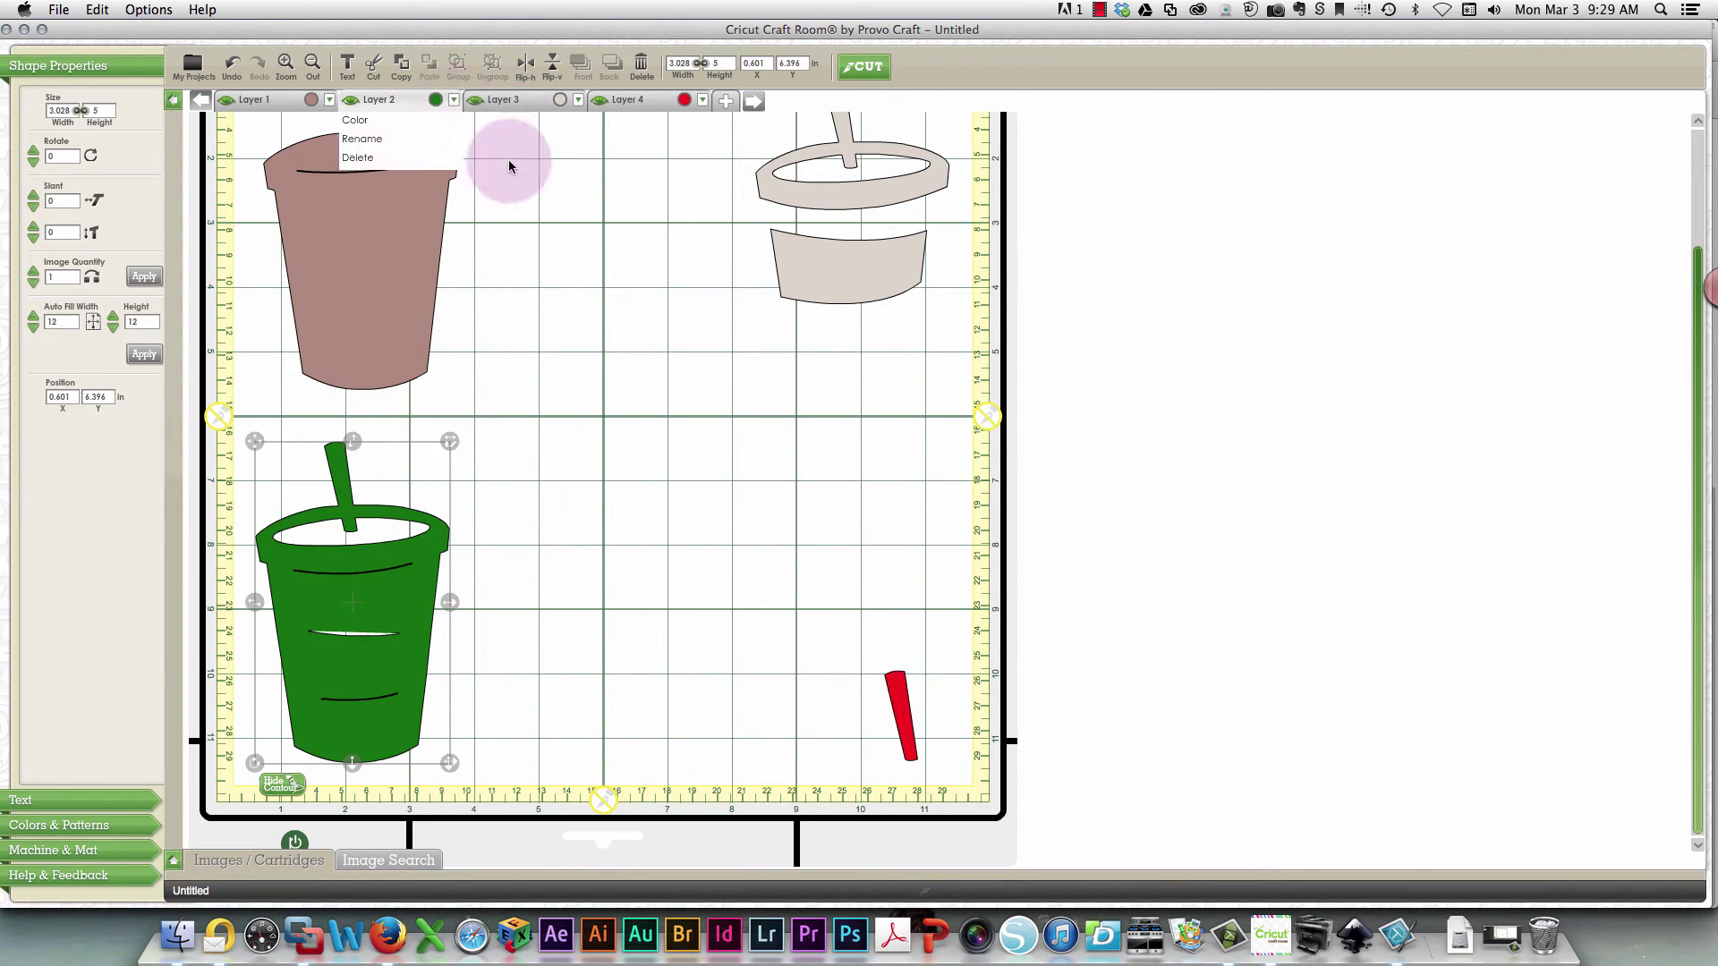
left_click(433, 118)
left_click(450, 272)
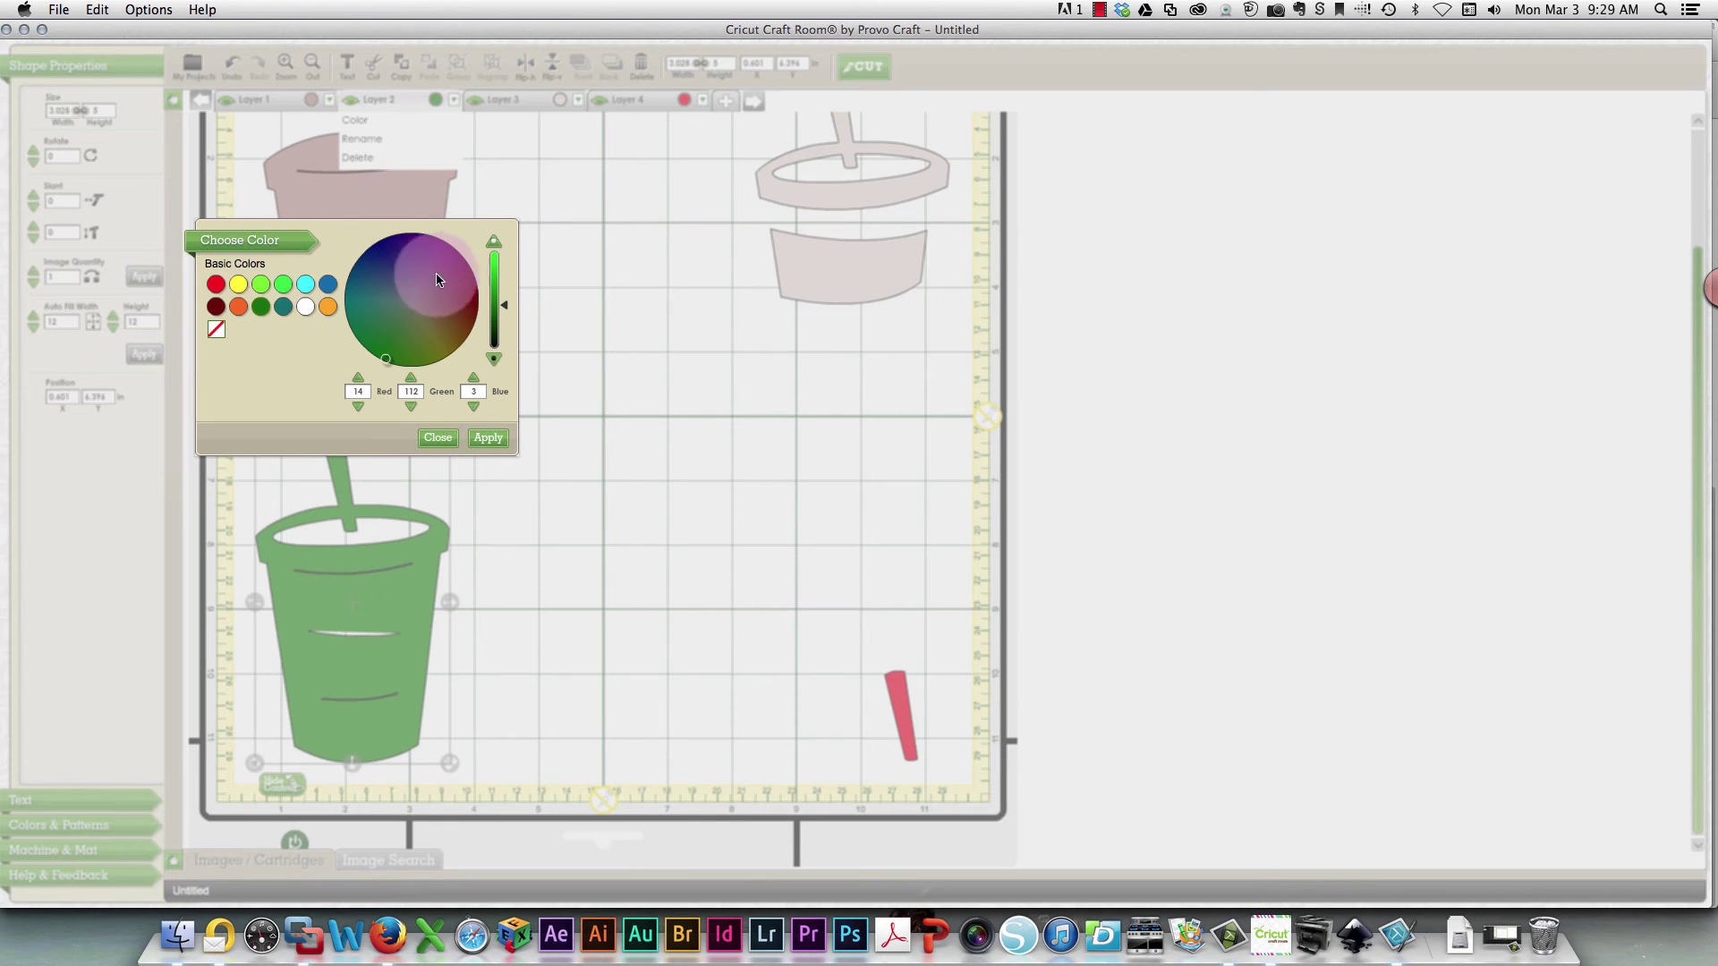
left_click(469, 394)
left_click(490, 315)
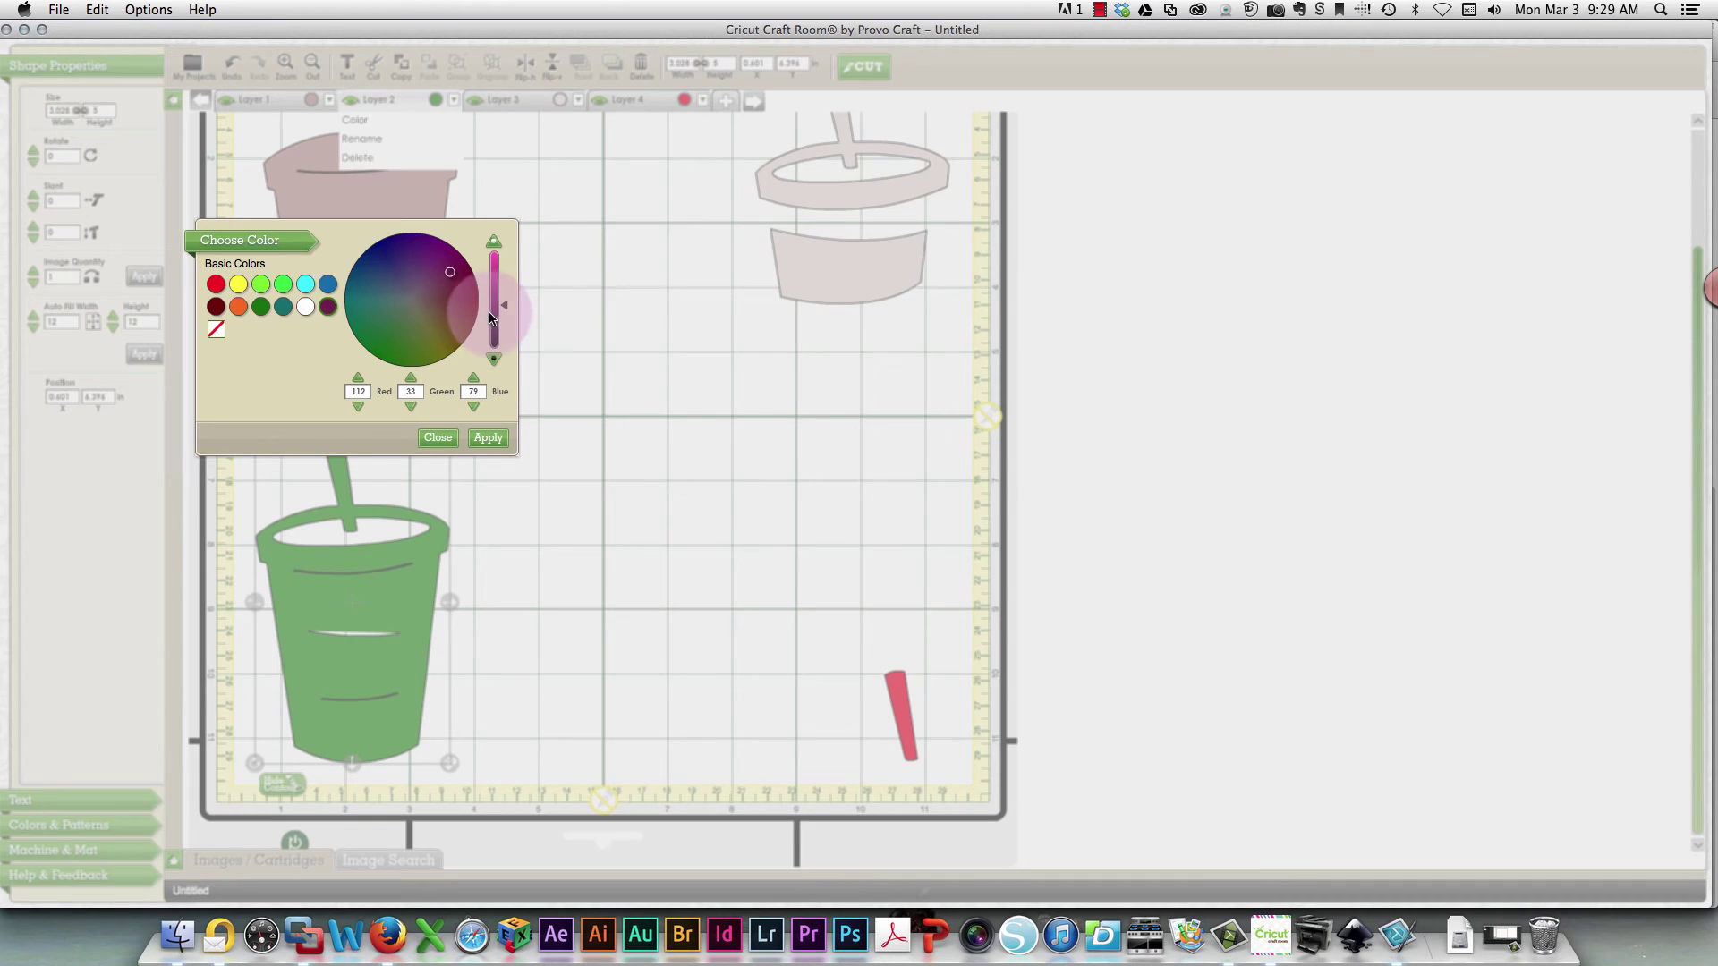
left_click(485, 439)
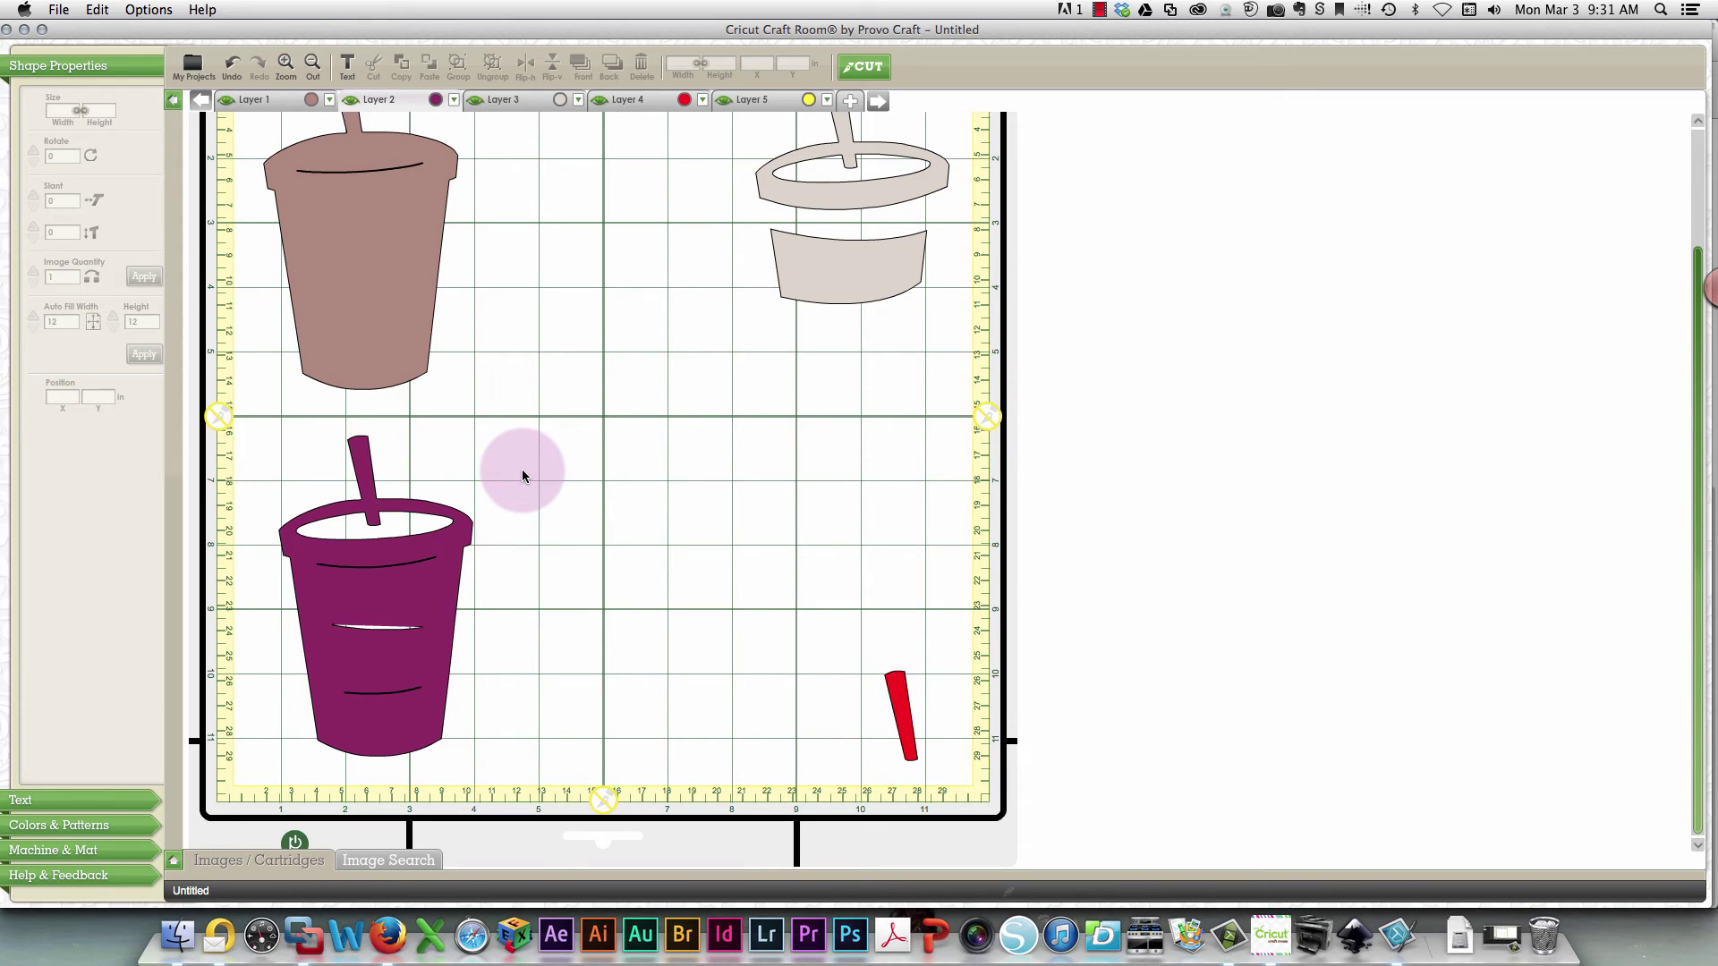
left_click(425, 597)
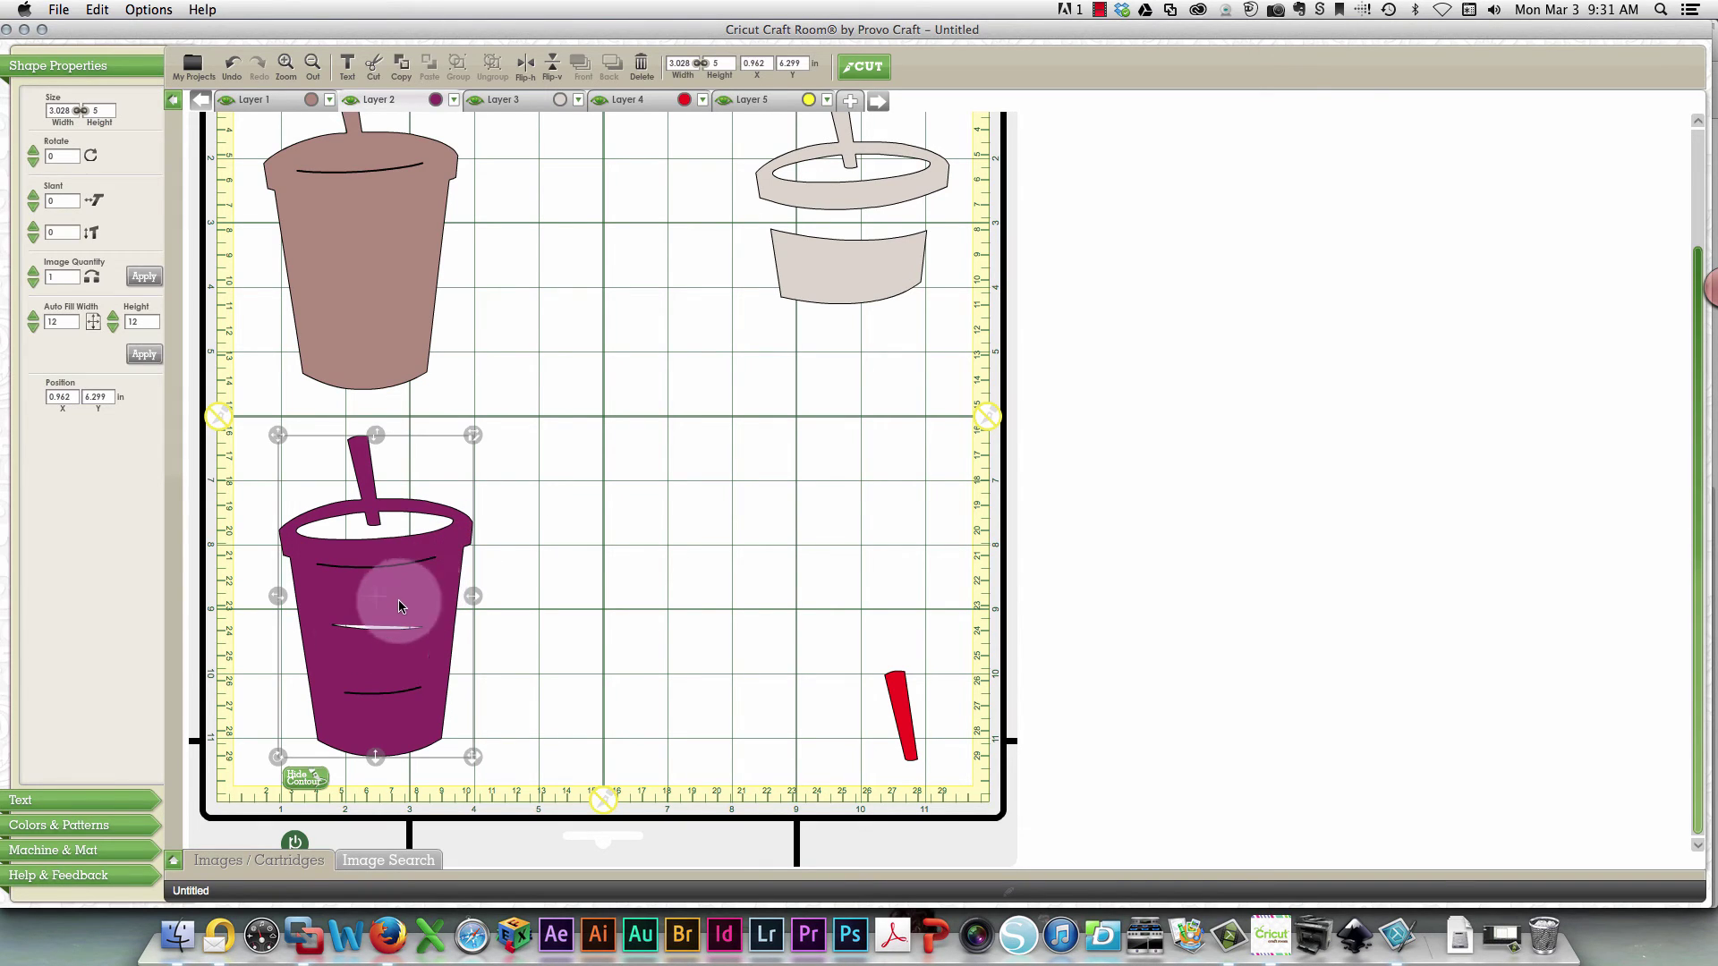
left_click(304, 779)
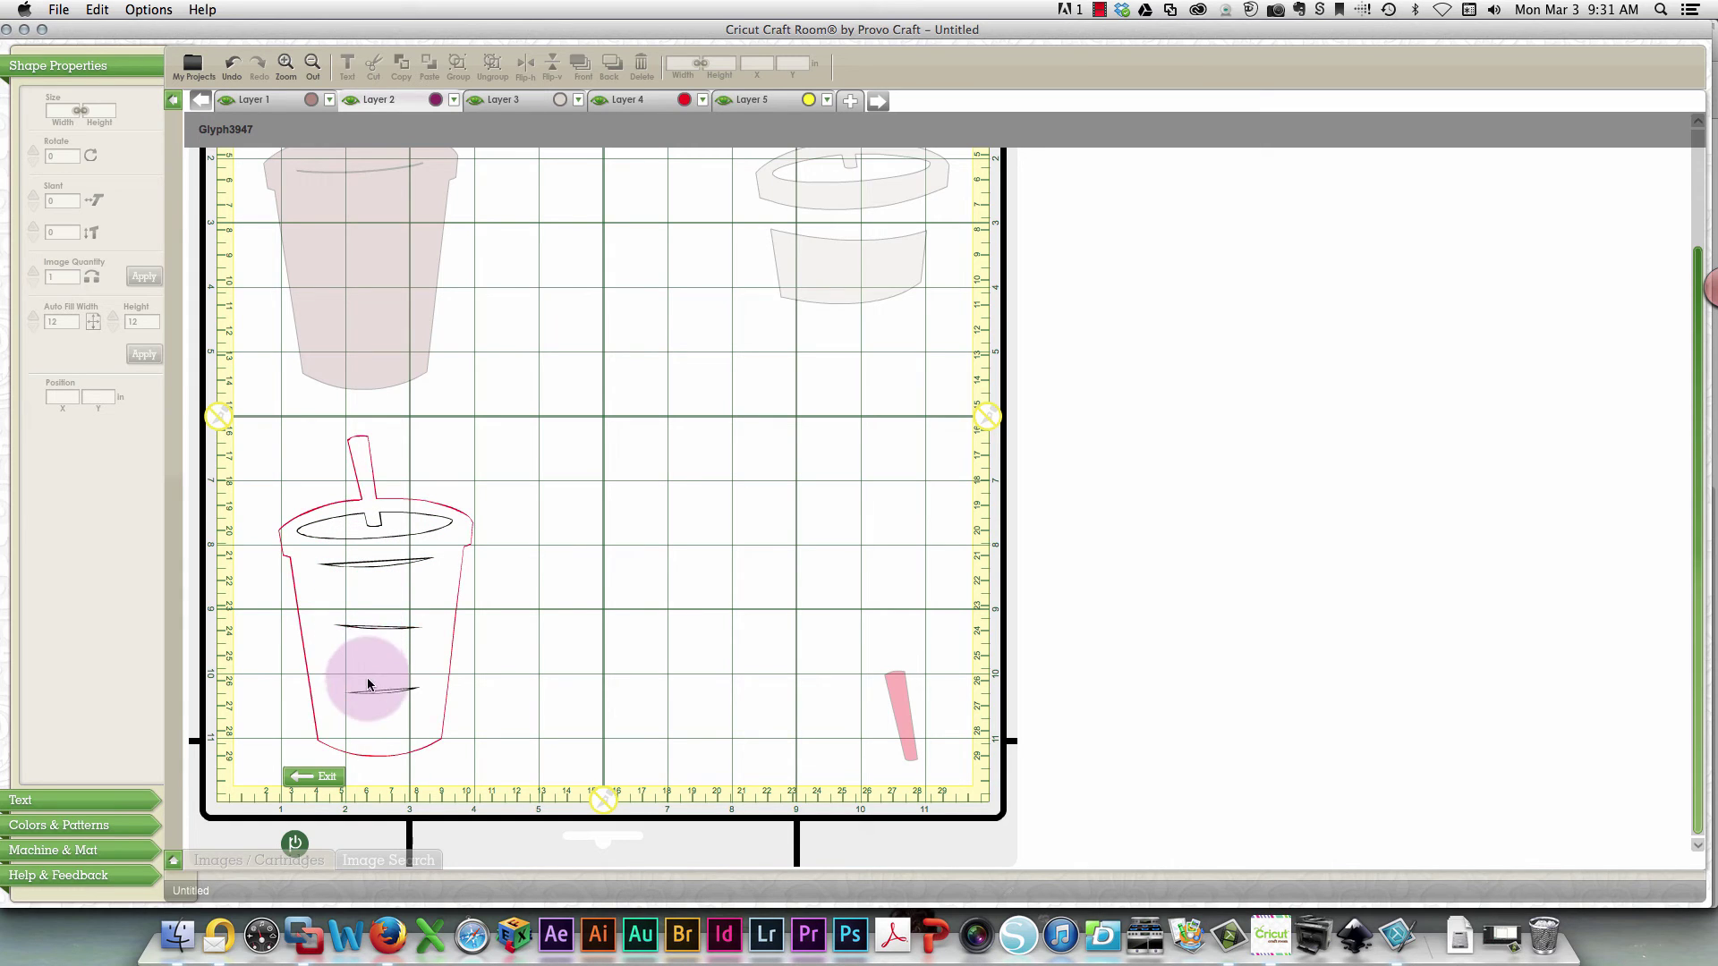
left_click(390, 560)
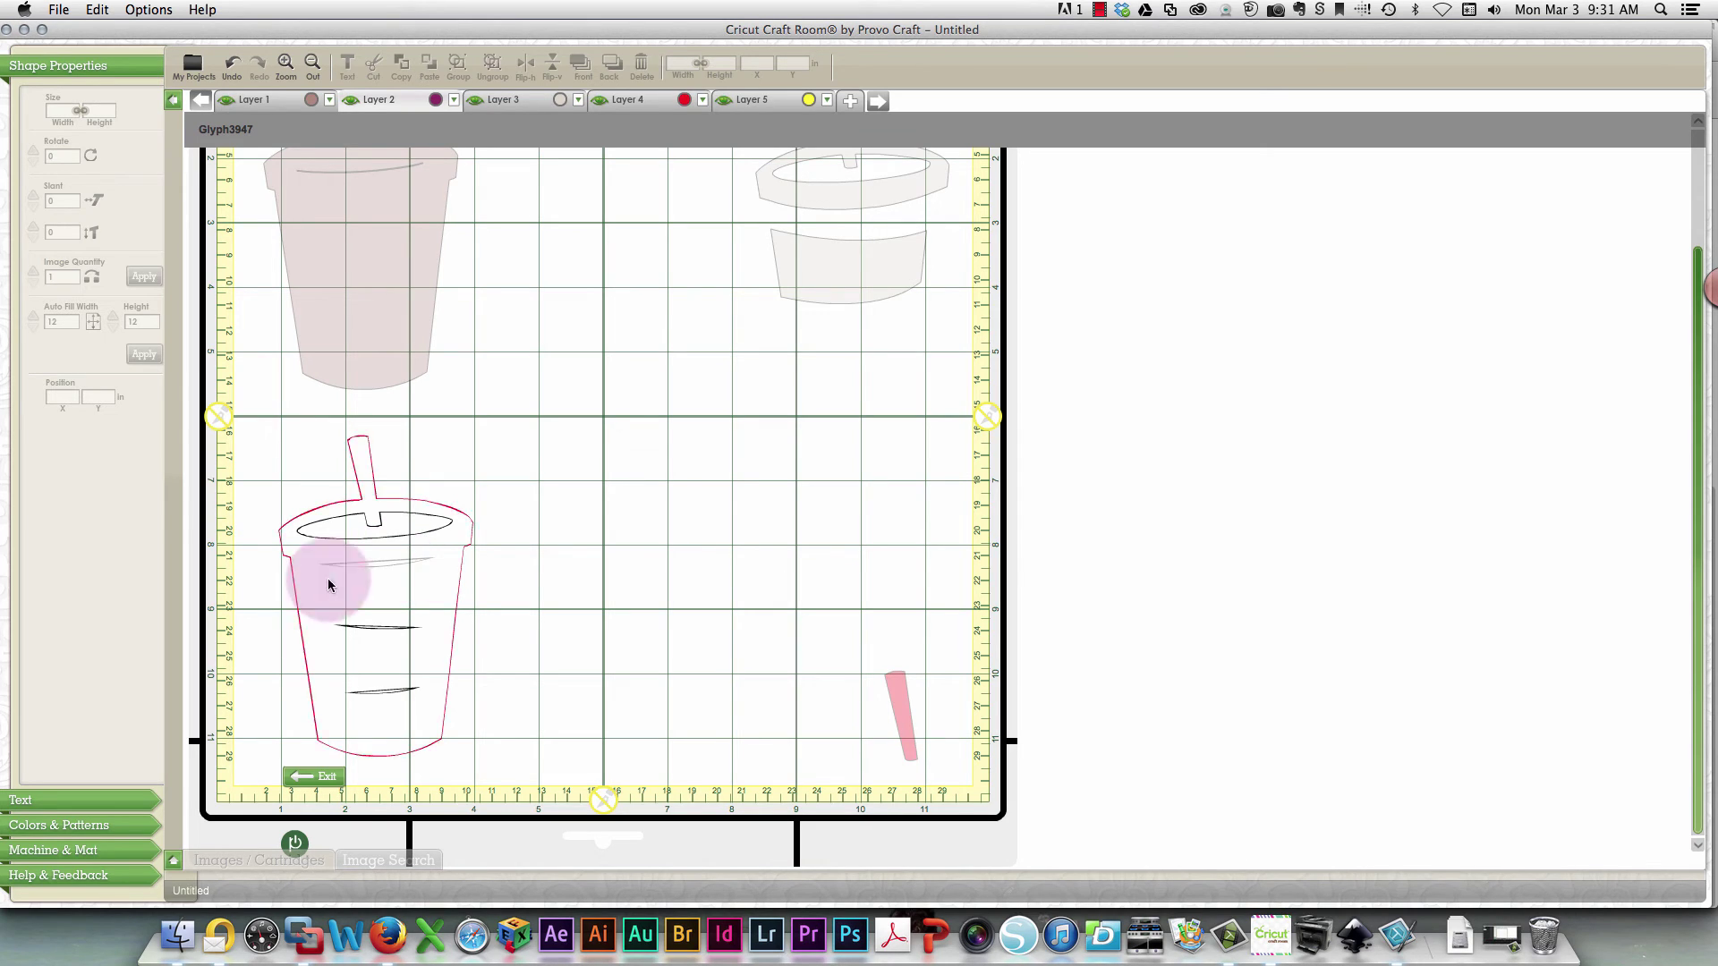
left_click(383, 626)
left_click(383, 690)
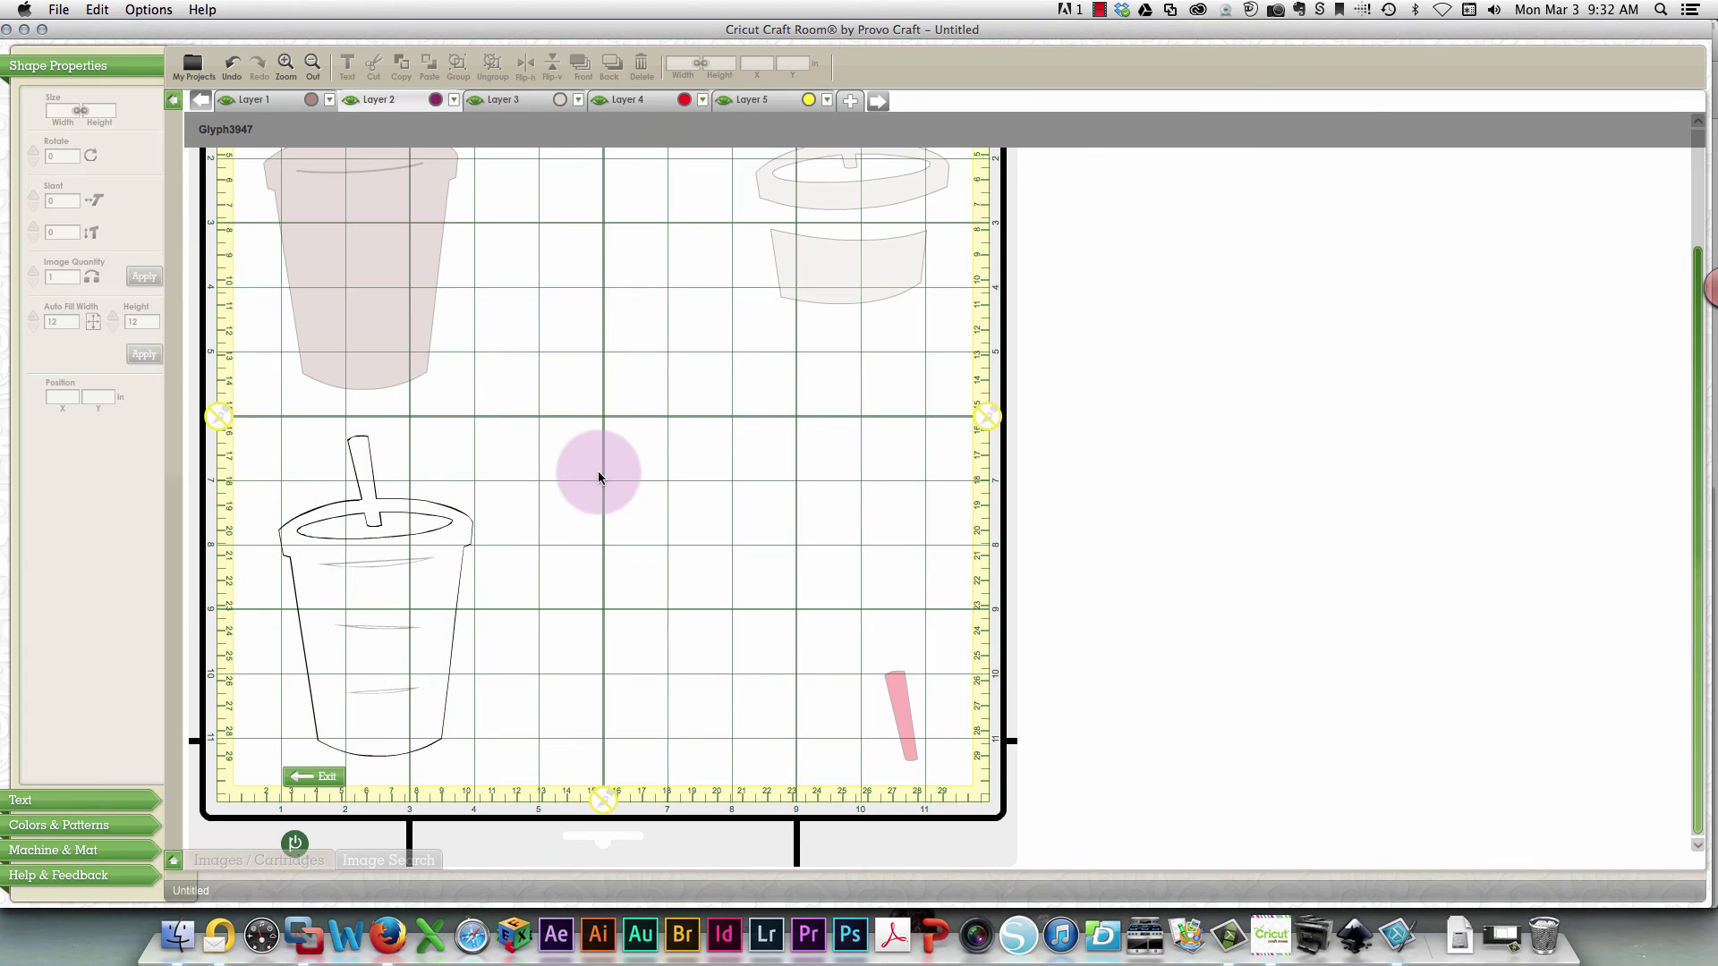
left_click(304, 777)
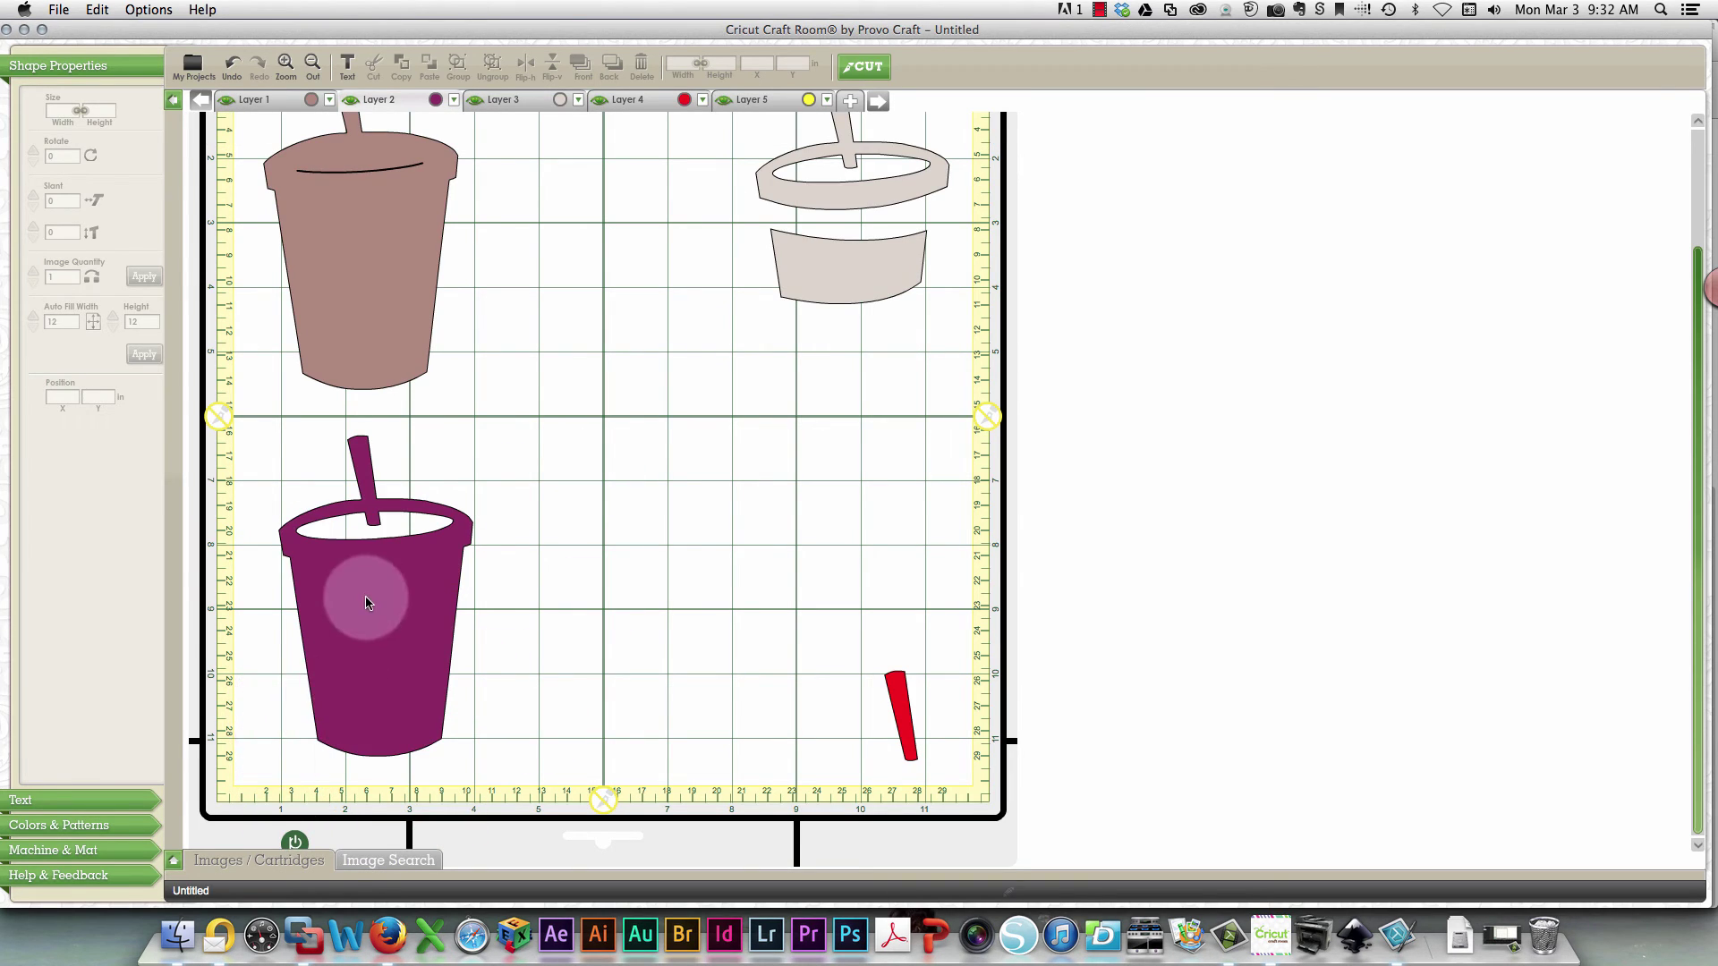
left_click(364, 719)
left_click(306, 778)
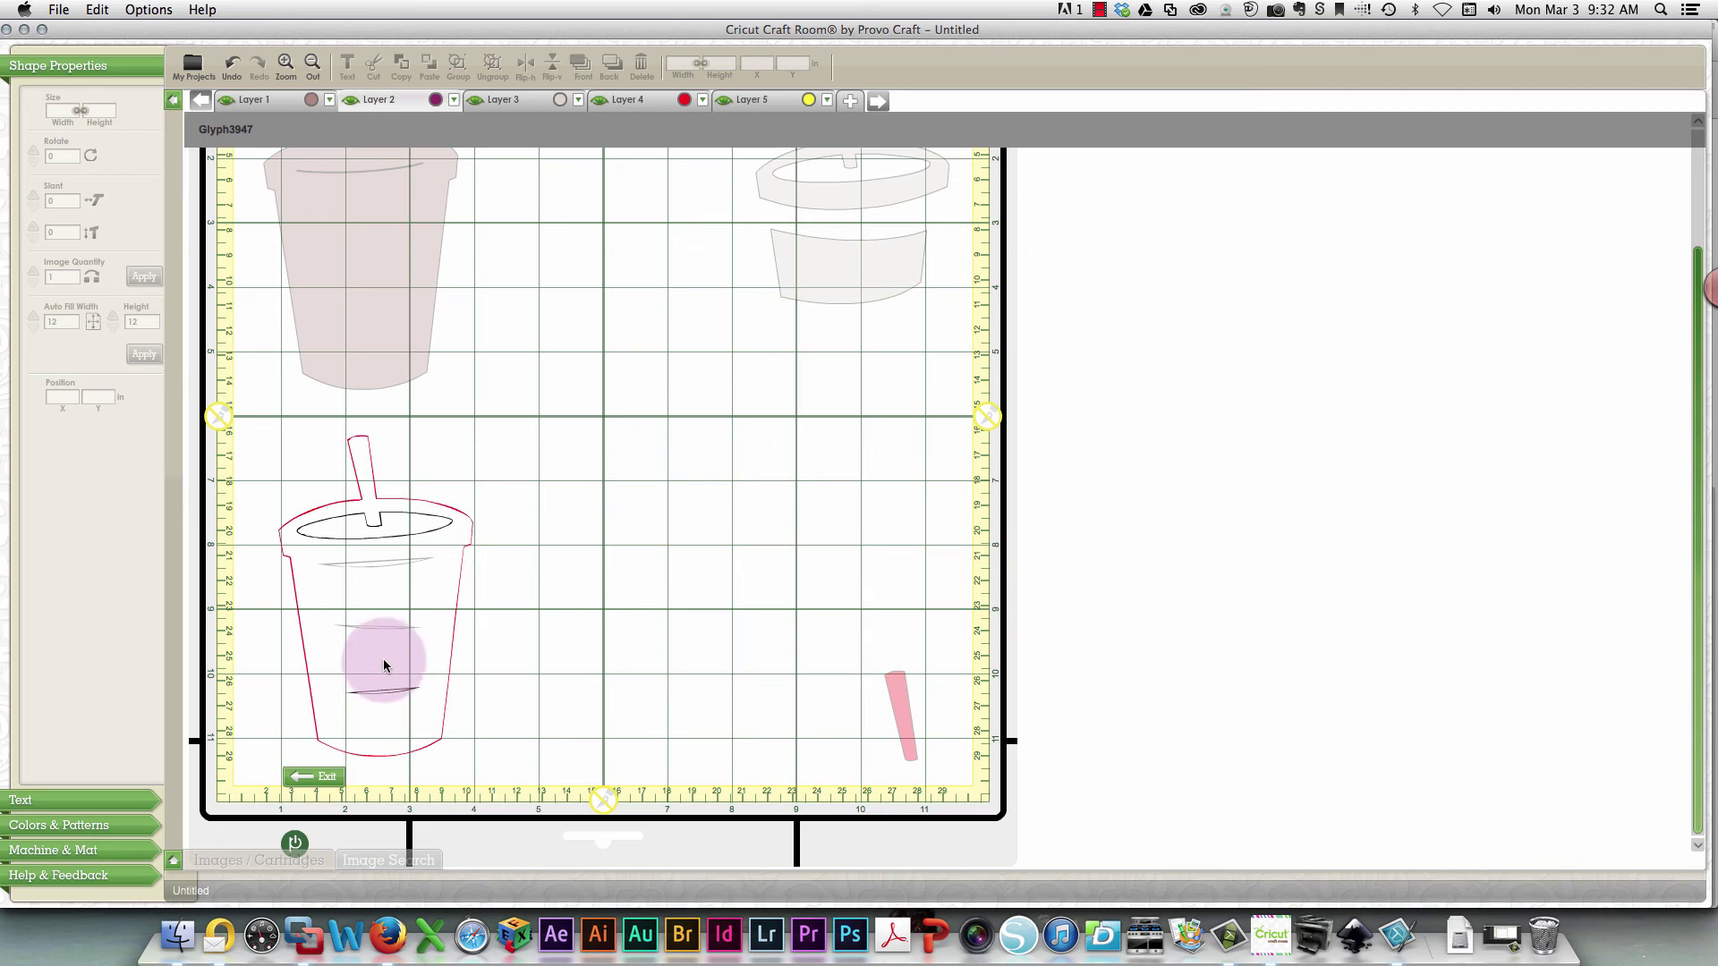
left_click(381, 625)
left_click(381, 562)
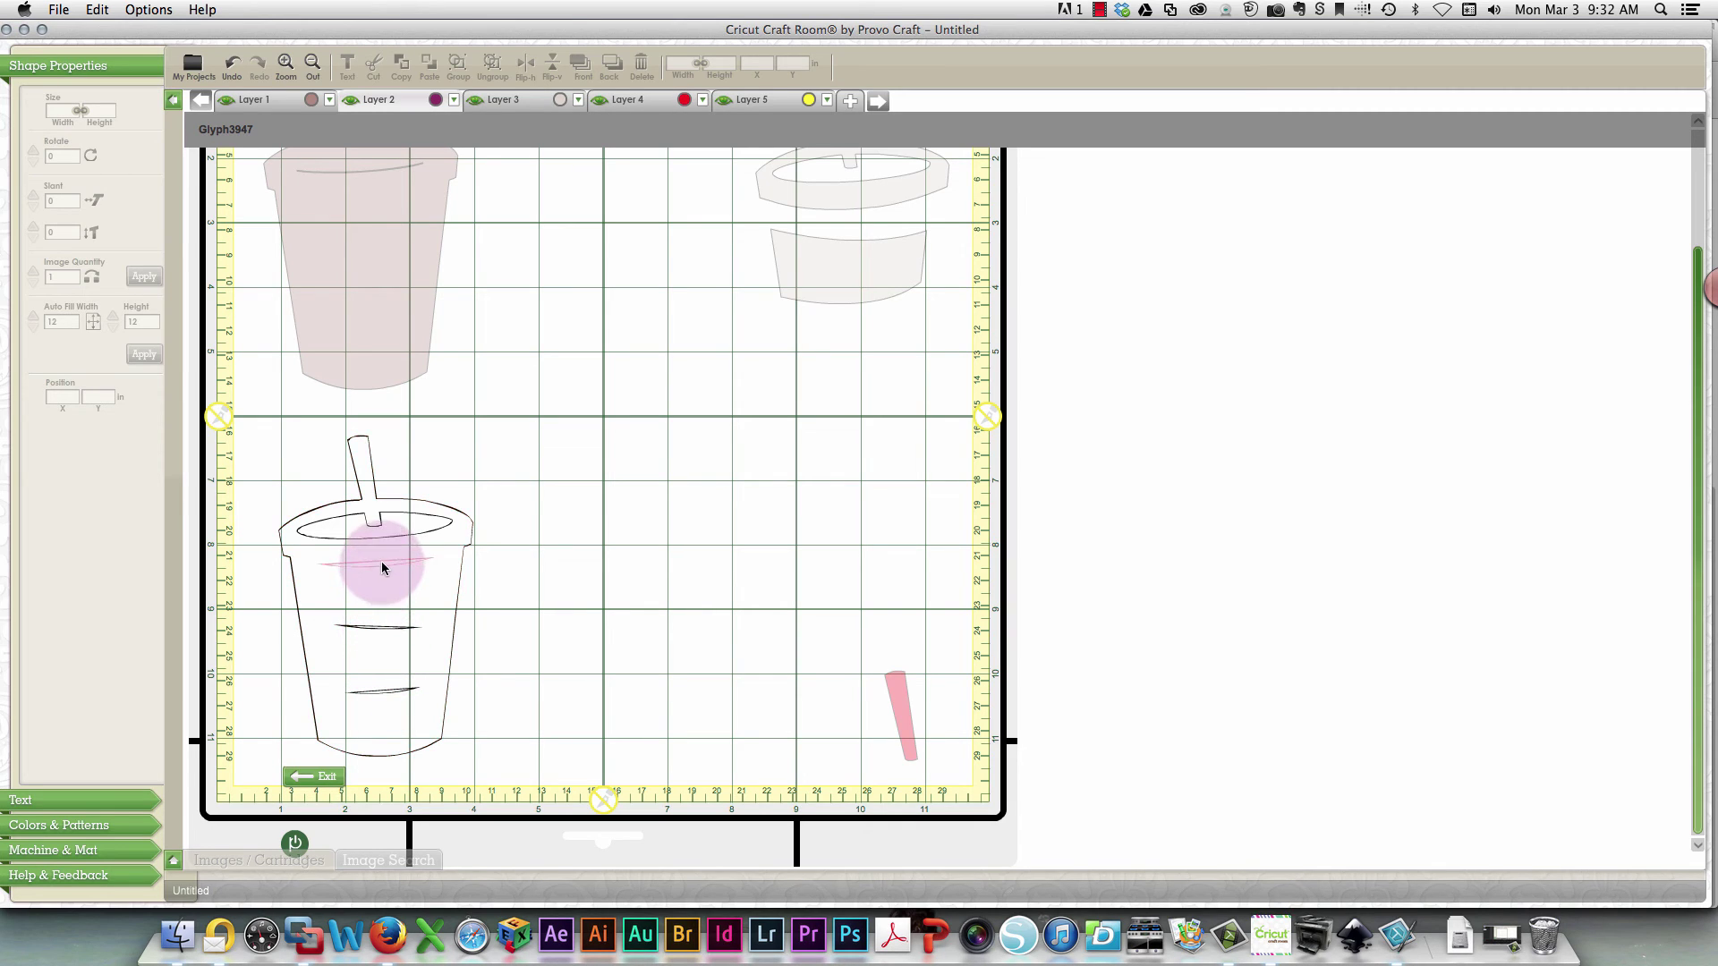
left_click(298, 773)
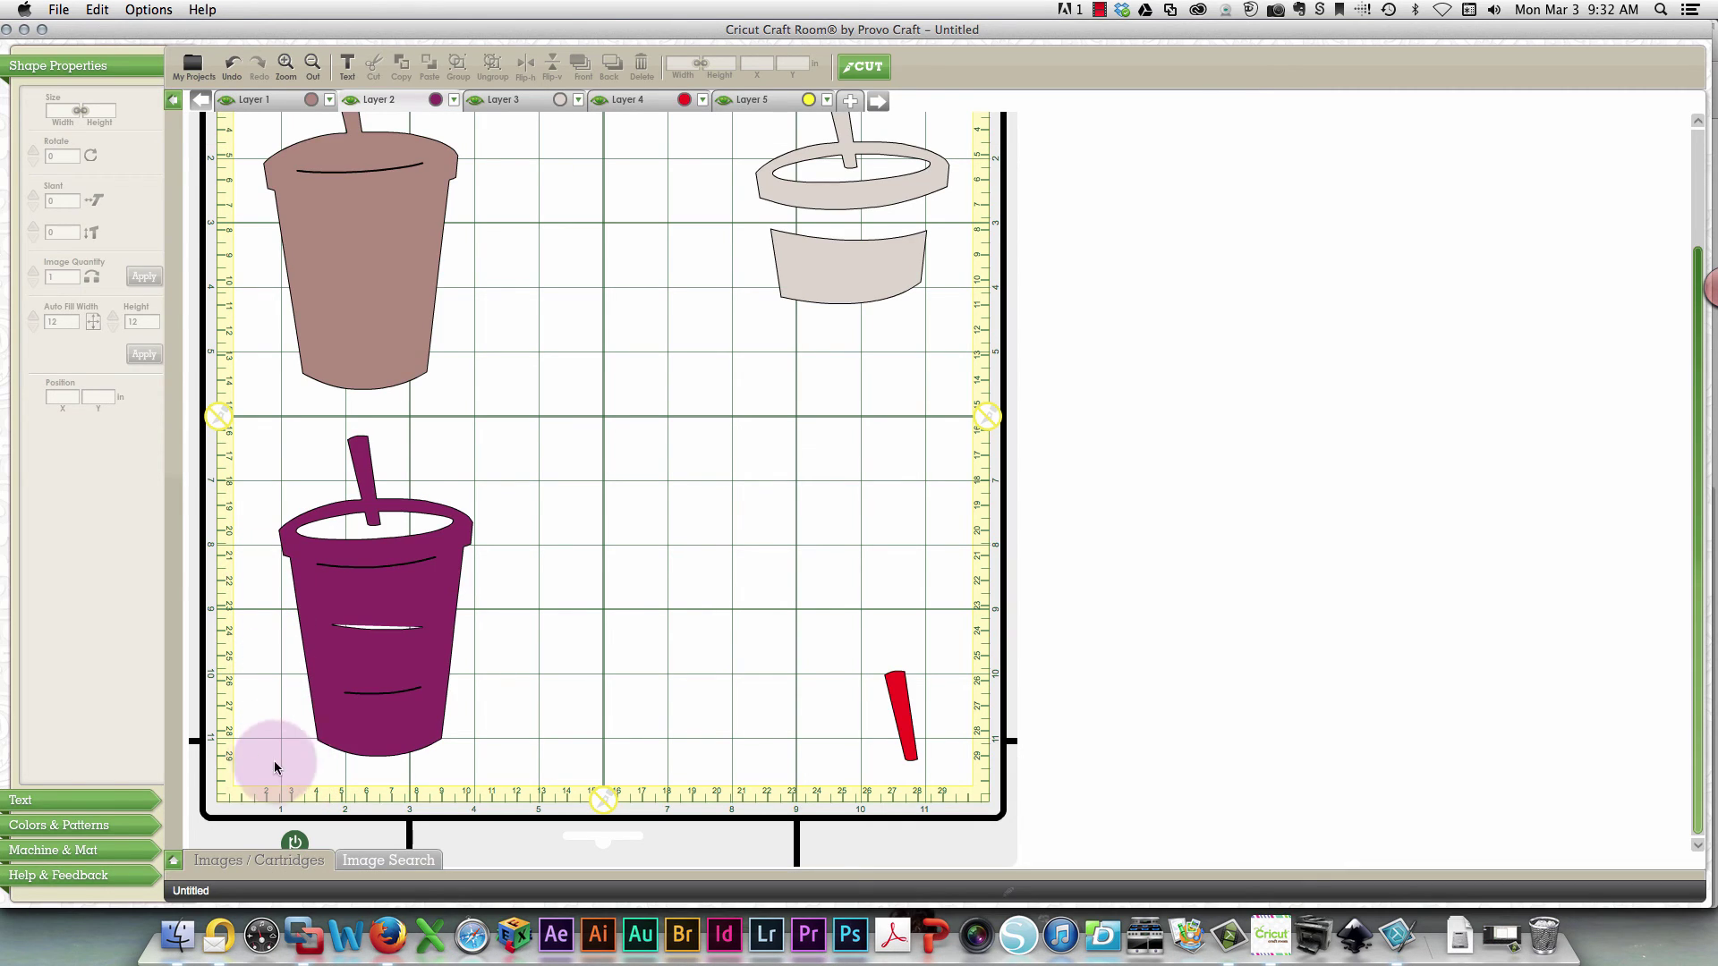
left_click(825, 282)
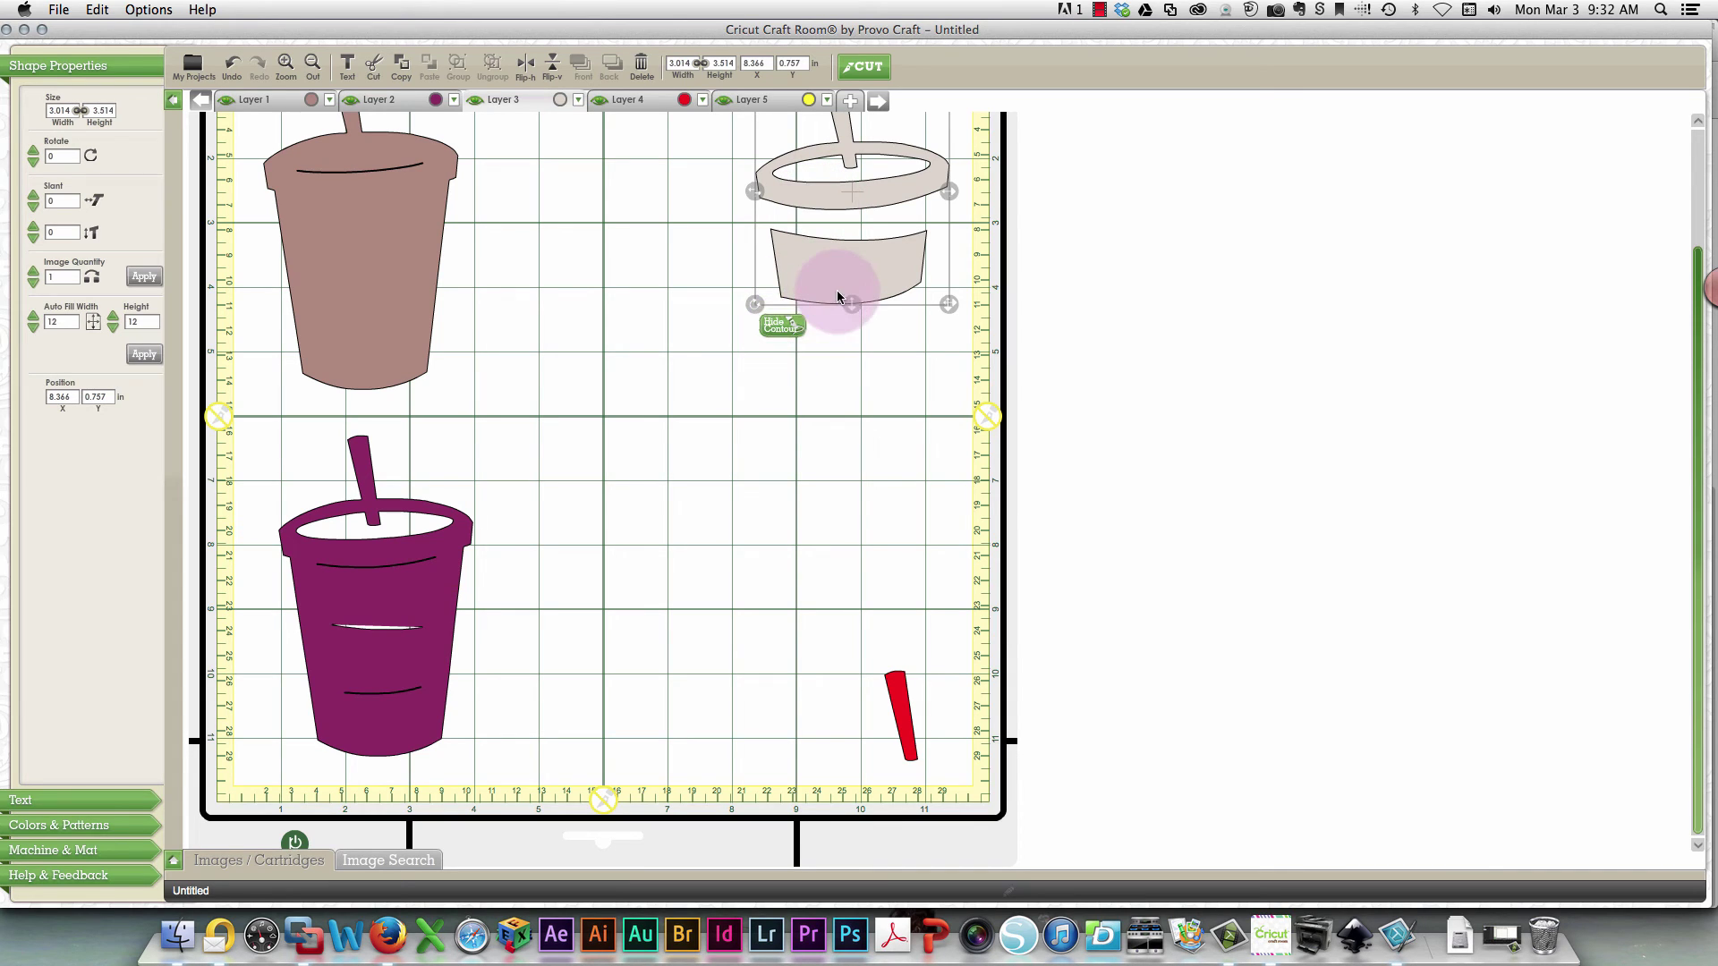
Hide the beige cup's band contour so only lid and straw cut, then place it top right.
left_click_drag(838, 296, 705, 462)
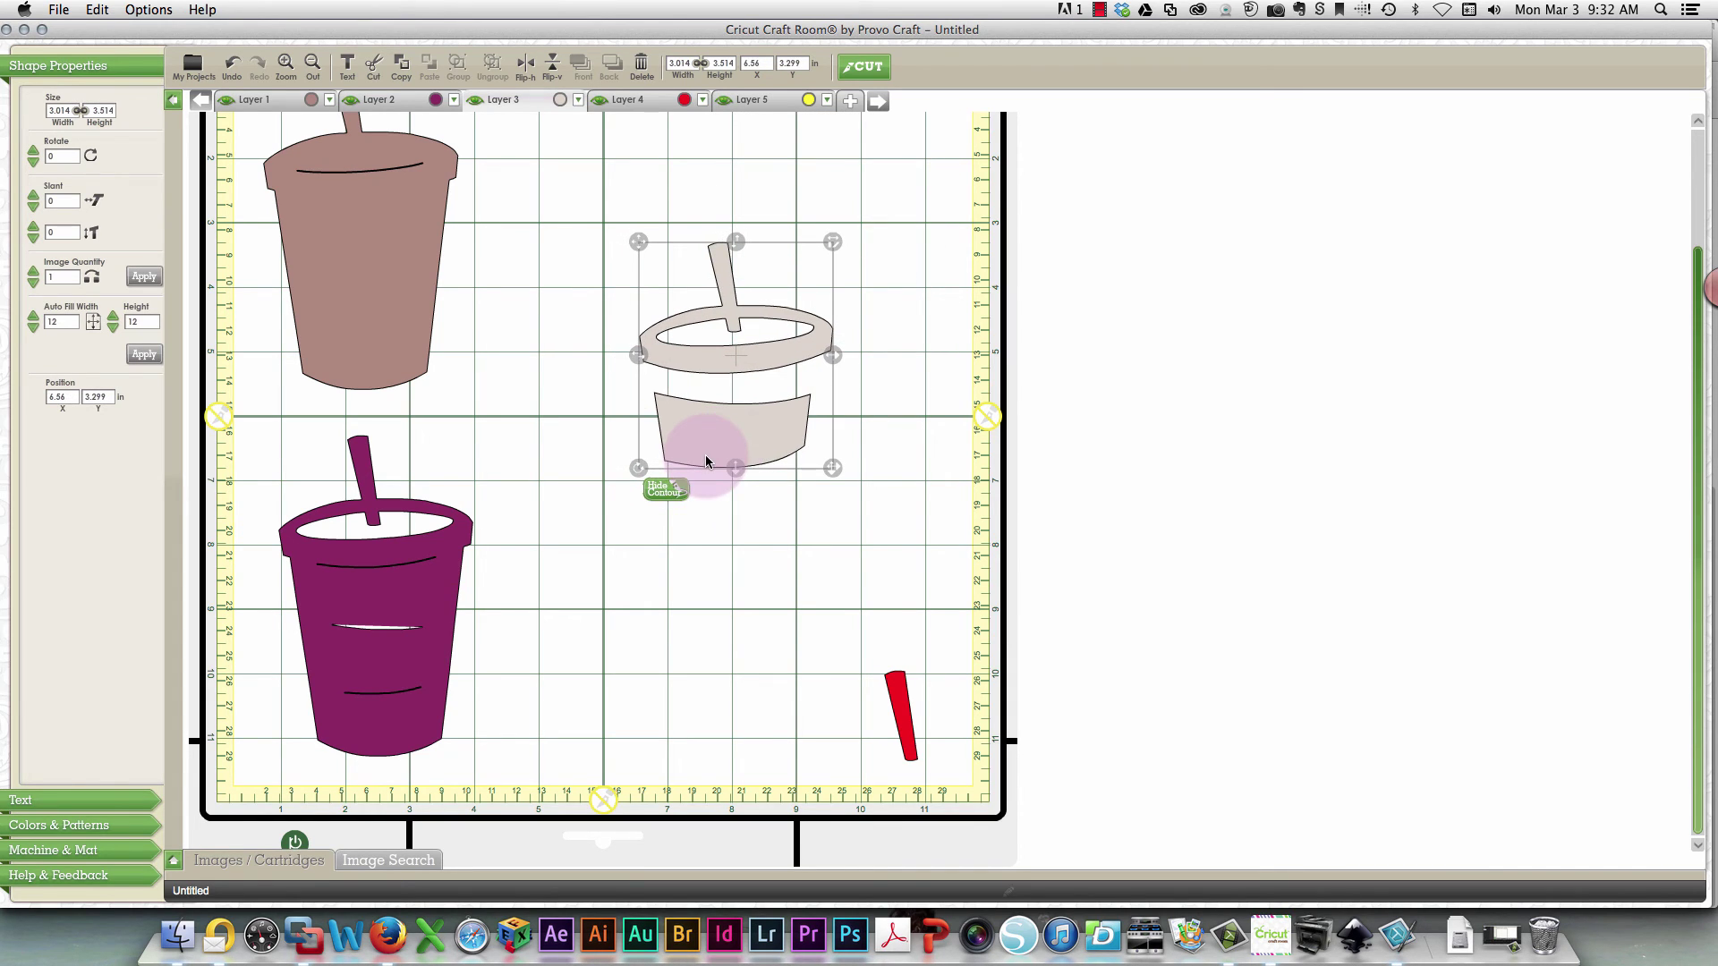
left_click(662, 494)
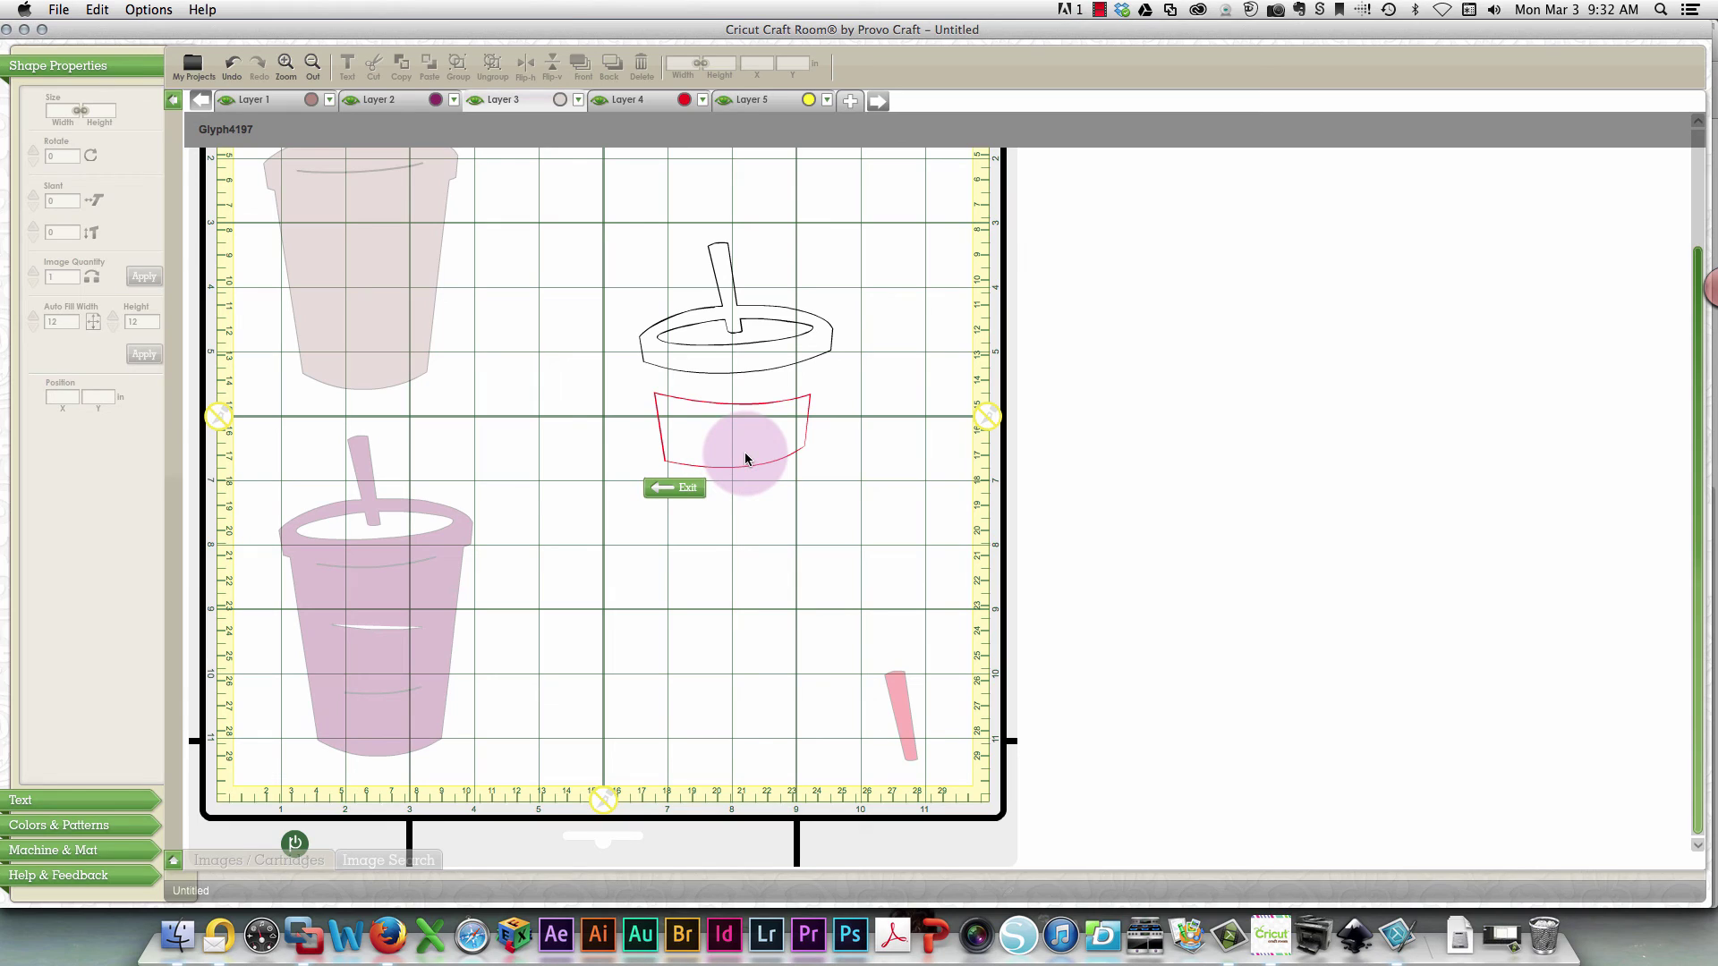
left_click(769, 403)
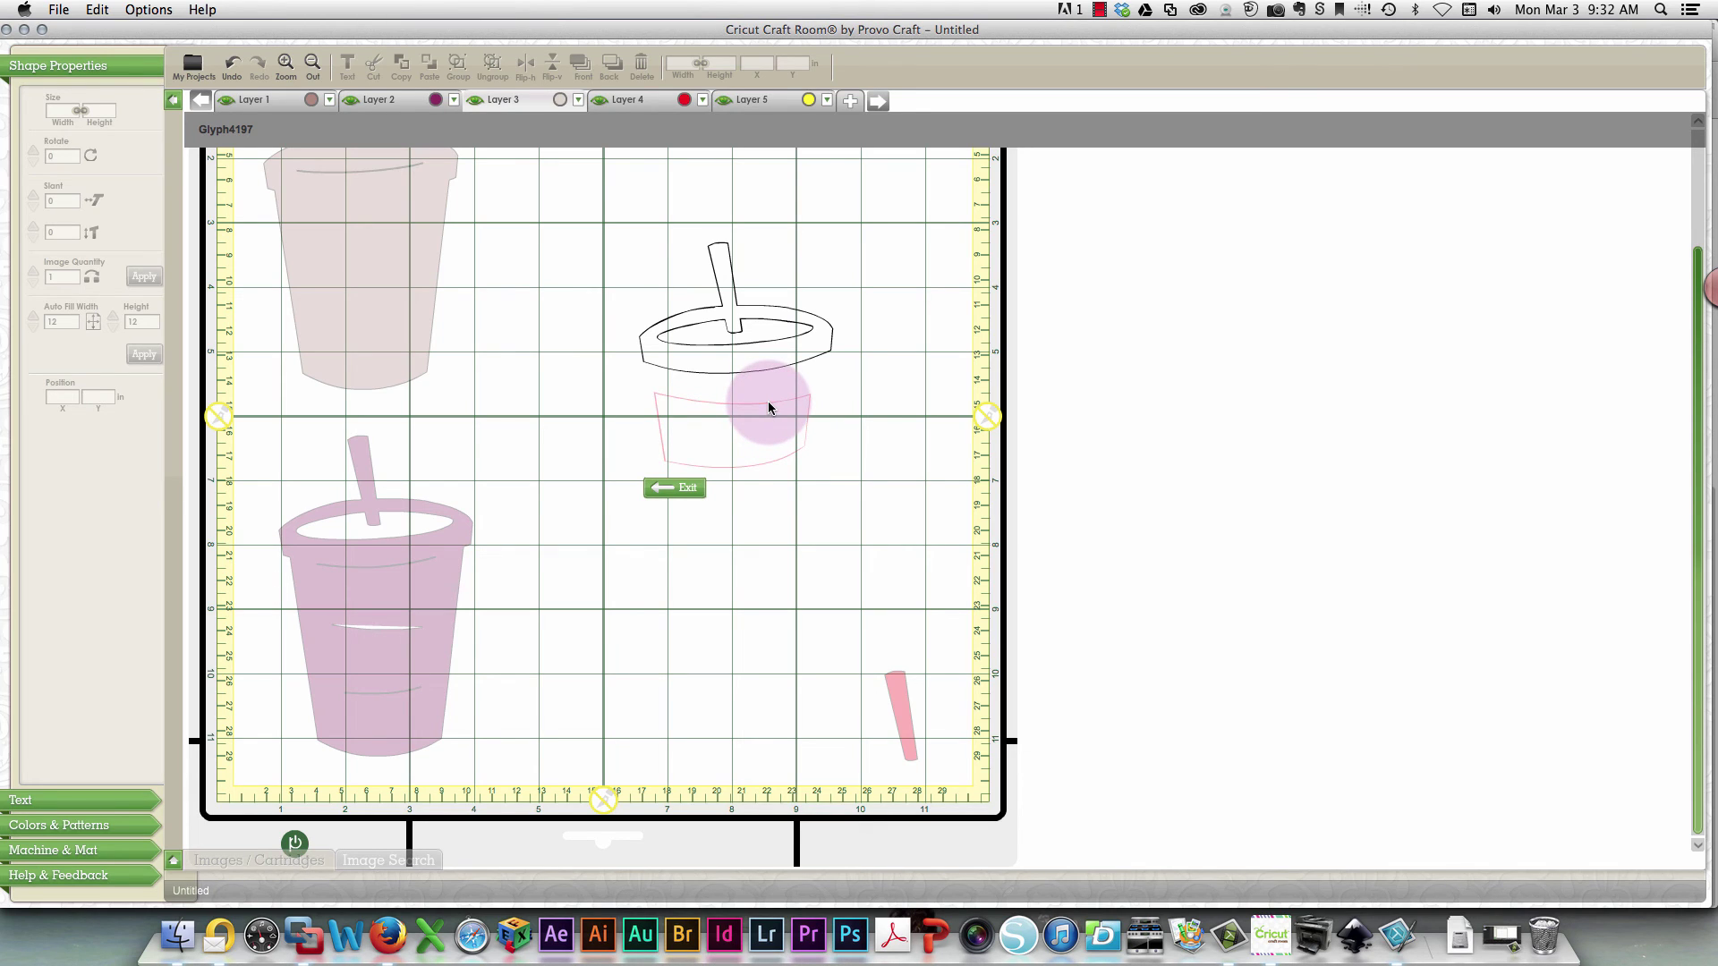
left_click(684, 487)
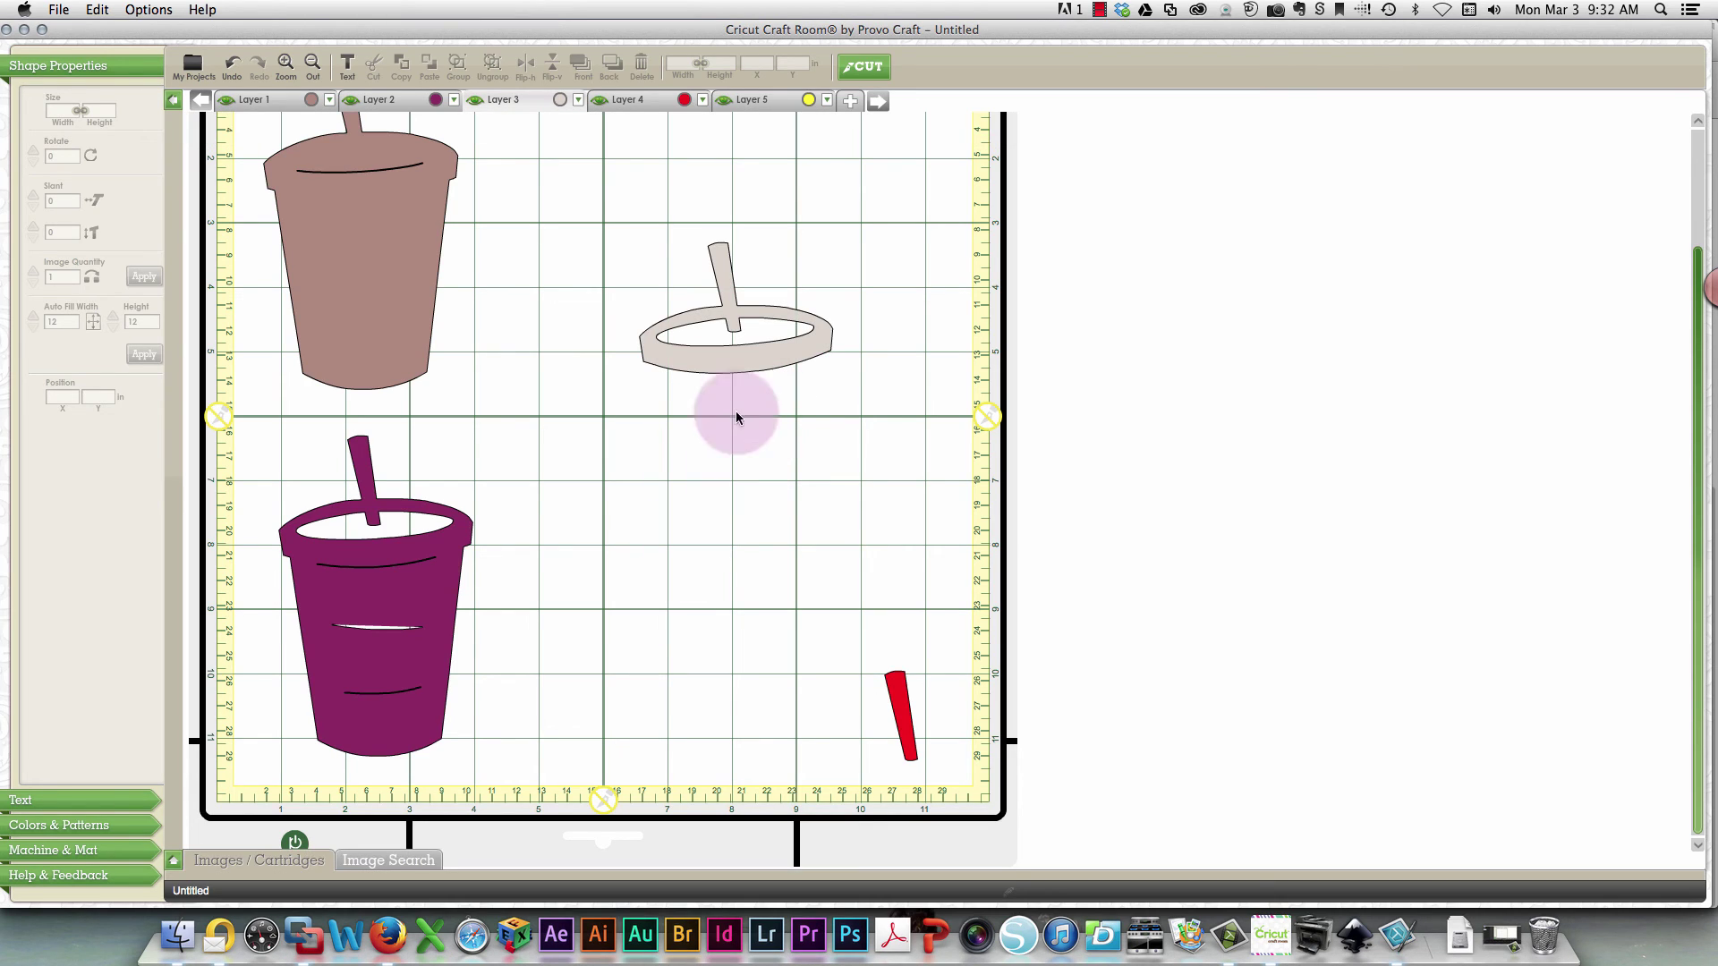
left_click_drag(746, 363, 800, 260)
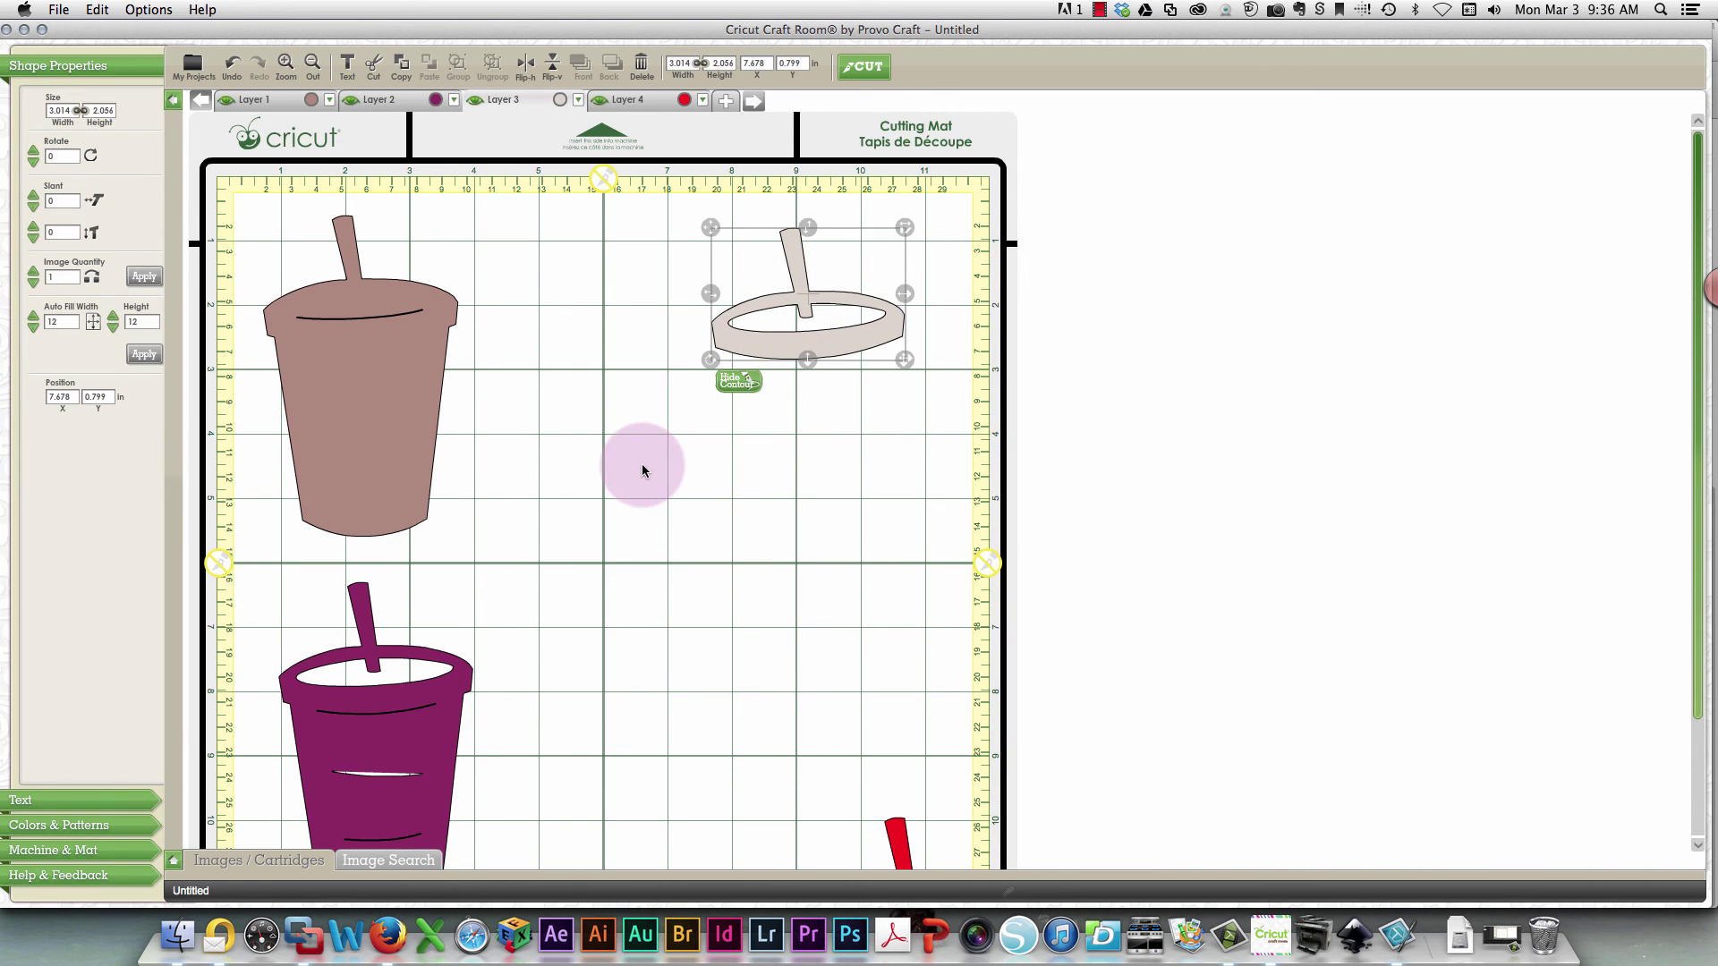
Add a cyan Layer 6 and place the soda cup image from the cartridge on it.
left_click(726, 101)
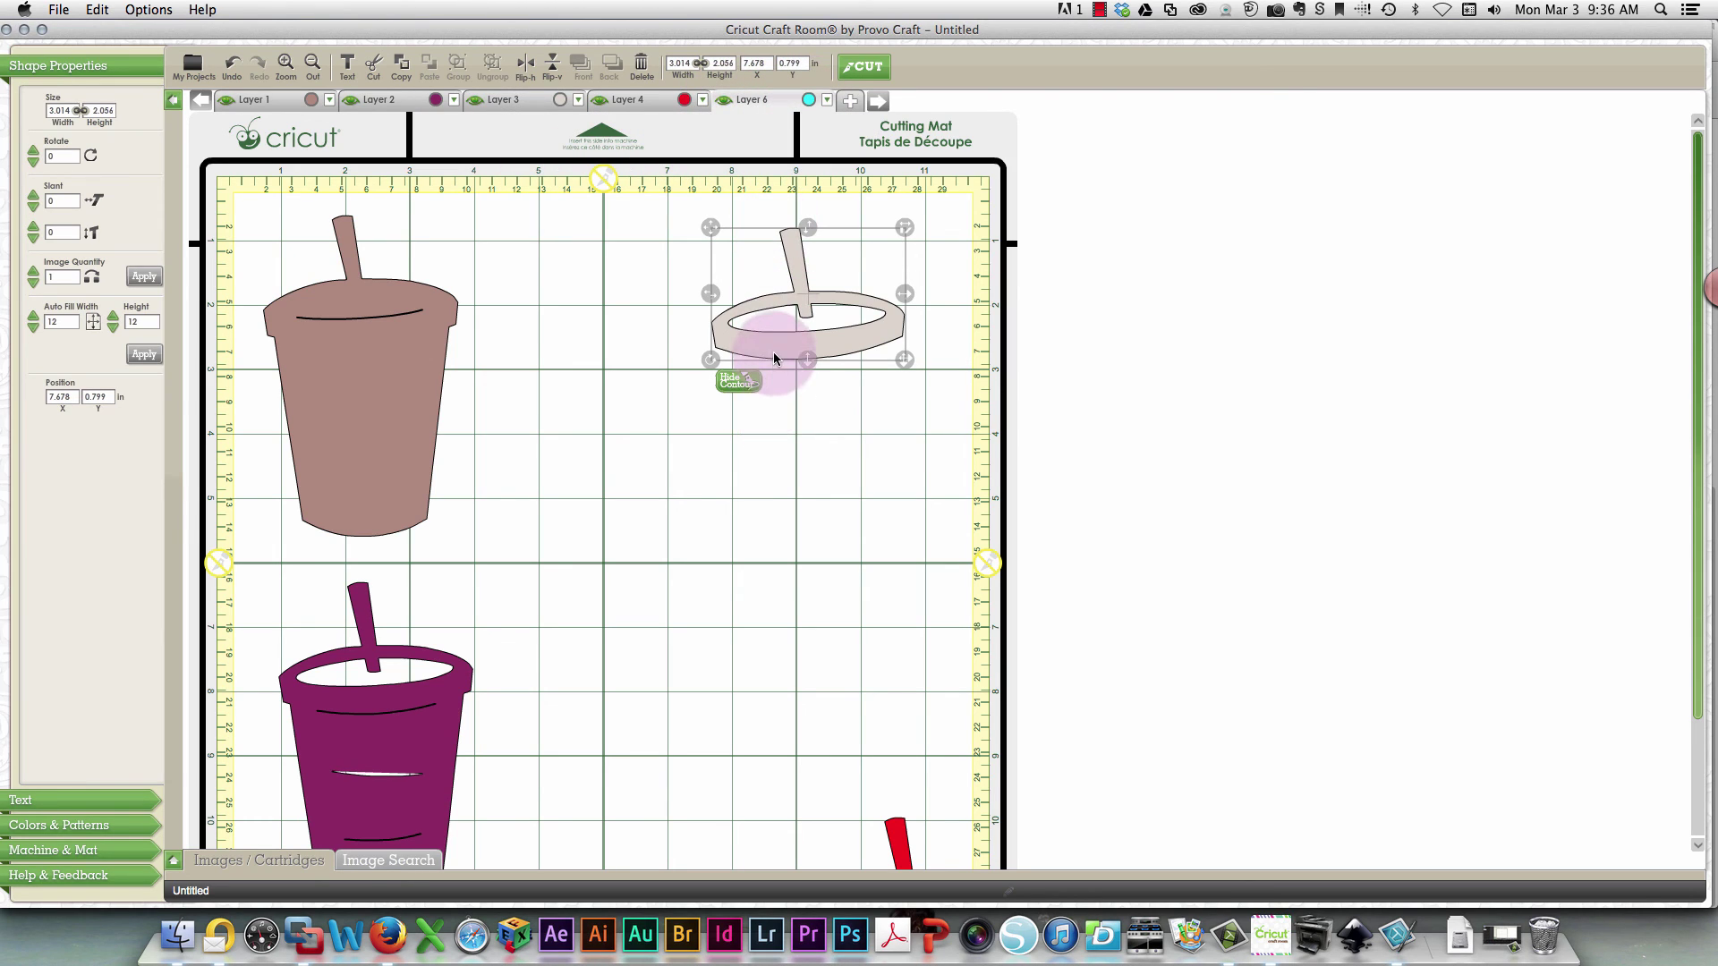
left_click_drag(773, 357, 783, 361)
left_click(172, 859)
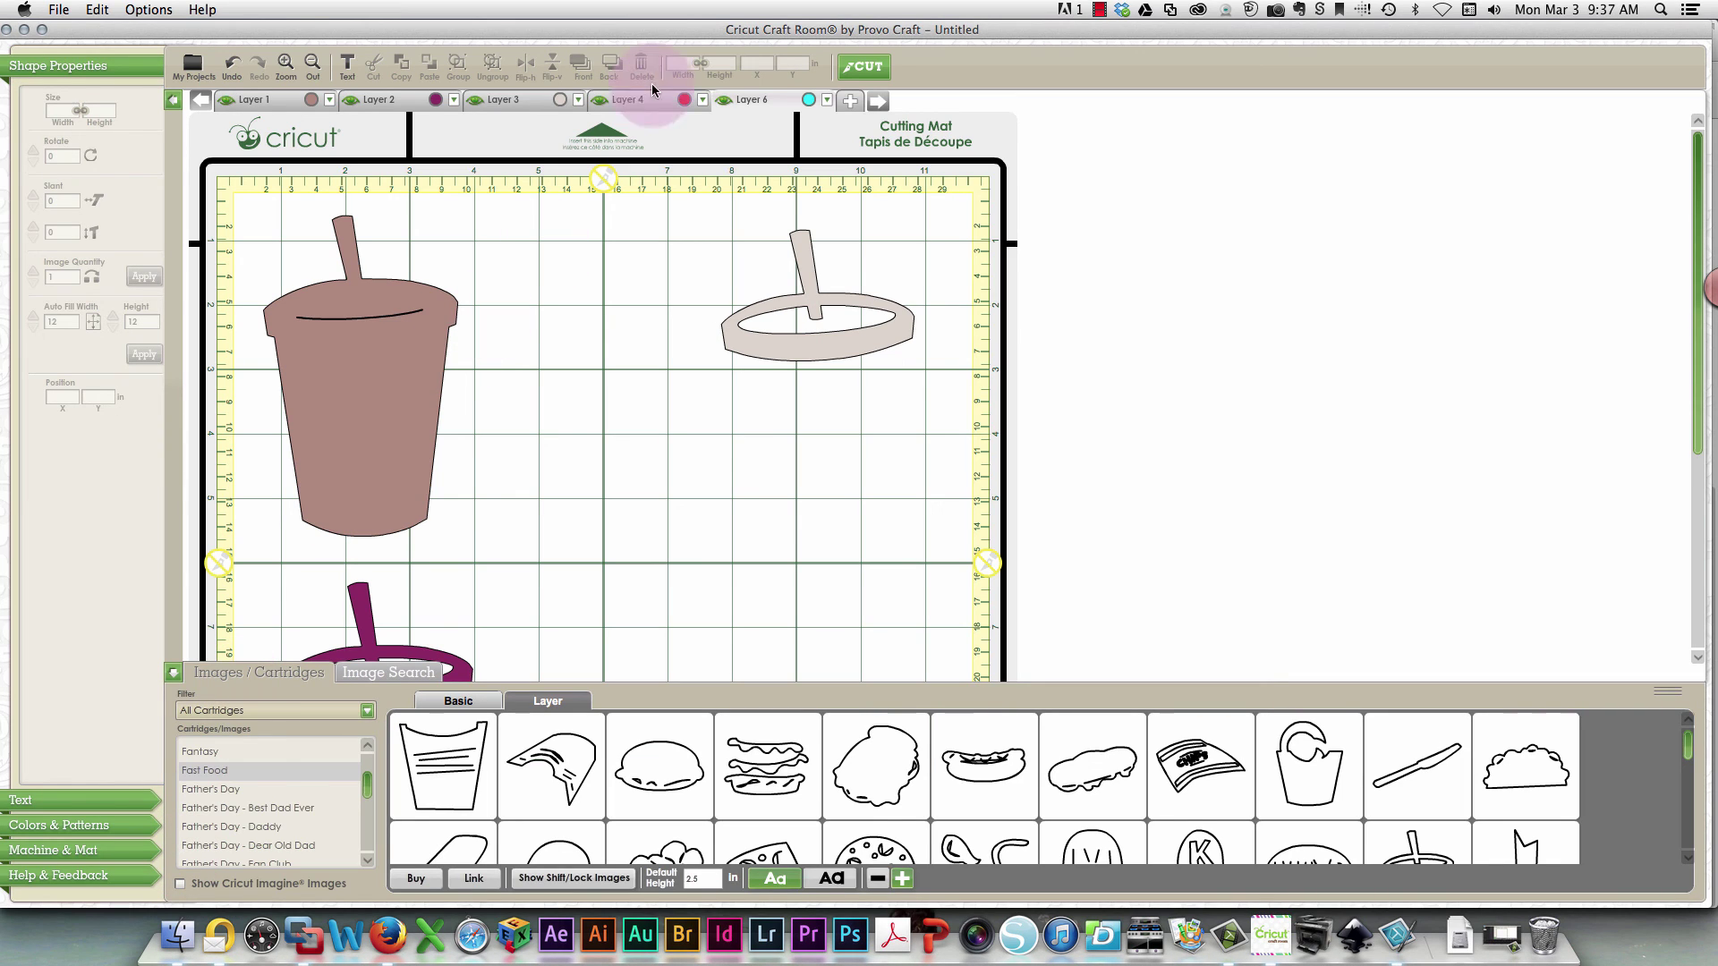
left_click(759, 100)
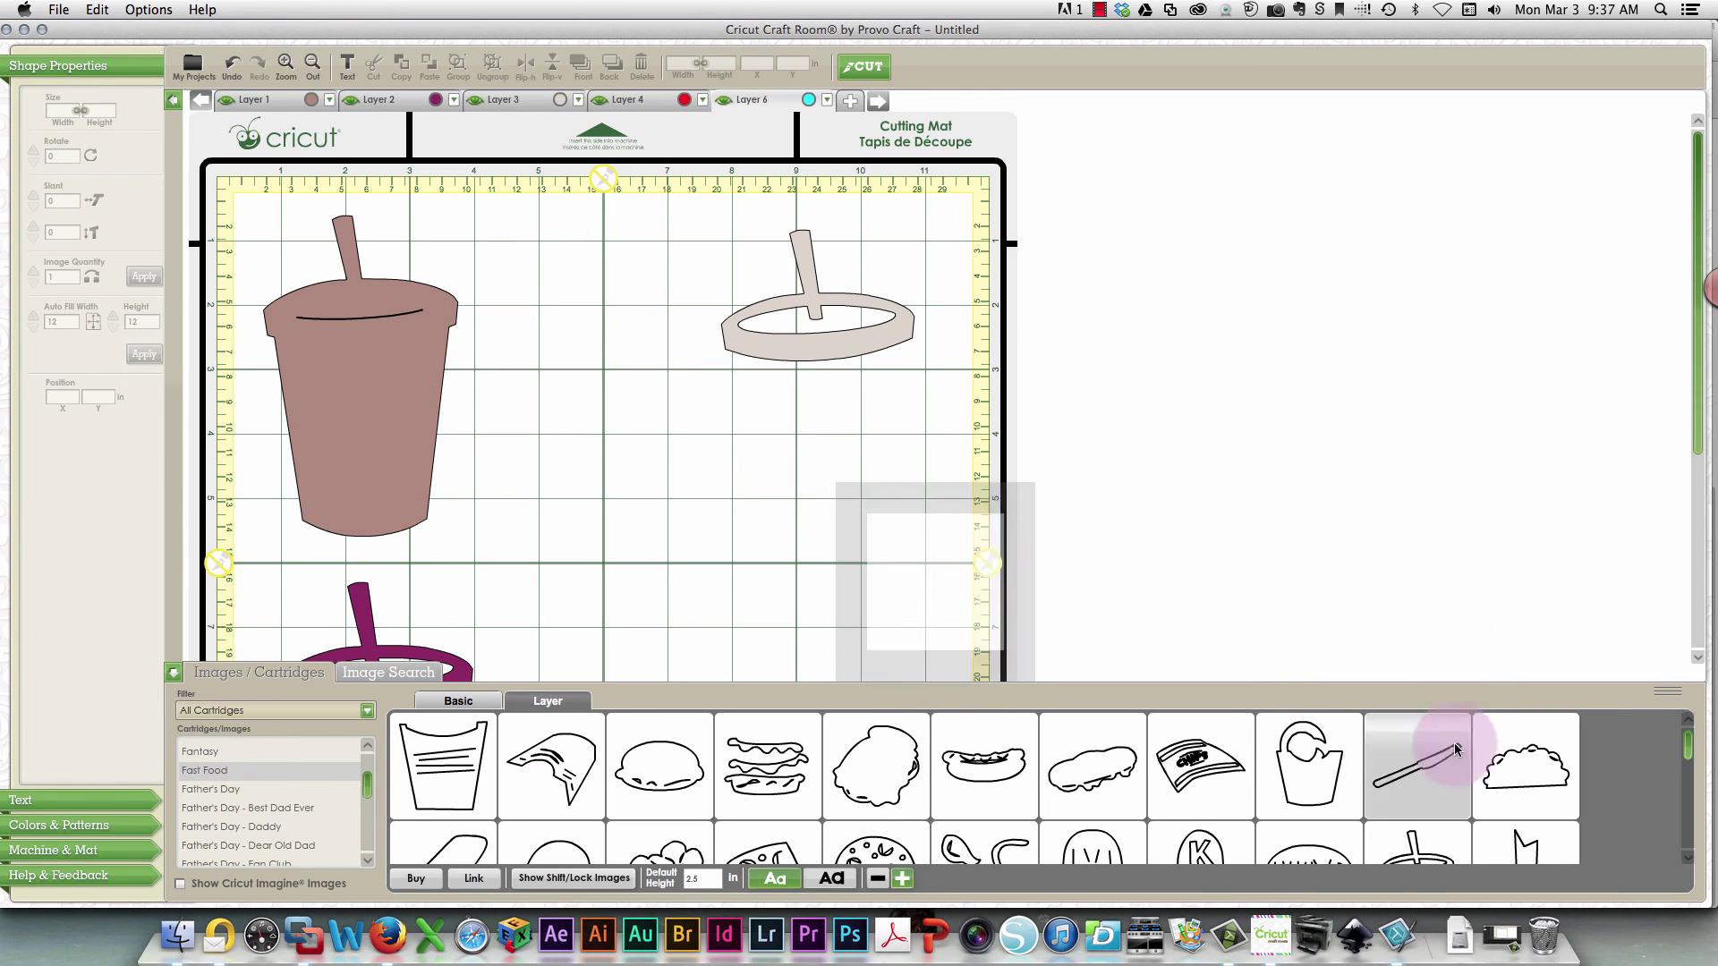
left_click(1434, 849)
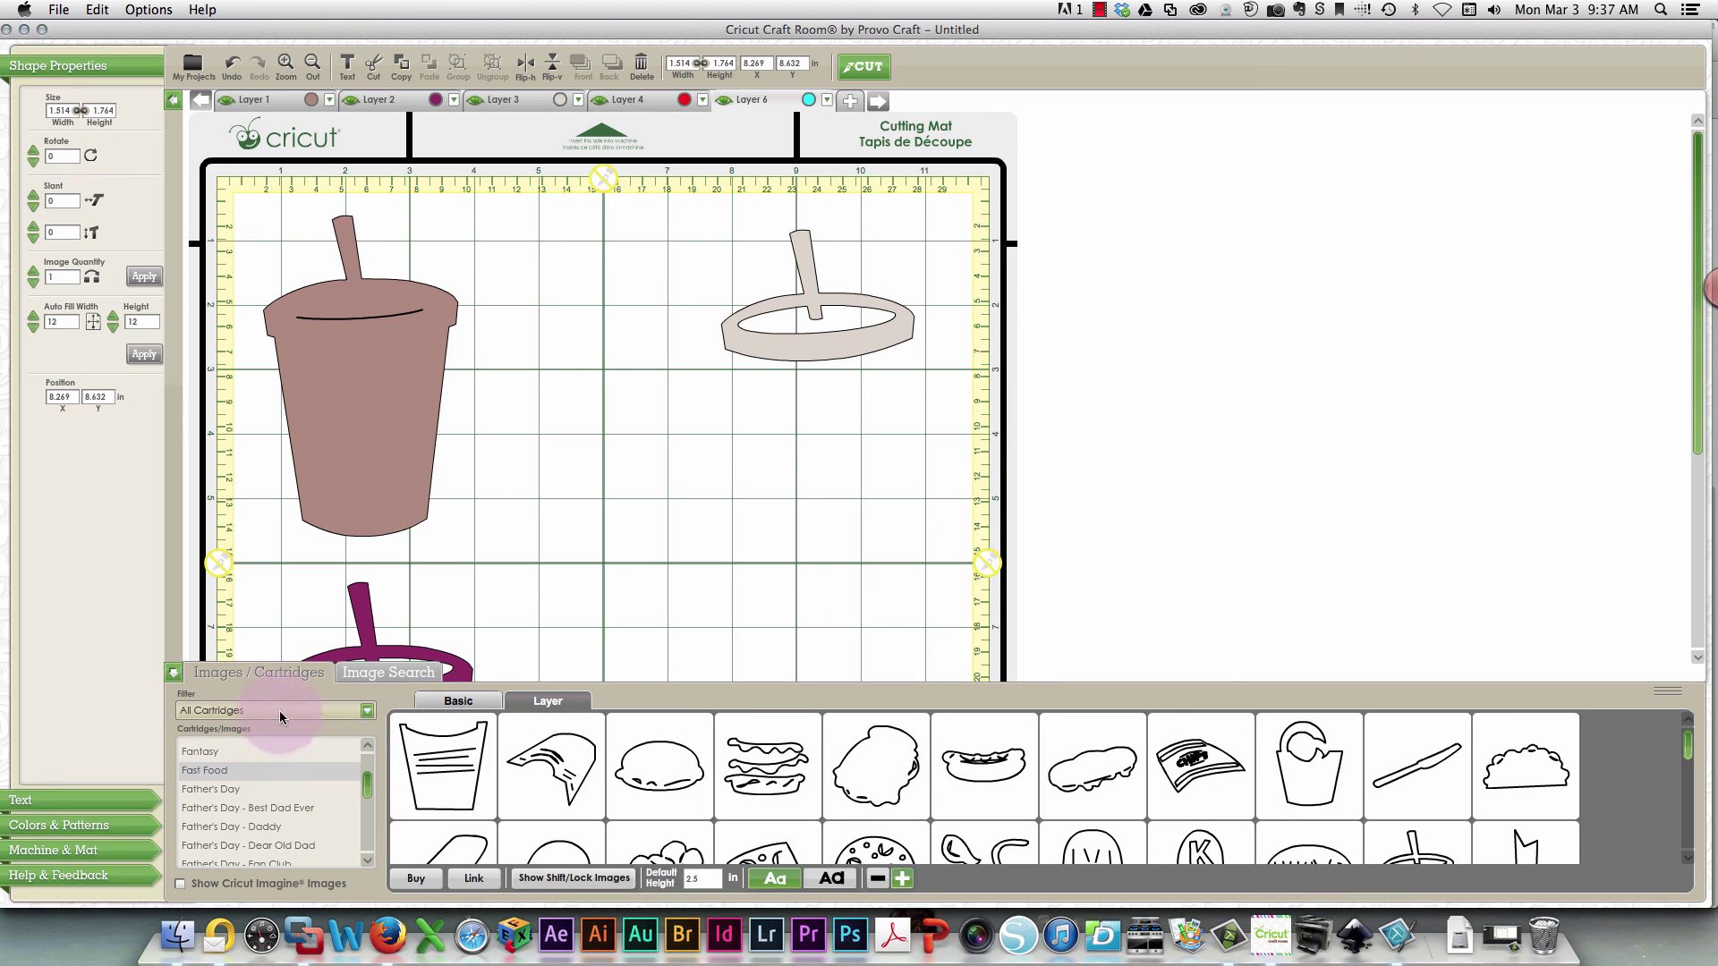
Resize the cyan cup to about 3.042 × 3.528 in and lay it over the beige lid.
left_click(173, 672)
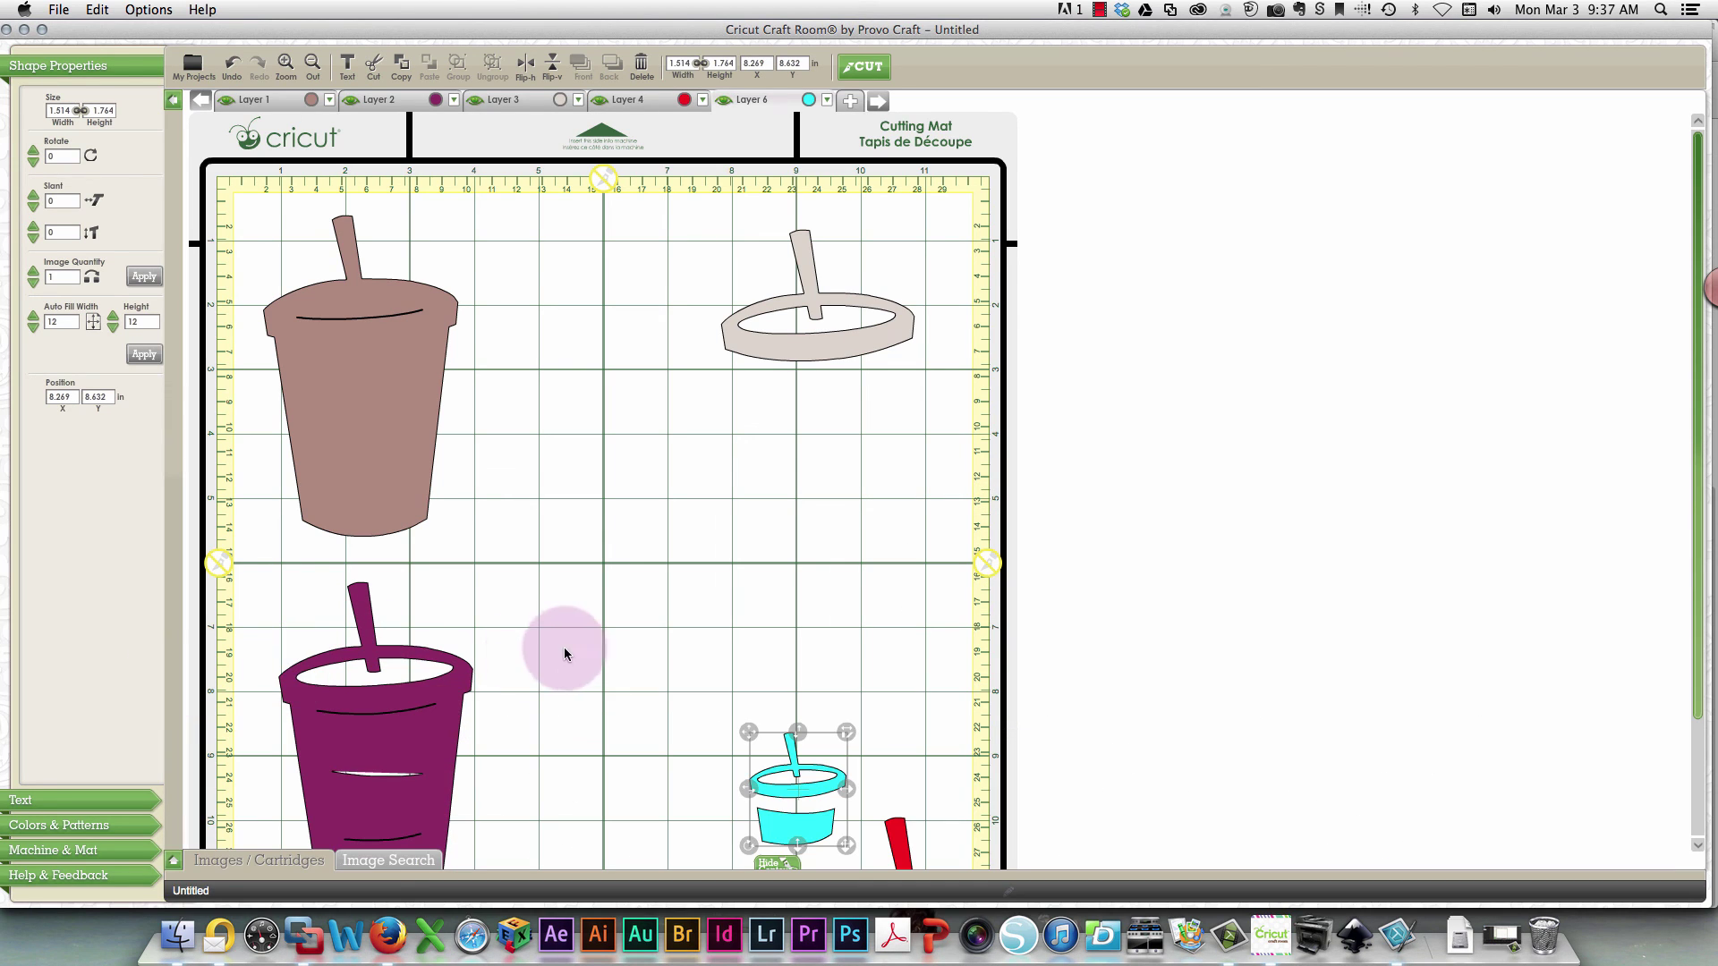
left_click_drag(776, 827, 958, 498)
left_click_drag(817, 488, 906, 464)
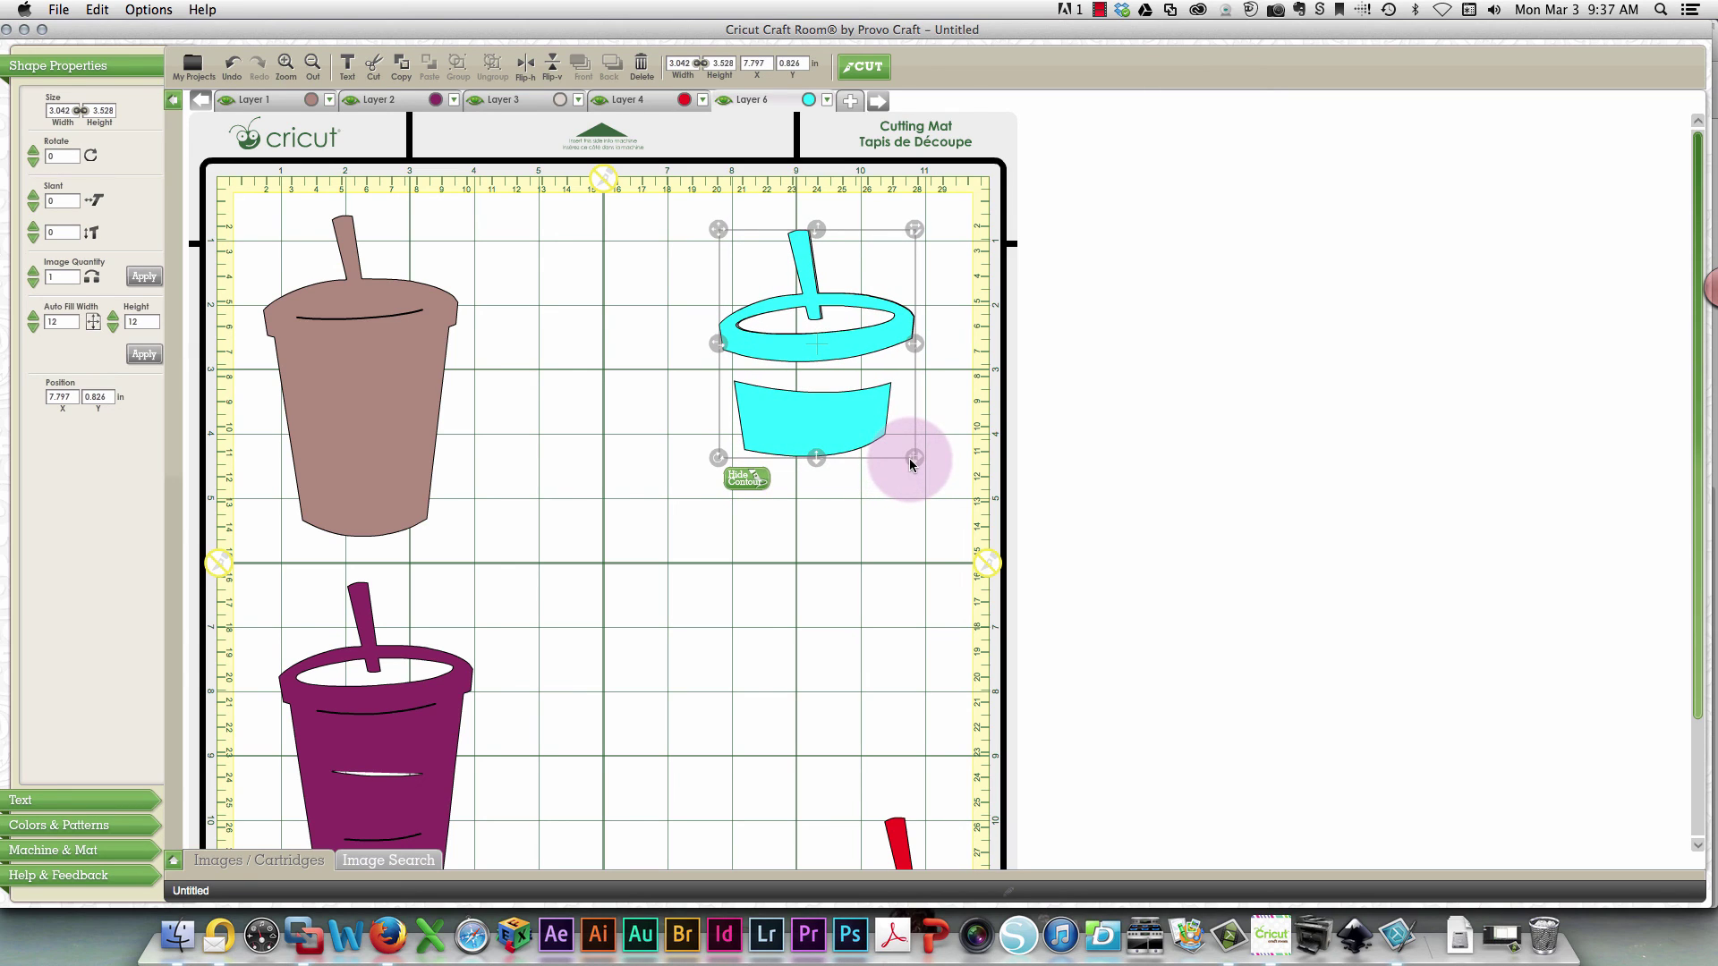
Hide the cyan cup's lid and inner ellipse contours, leaving the 2.458 × 1.194 in band mid-mat.
left_click(857, 393)
left_click_drag(844, 365, 721, 624)
left_click(634, 711)
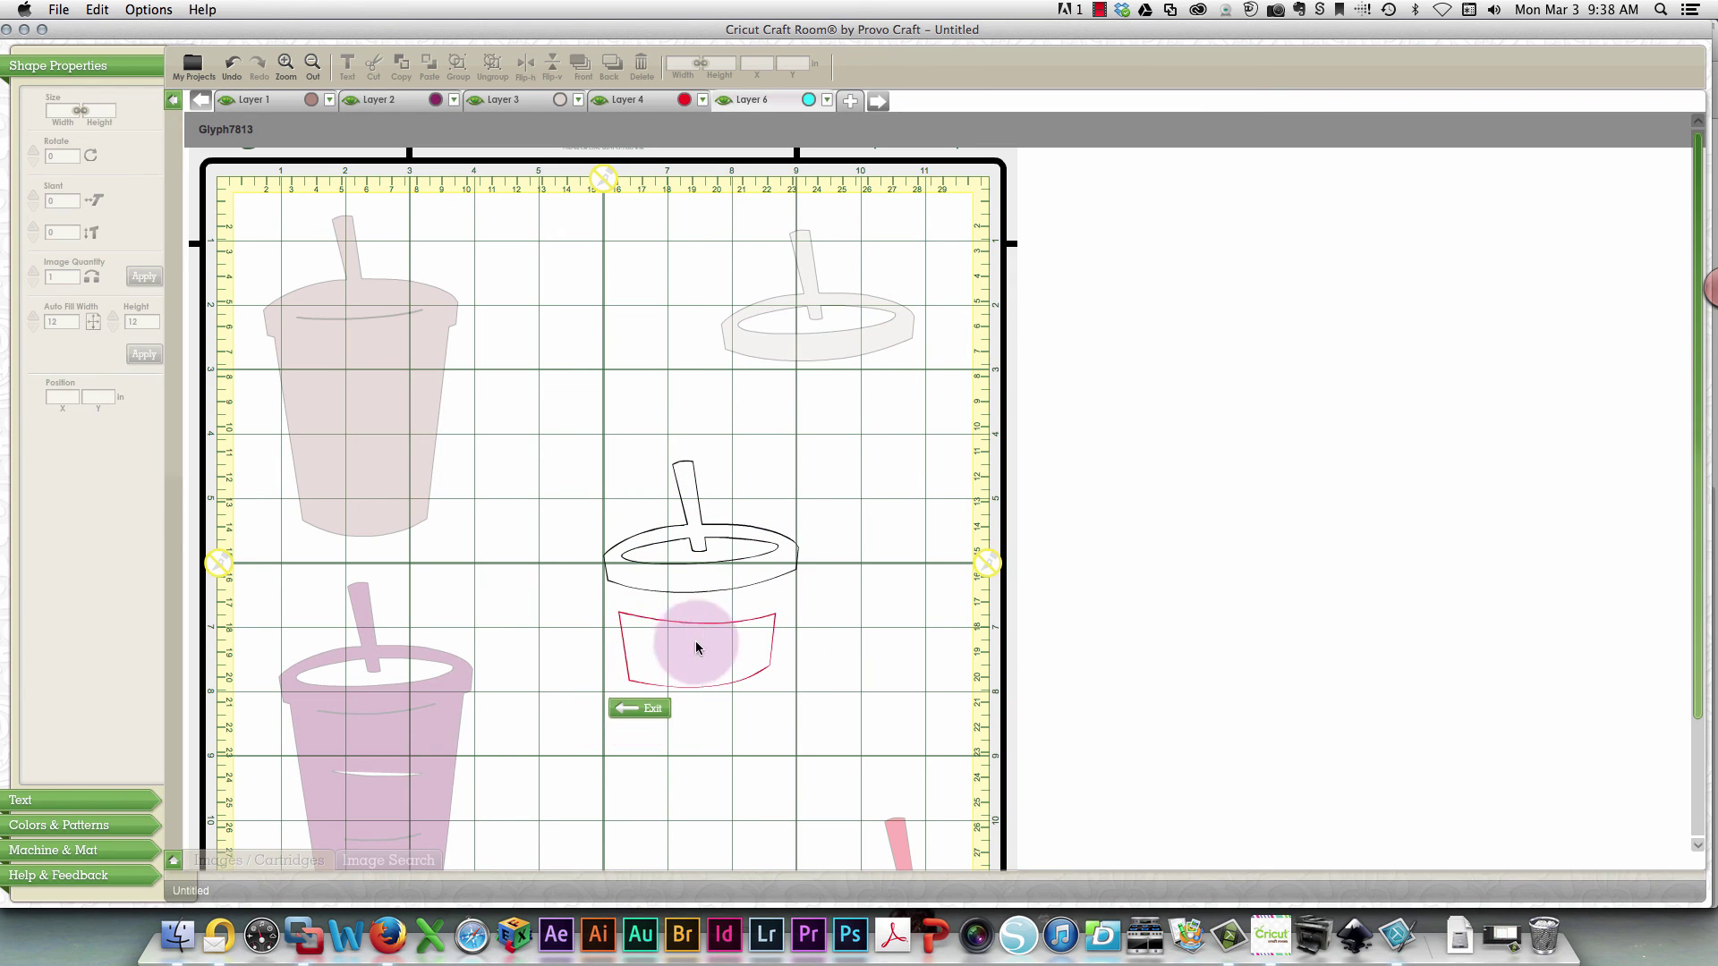
left_click(699, 583)
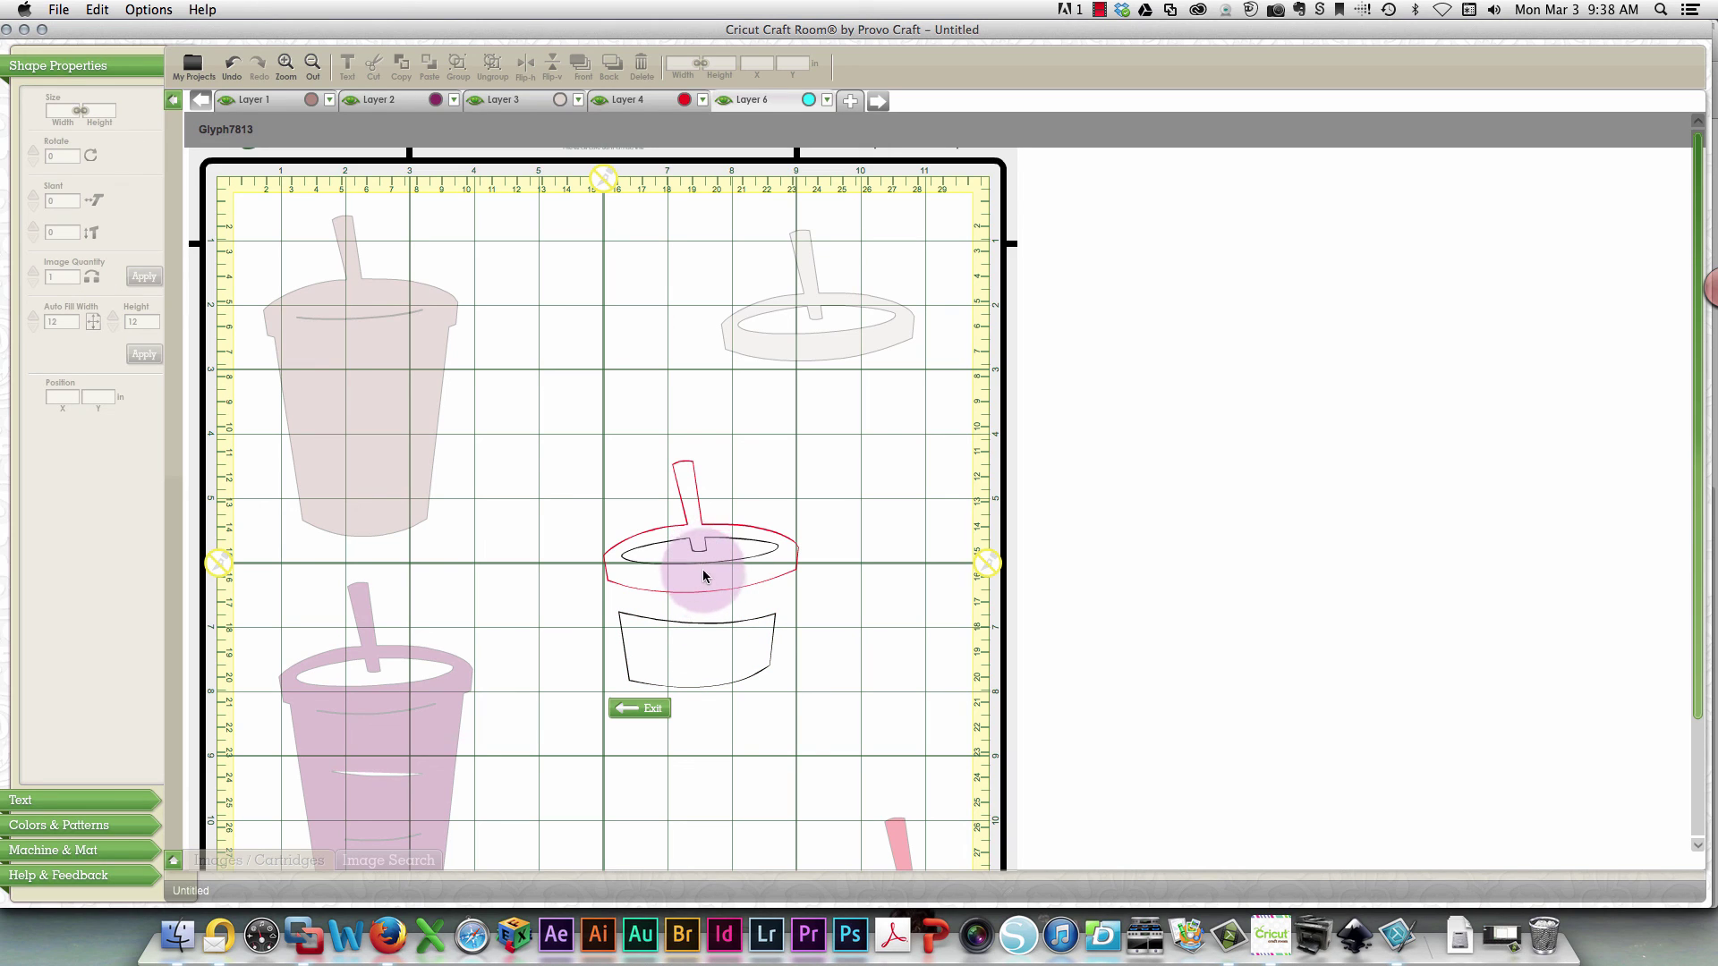
left_click(702, 561)
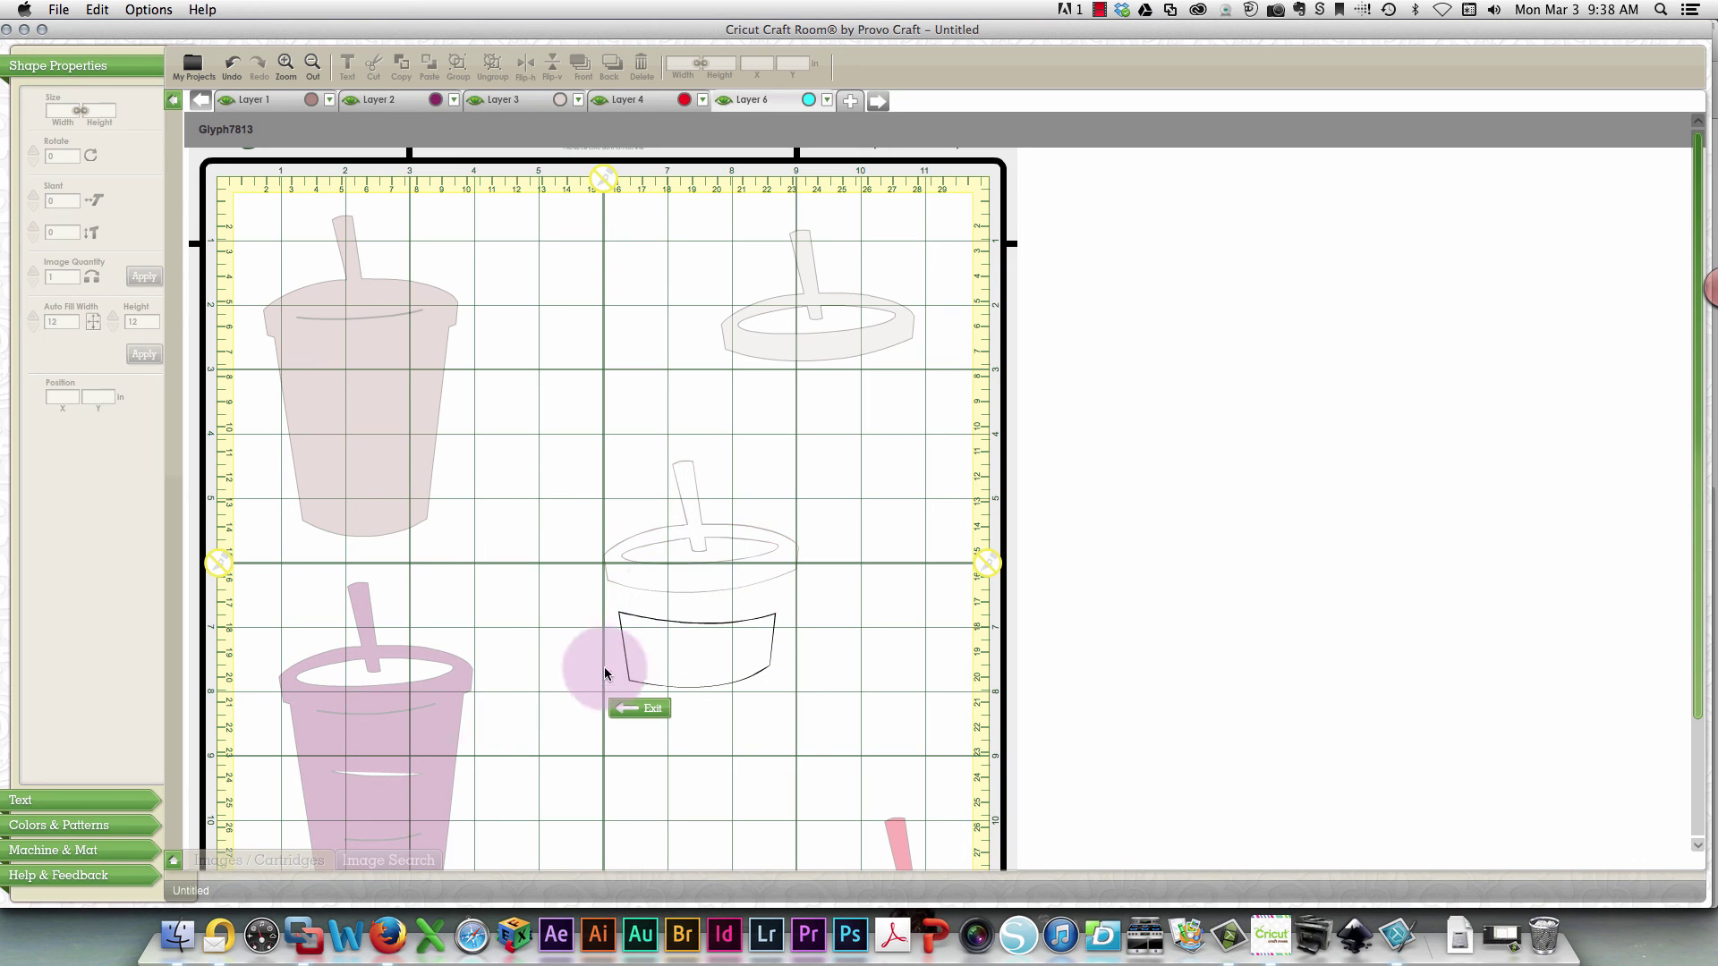
left_click(644, 705)
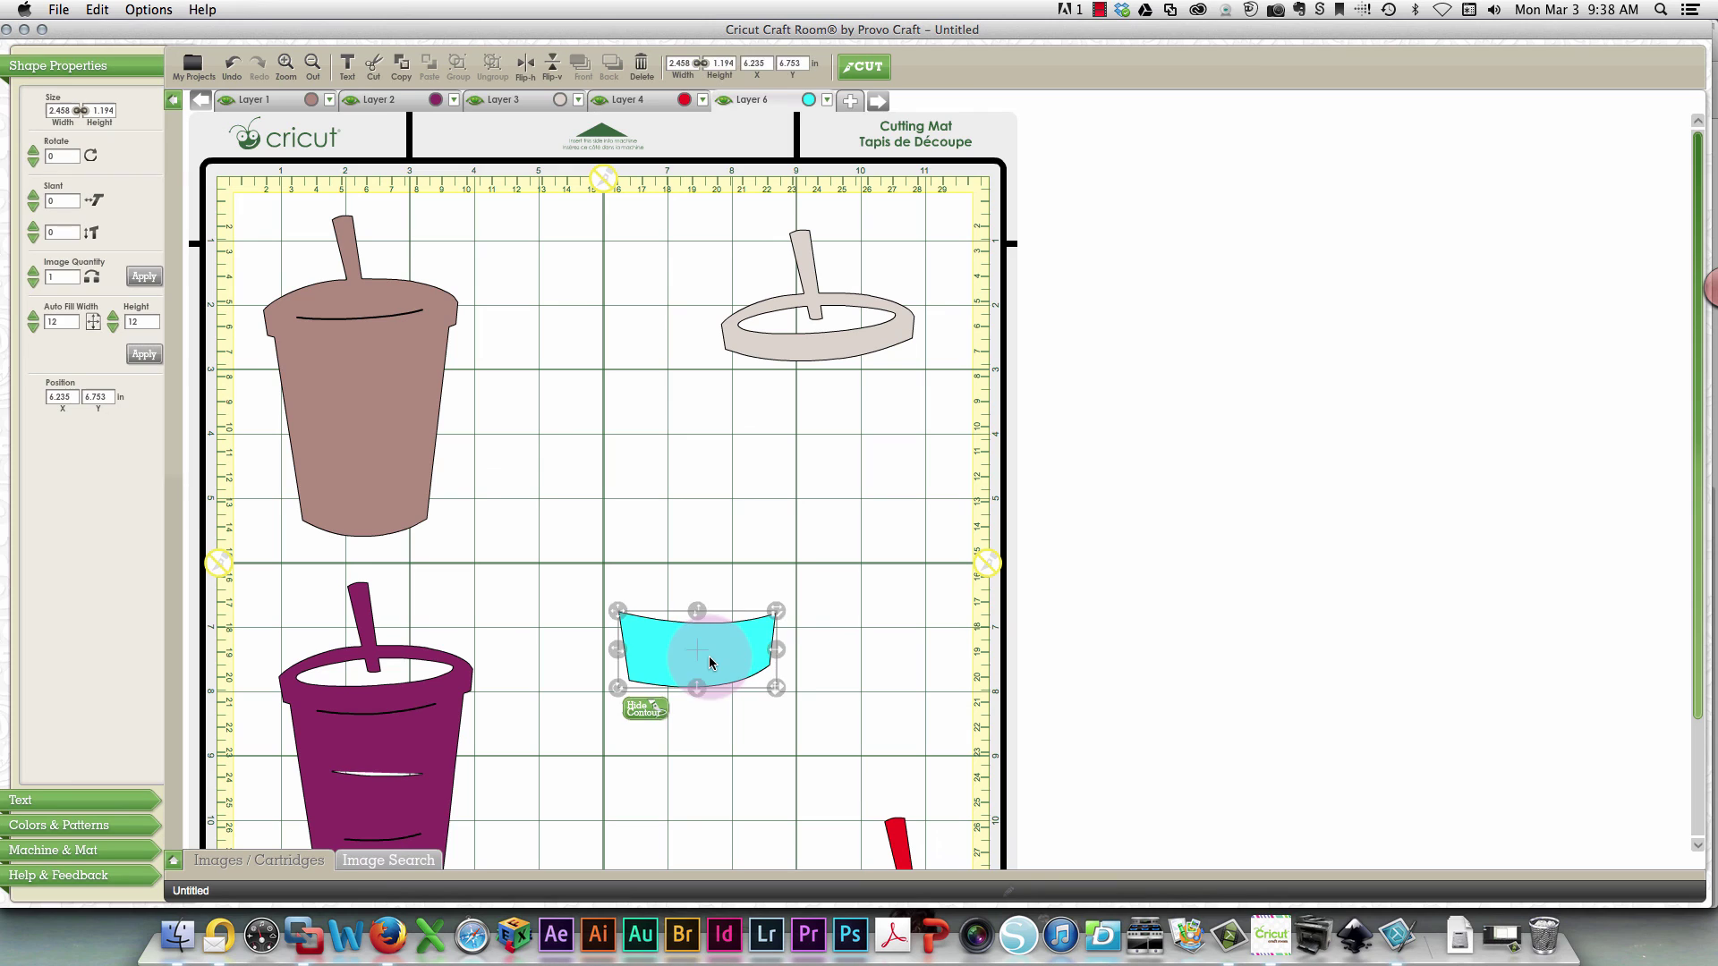
left_click_drag(709, 657, 725, 501)
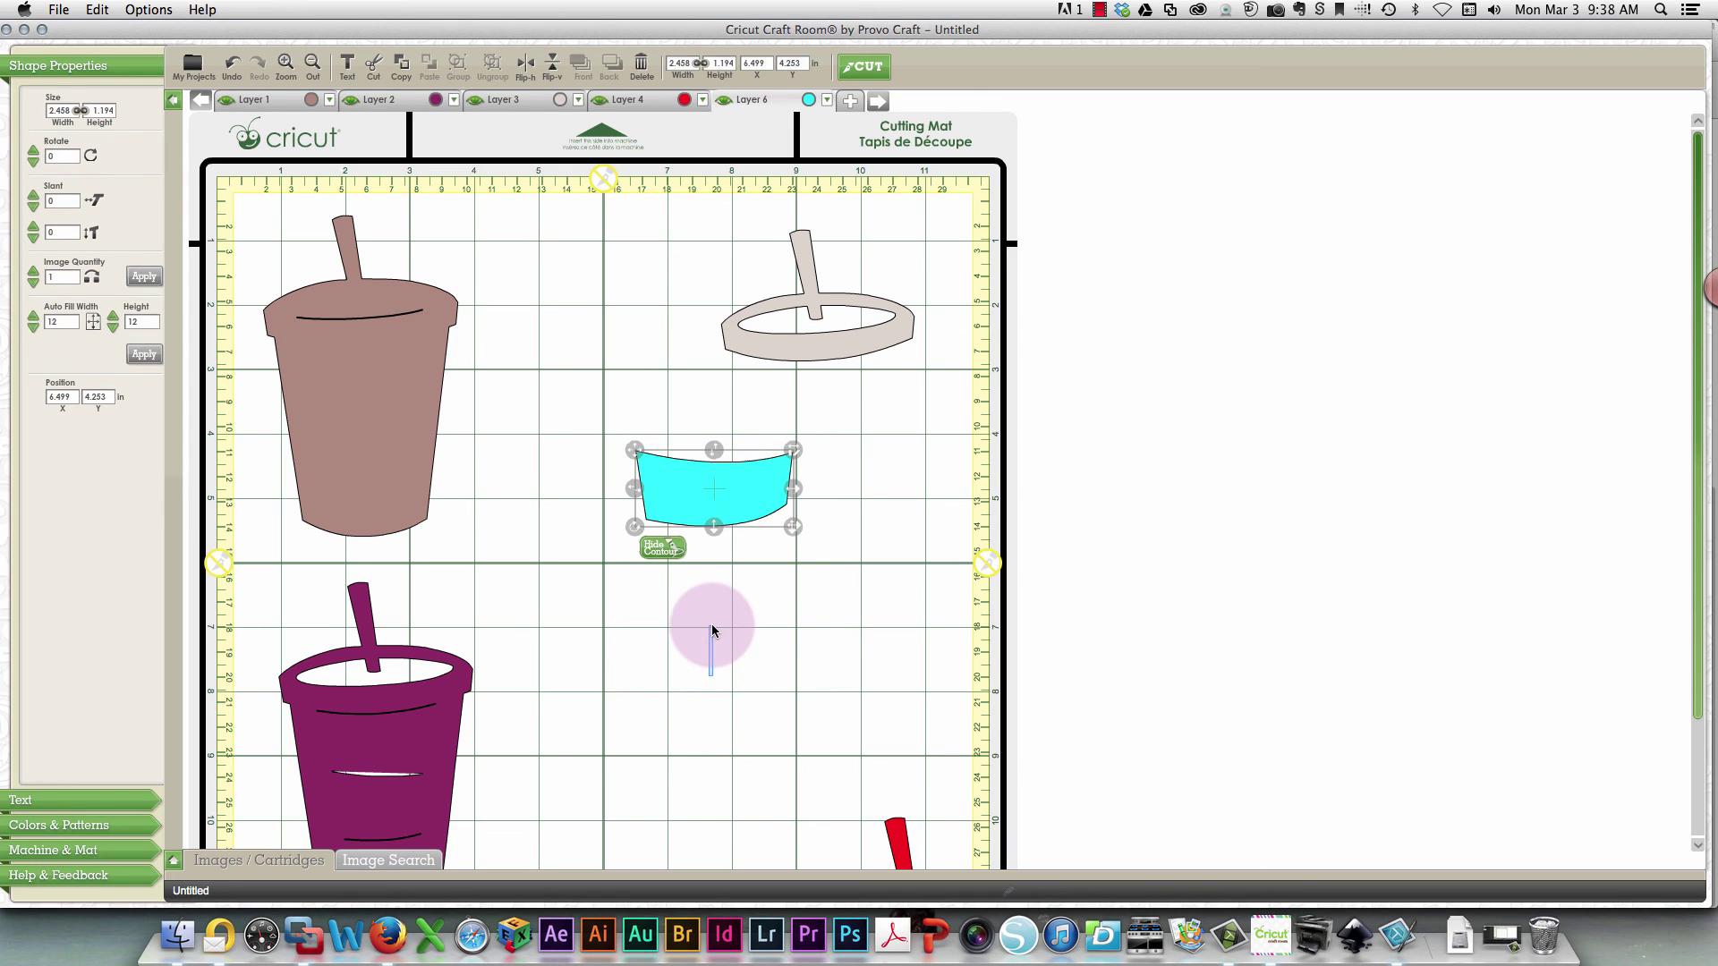
left_click(706, 708)
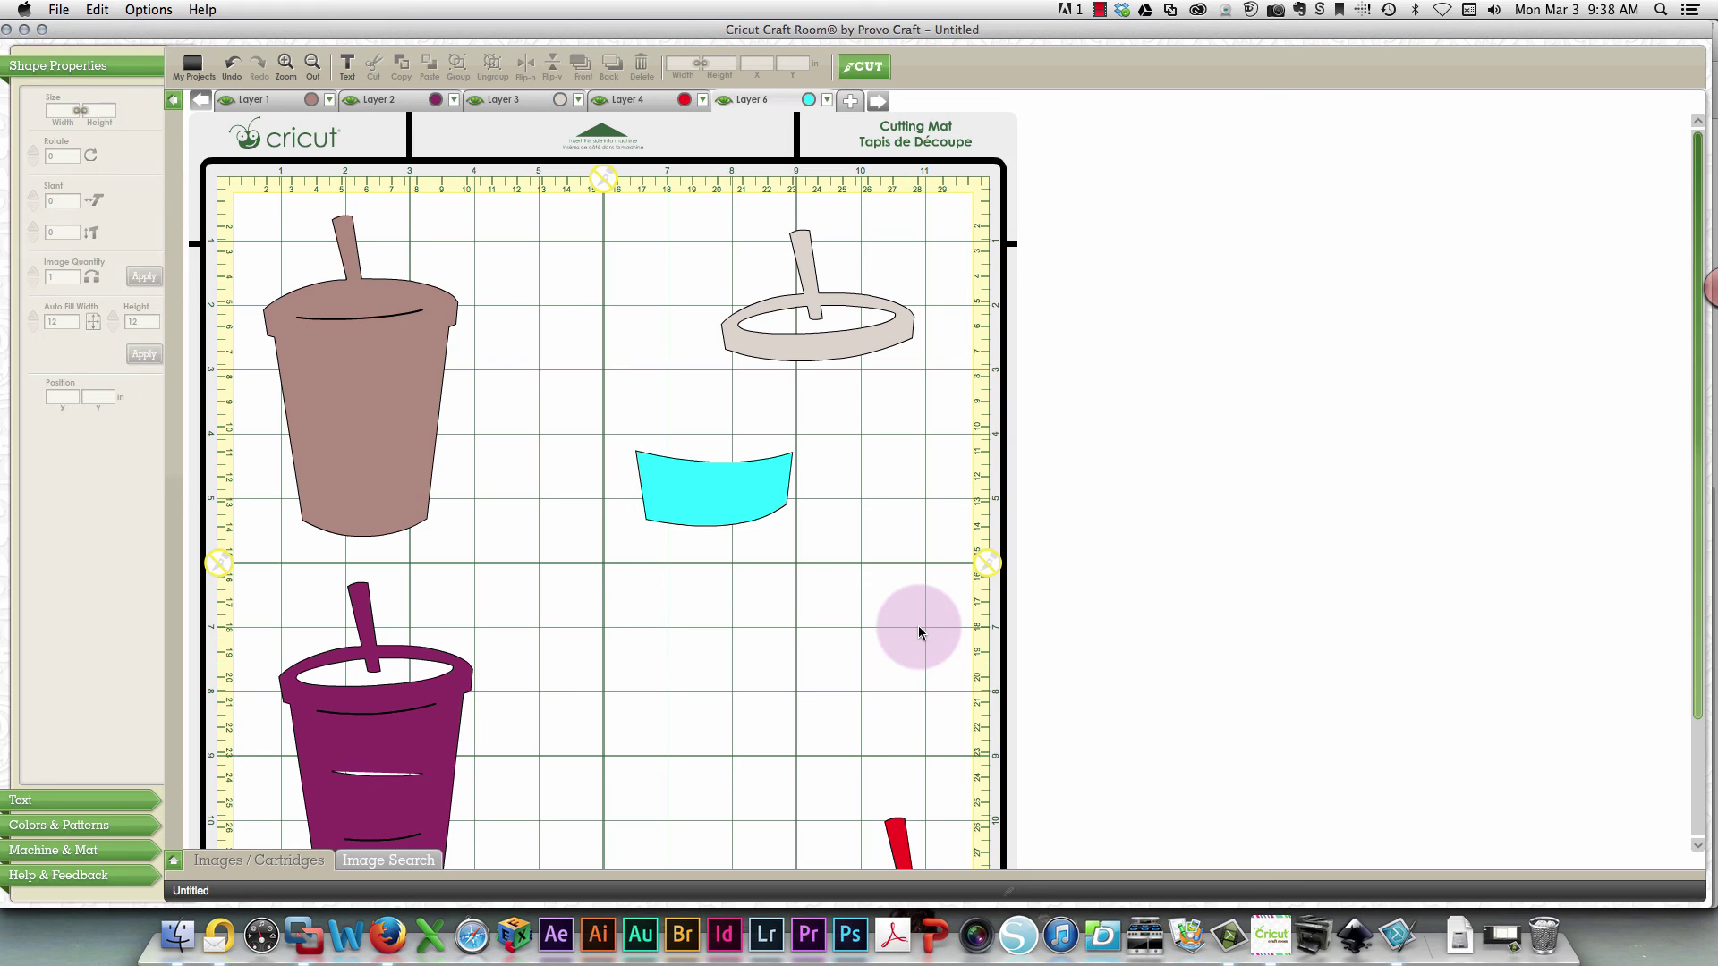